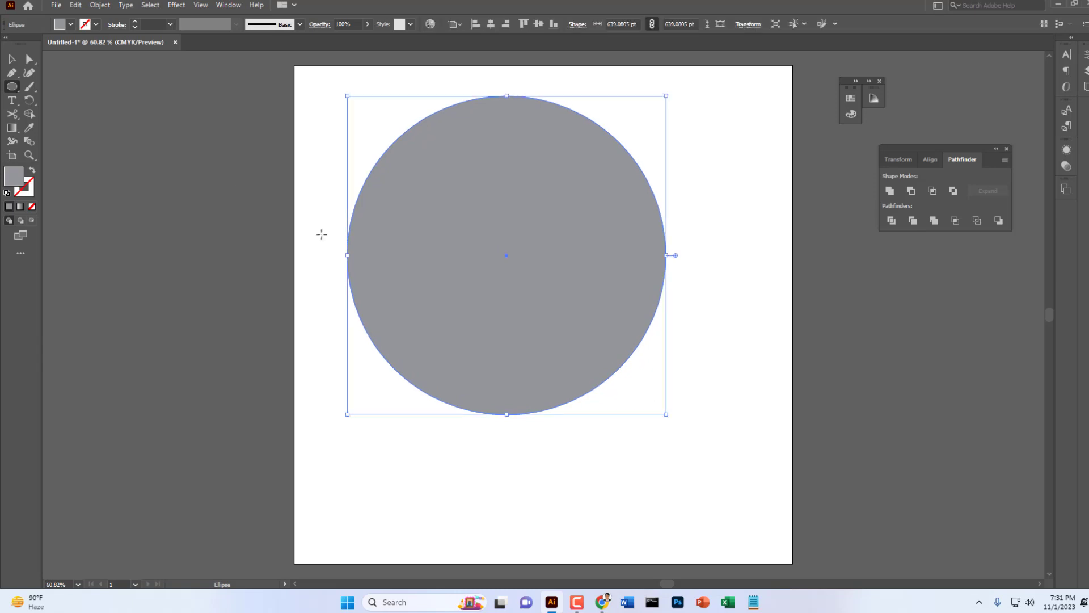
# - Remove the circle's grey fill and give it a black 1 pt stroke
pyautogui.click(71, 25)
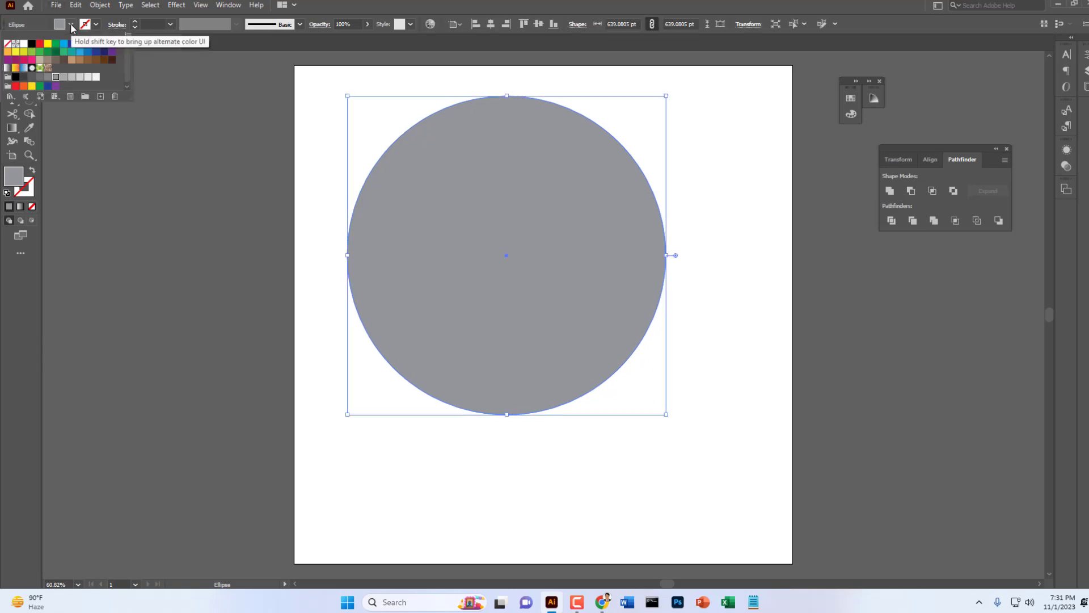
pyautogui.click(7, 44)
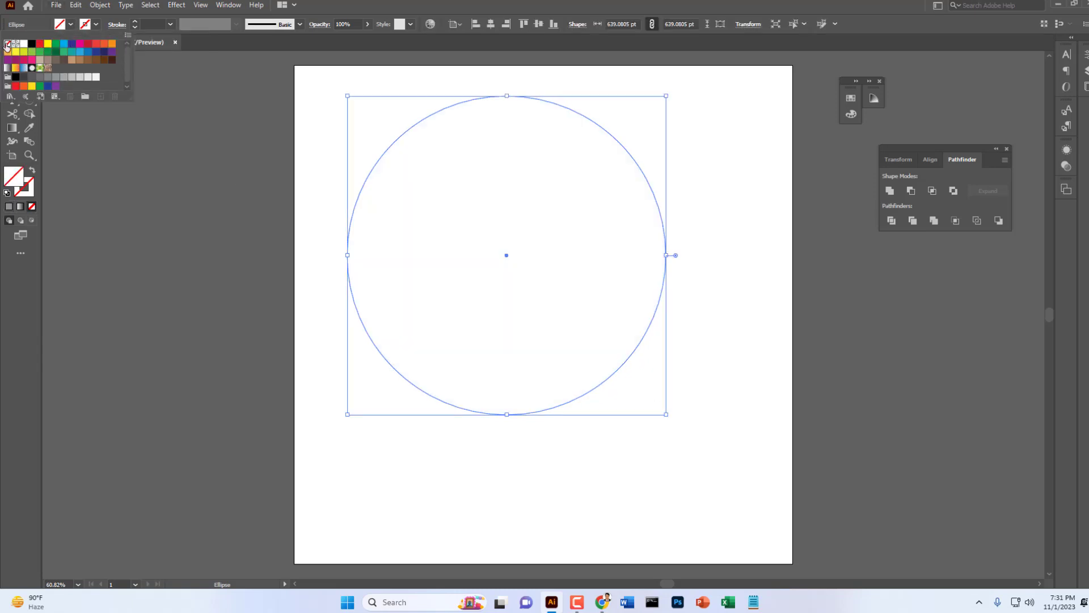
pyautogui.click(95, 26)
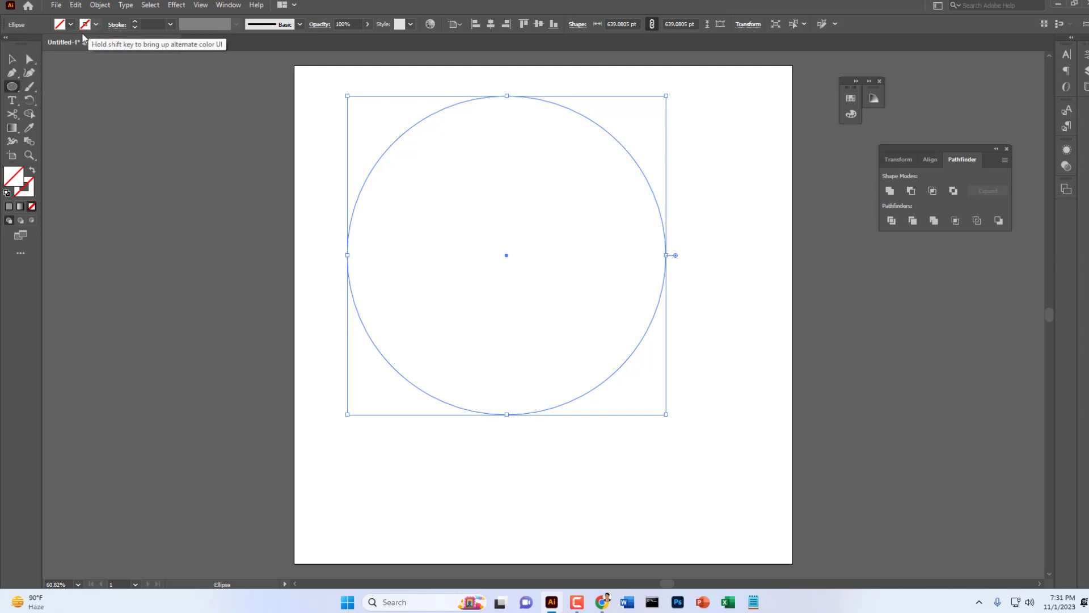
pyautogui.click(89, 30)
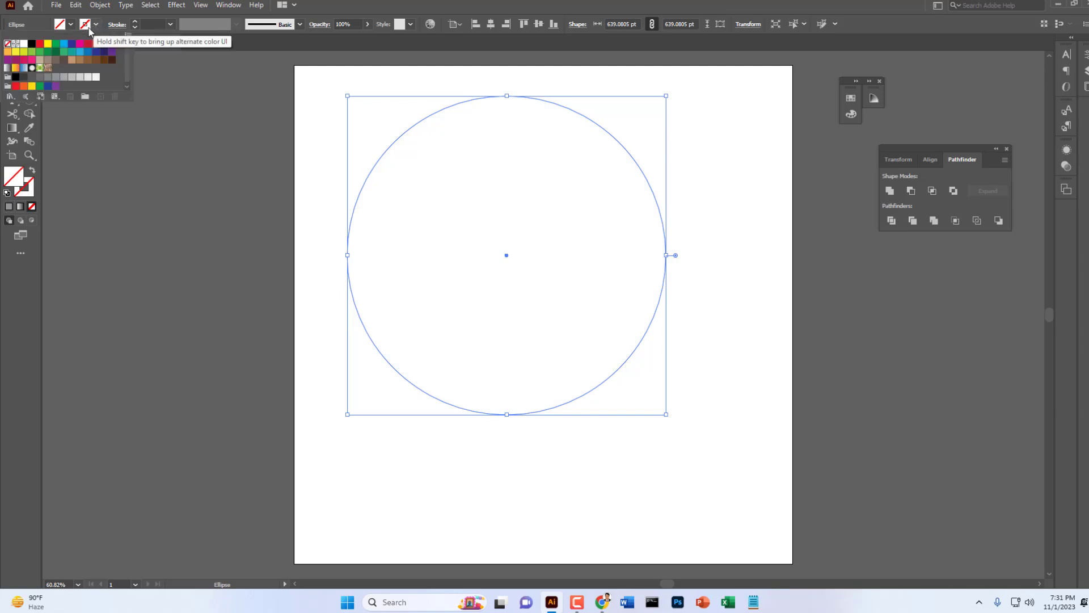
pyautogui.click(32, 46)
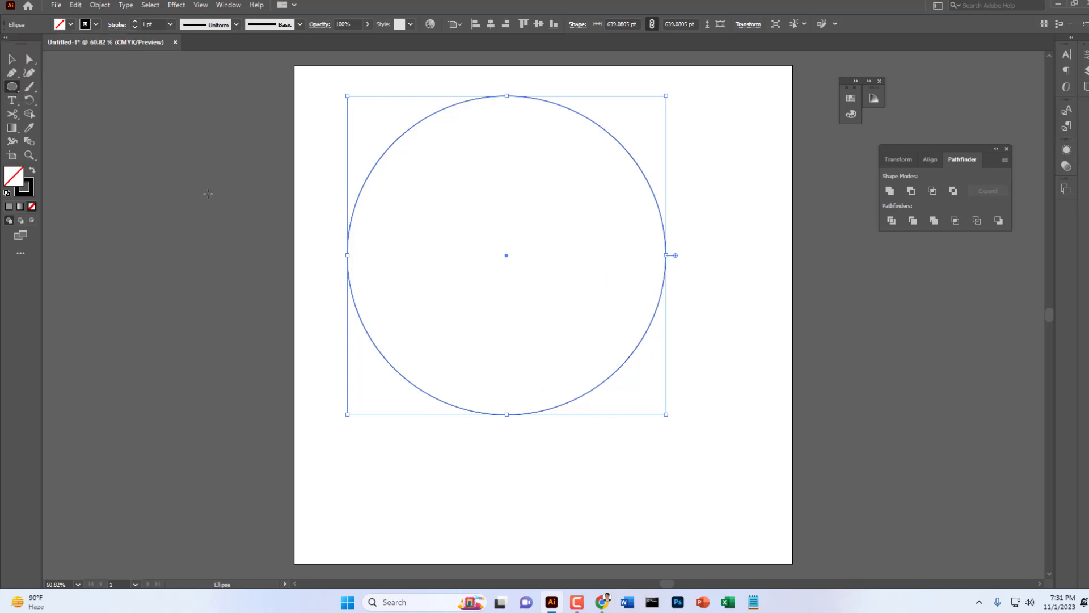
# - Move the outlined circle down and to the right, close to the centre of the artboard
pyautogui.click(10, 59)
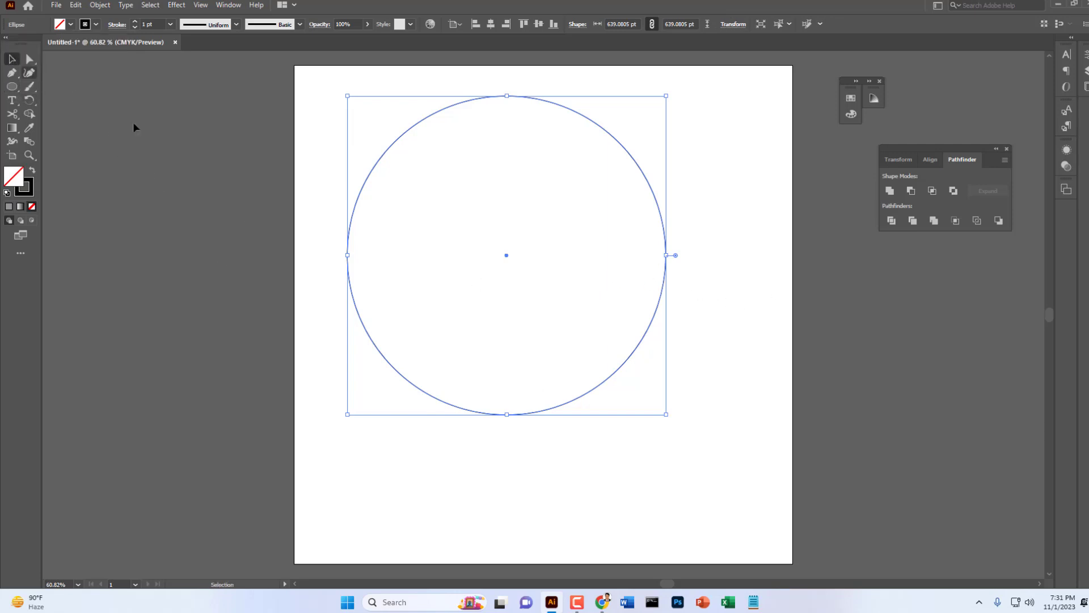
pyautogui.moveTo(464, 274); pyautogui.dragTo(561, 321)
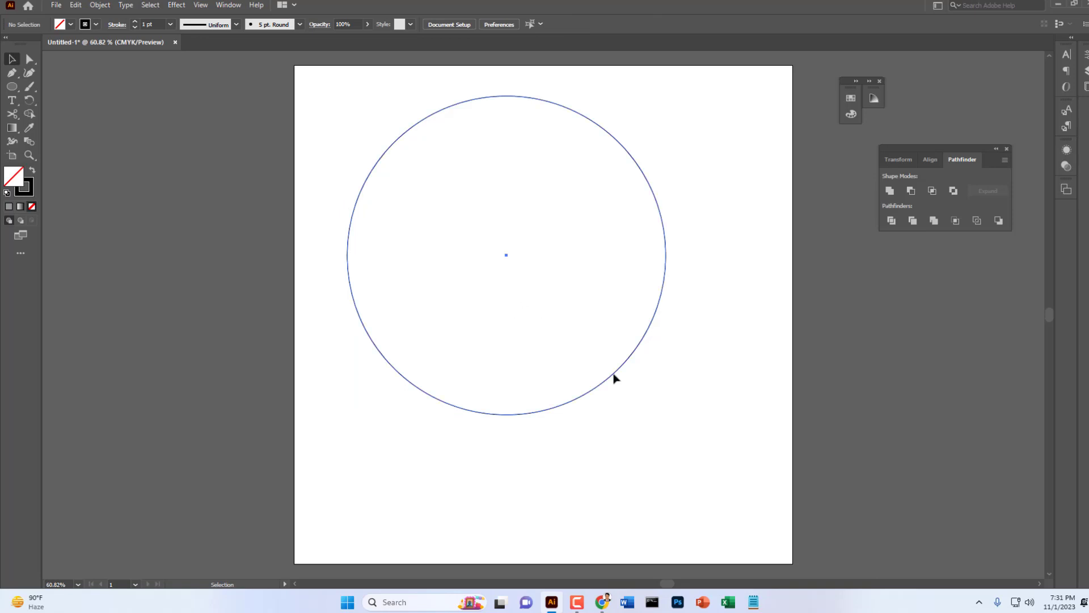
pyautogui.moveTo(615, 379); pyautogui.dragTo(654, 418)
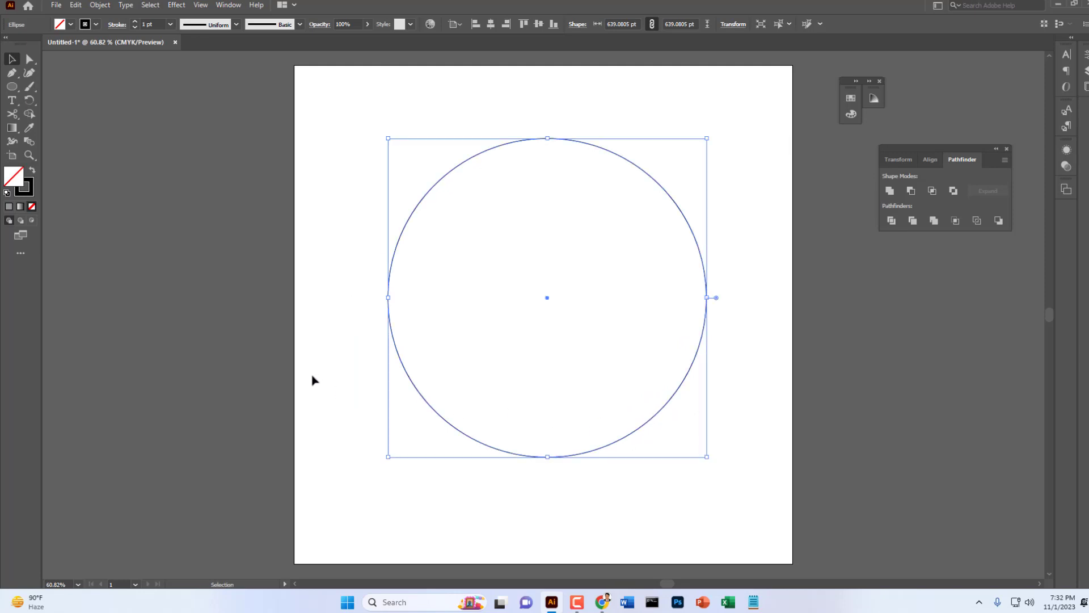
# - Duplicate the circle in place and scale the copy down around its centre to about 561 pt
pyautogui.press('a')
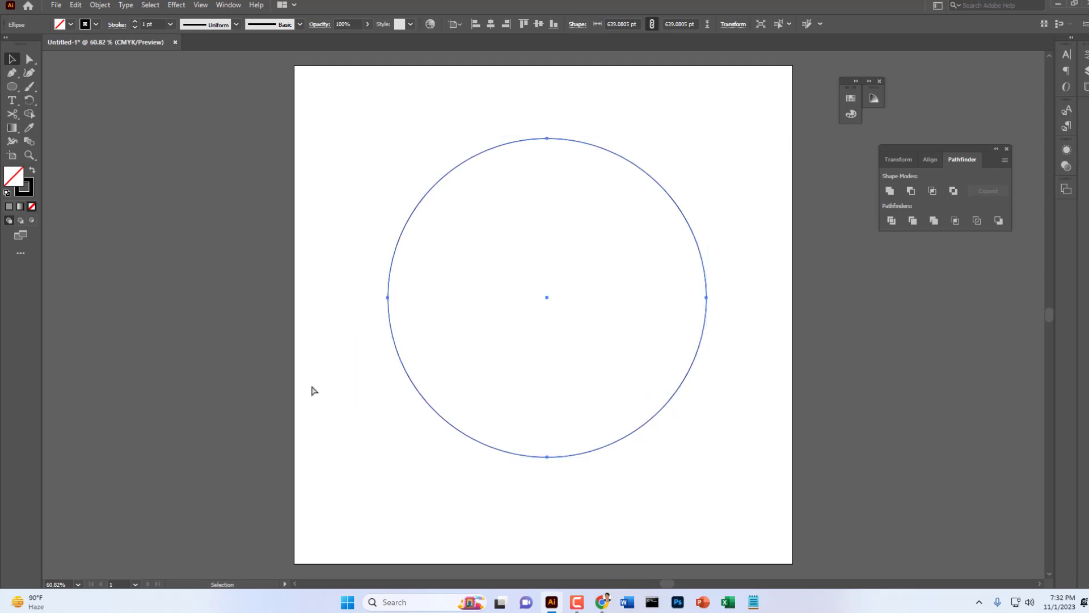
pyautogui.hotkey('ctrl', 'f')
pyautogui.press('v')
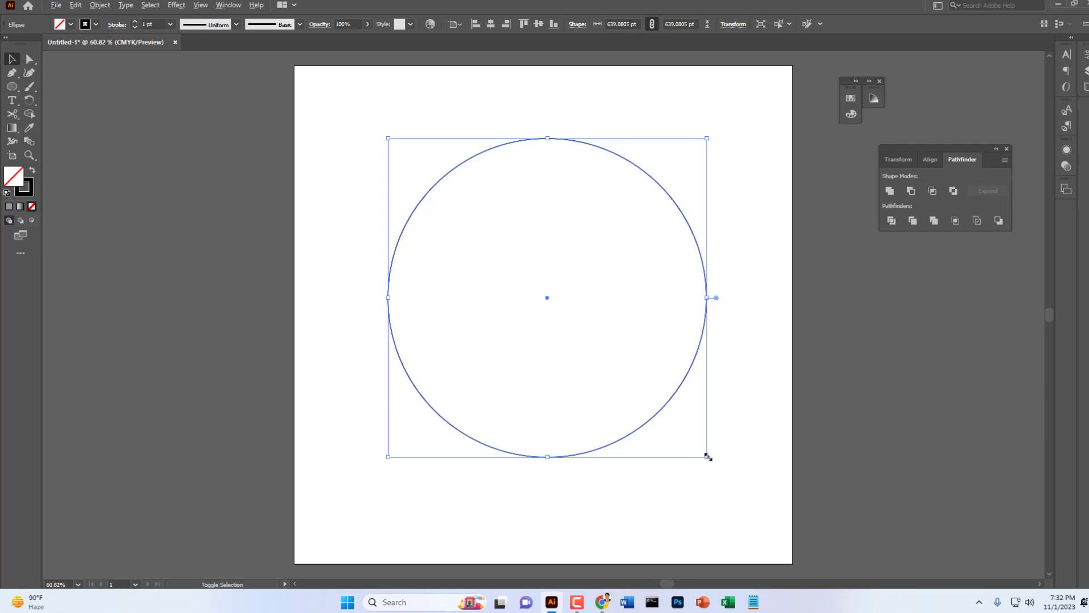
pyautogui.moveTo(708, 456); pyautogui.dragTo(693, 440)
# - Duplicate the inner circle in place, scale the copy around its centre to about 515 pt, and deselect it
pyautogui.press('a')
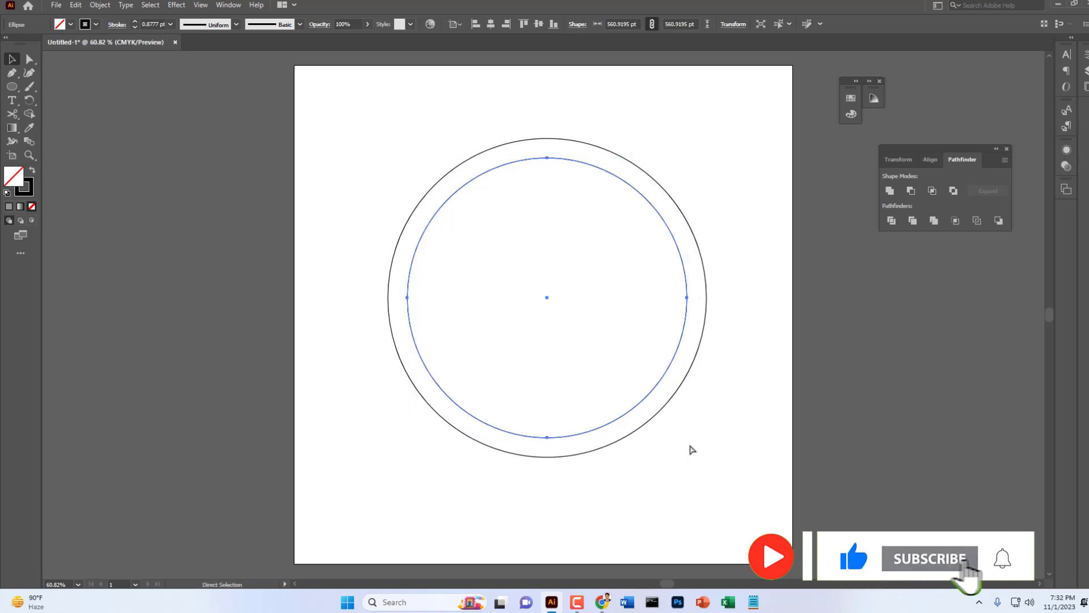
pyautogui.press('v')
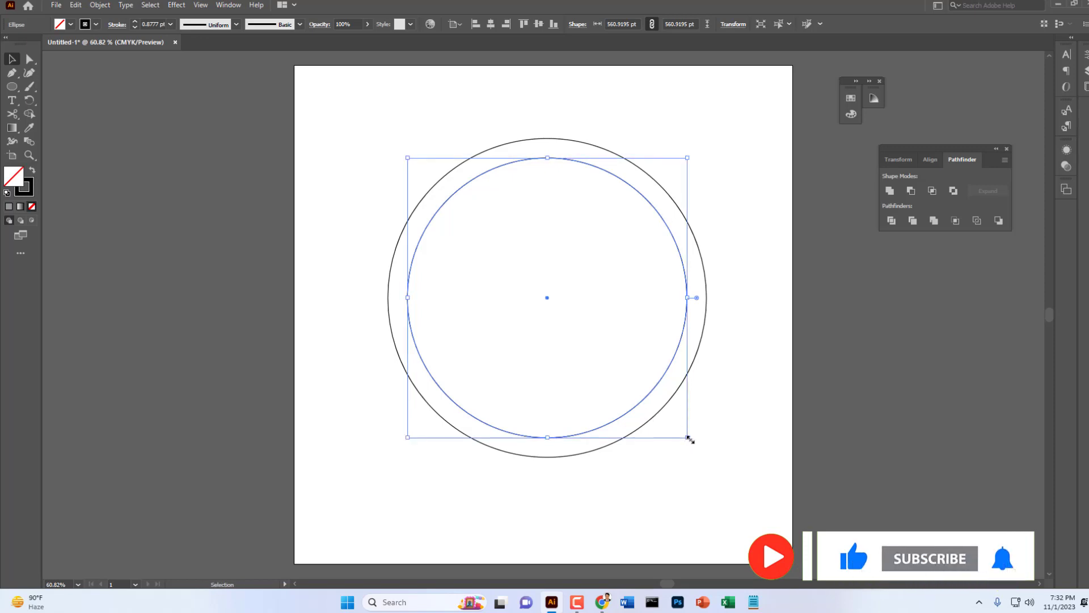
pyautogui.moveTo(689, 439); pyautogui.dragTo(683, 428)
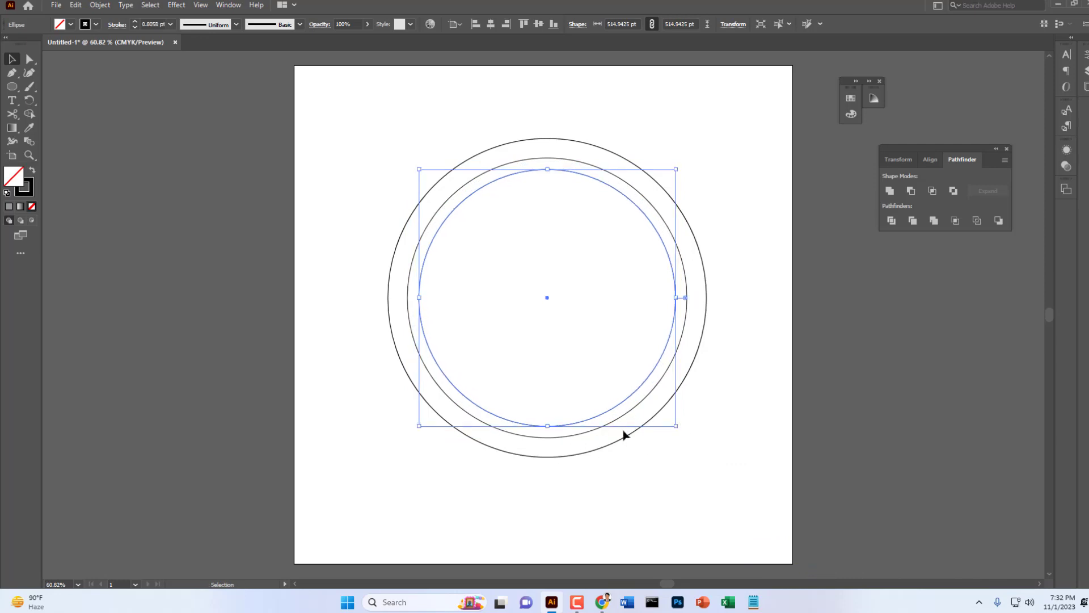
pyautogui.click(643, 472)
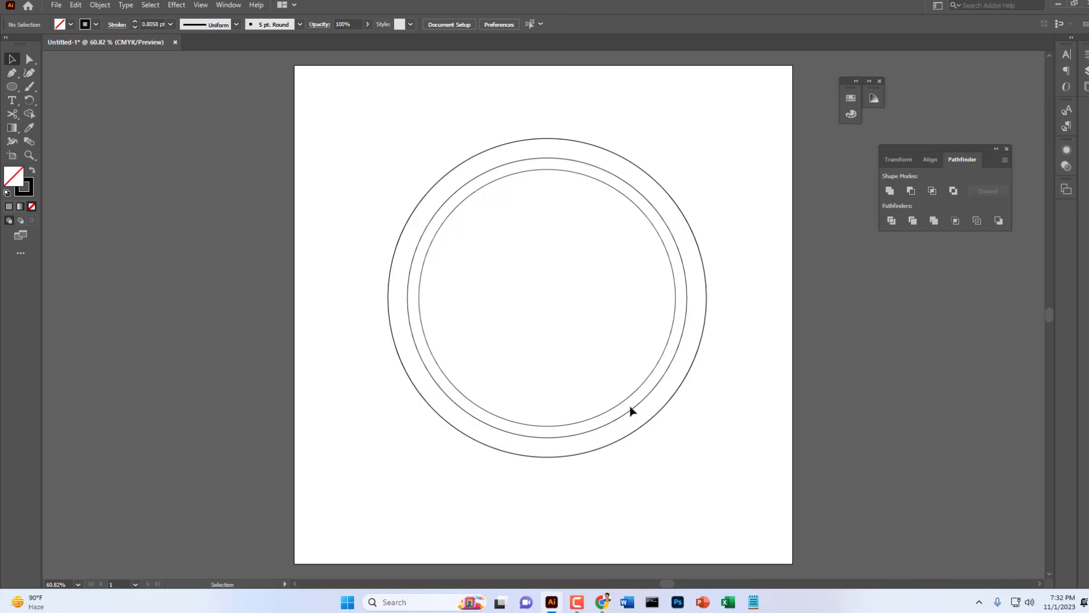
# - Enlarge the middle circle toward the lower right to about 591 pt so it nearly meets the outer circle
pyautogui.click(633, 407)
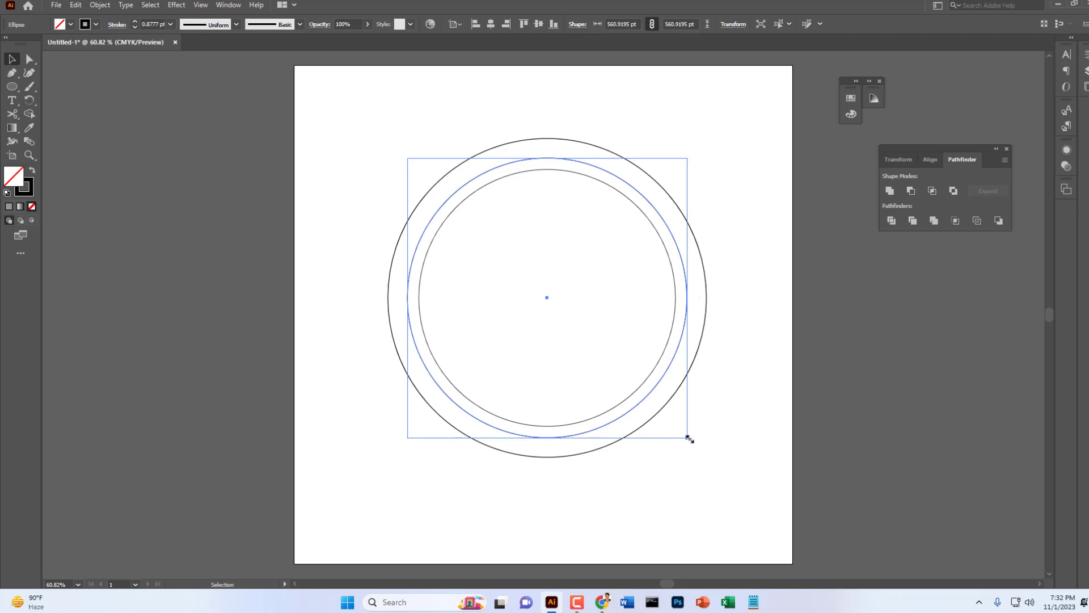
pyautogui.moveTo(688, 439); pyautogui.dragTo(704, 454)
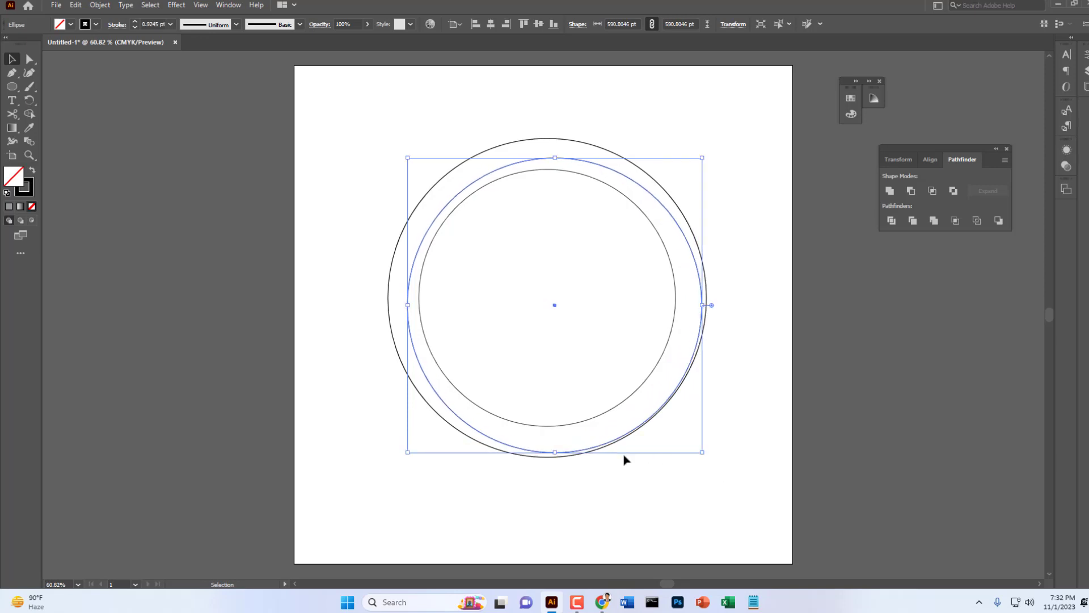
pyautogui.click(591, 493)
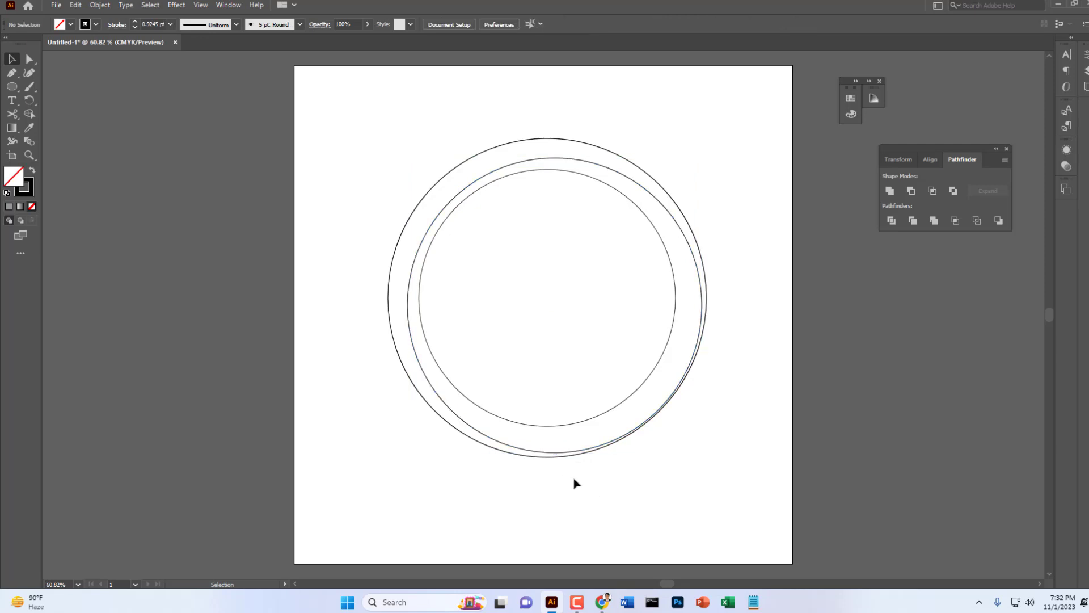
# - Shift the innermost circle slightly down and to the right within the middle circle
pyautogui.click(605, 418)
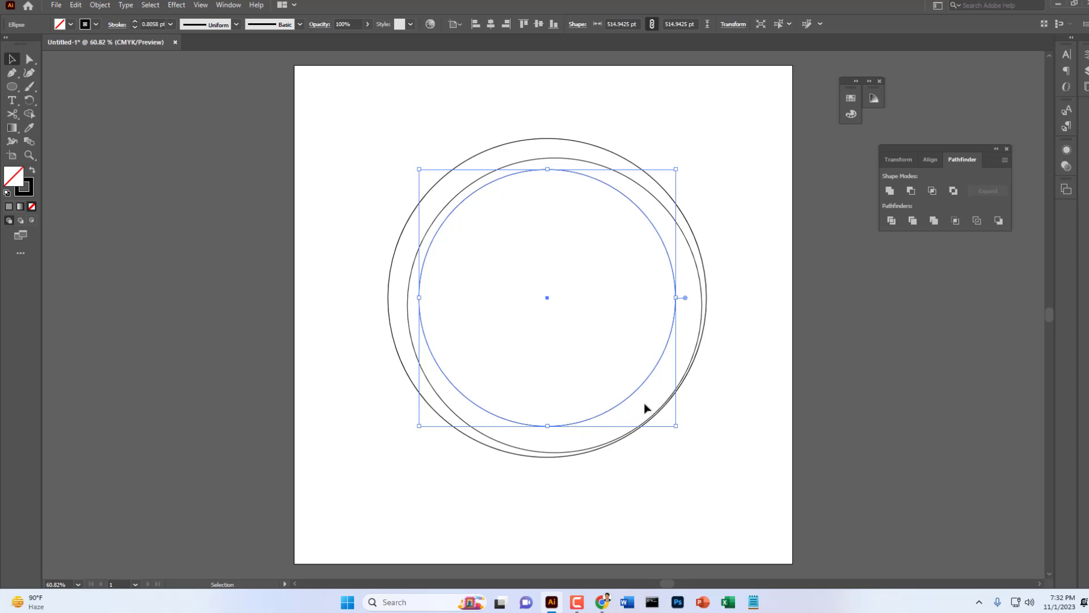
pyautogui.moveTo(654, 370); pyautogui.dragTo(663, 382)
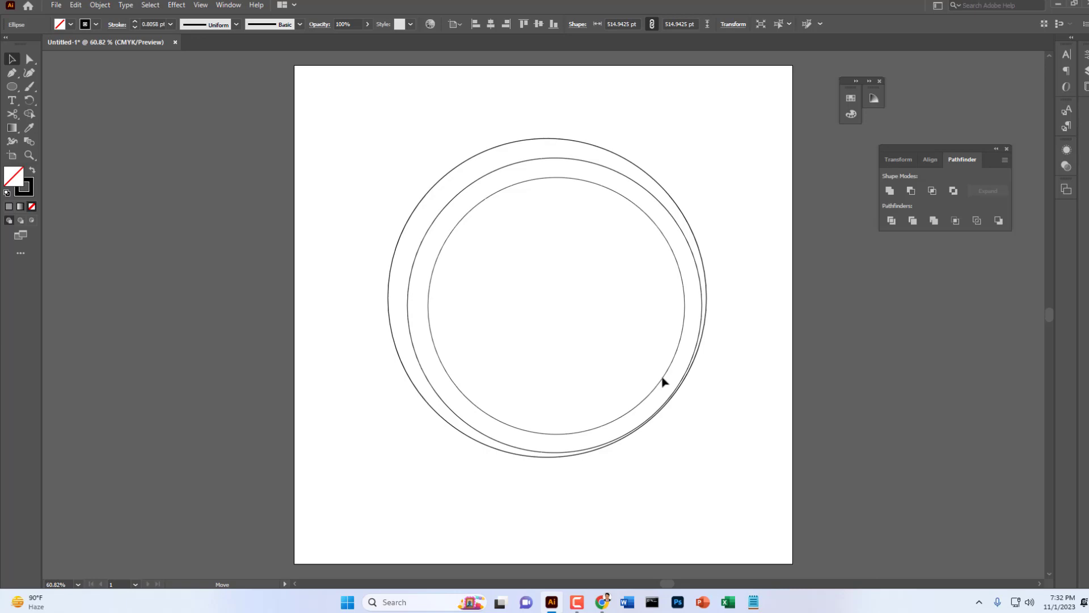
pyautogui.moveTo(664, 382); pyautogui.dragTo(663, 382)
pyautogui.click(697, 420)
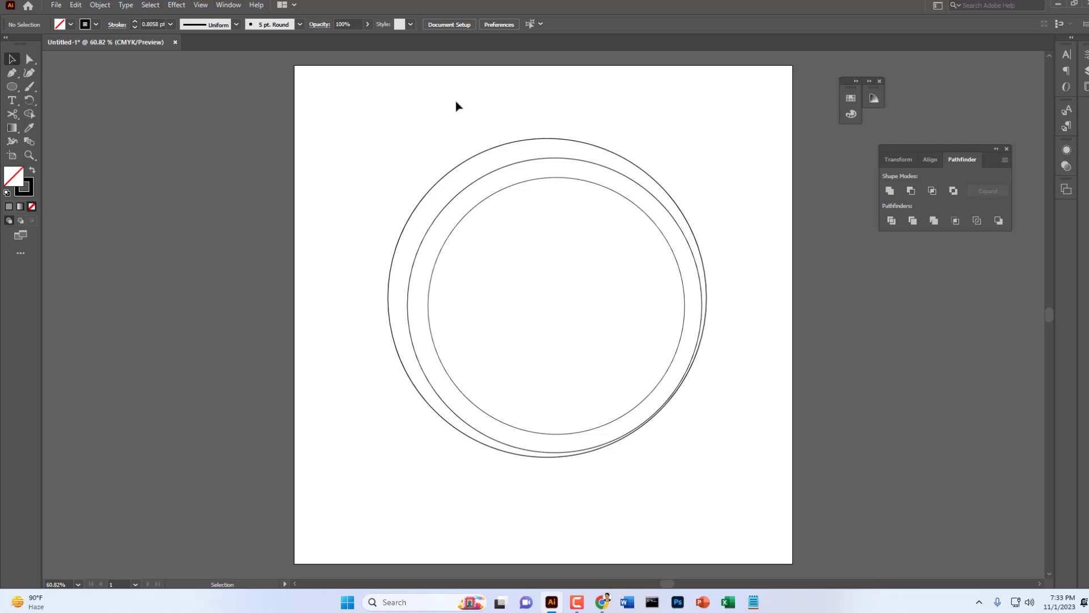
# - With the Pen tool, add an anchor point on the outer circle's upper-right edge and place another on the middle circle just below it
pyautogui.moveTo(445, 116); pyautogui.dragTo(569, 328)
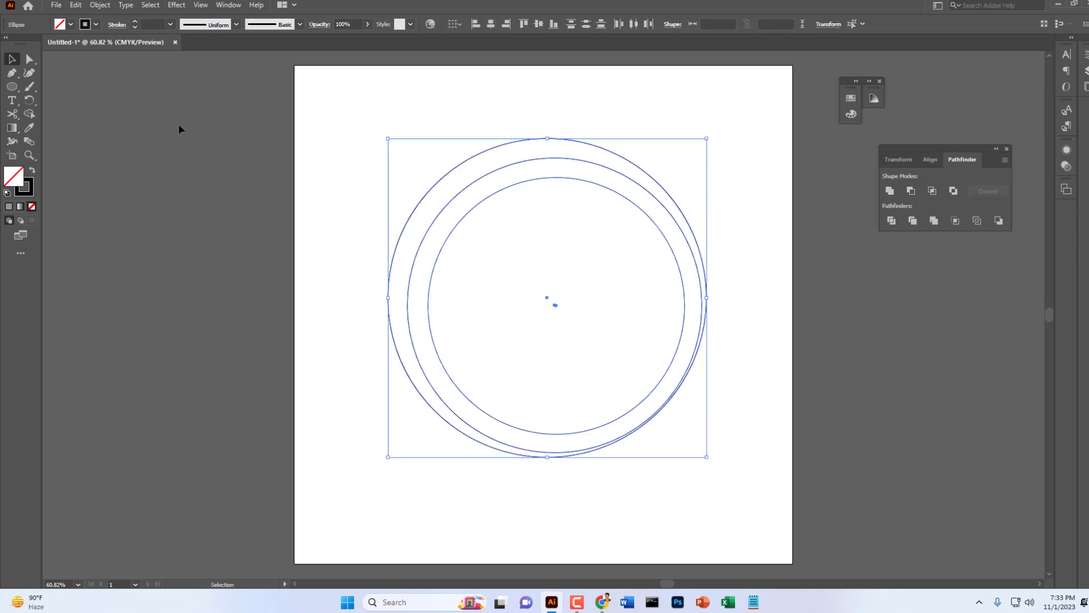
pyautogui.click(13, 74)
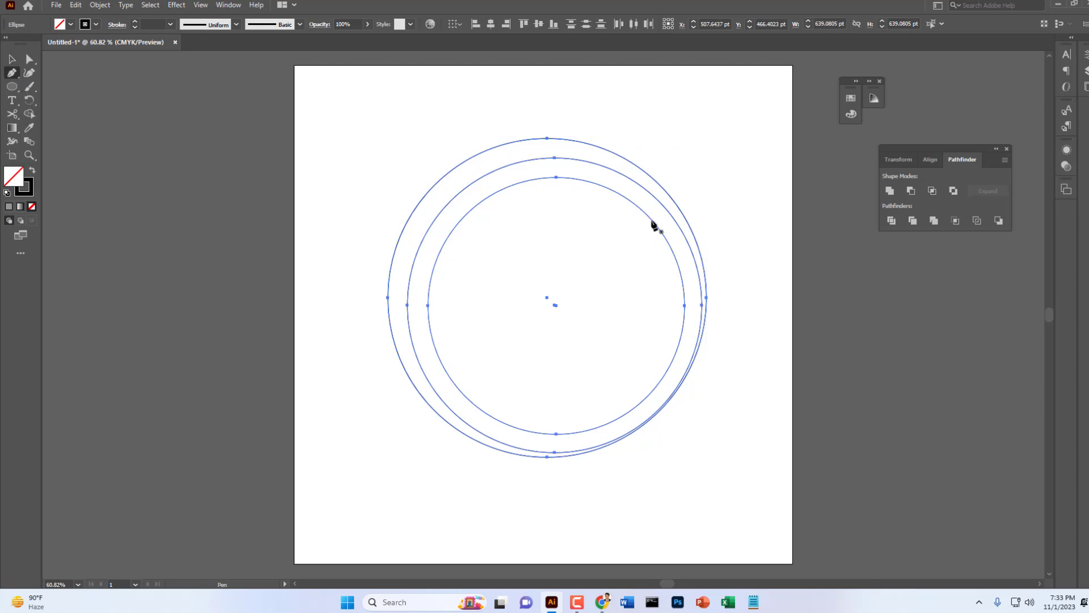
pyautogui.click(670, 196)
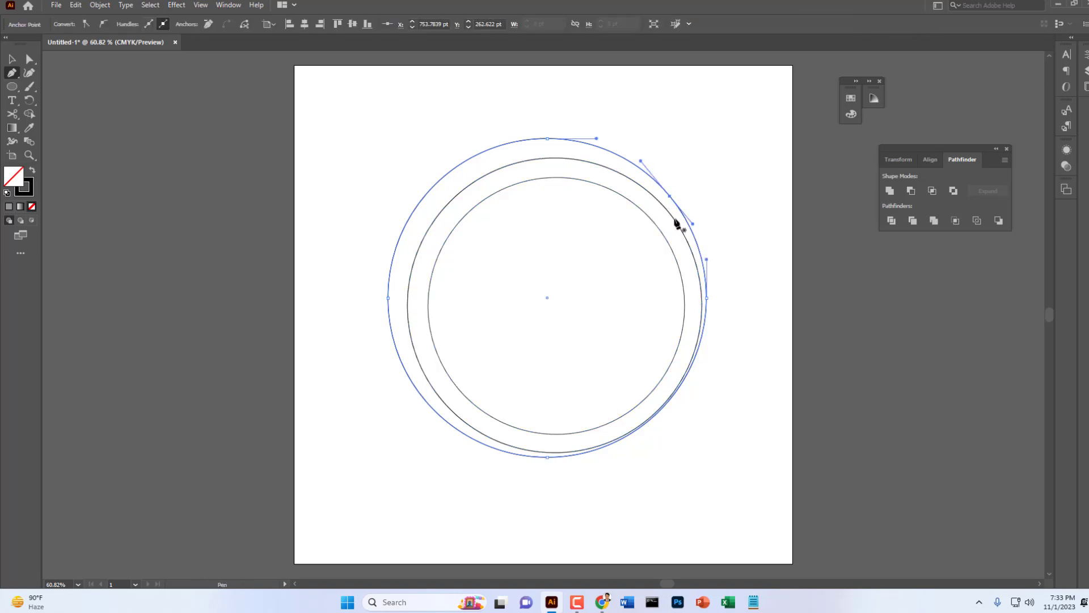
pyautogui.click(674, 220)
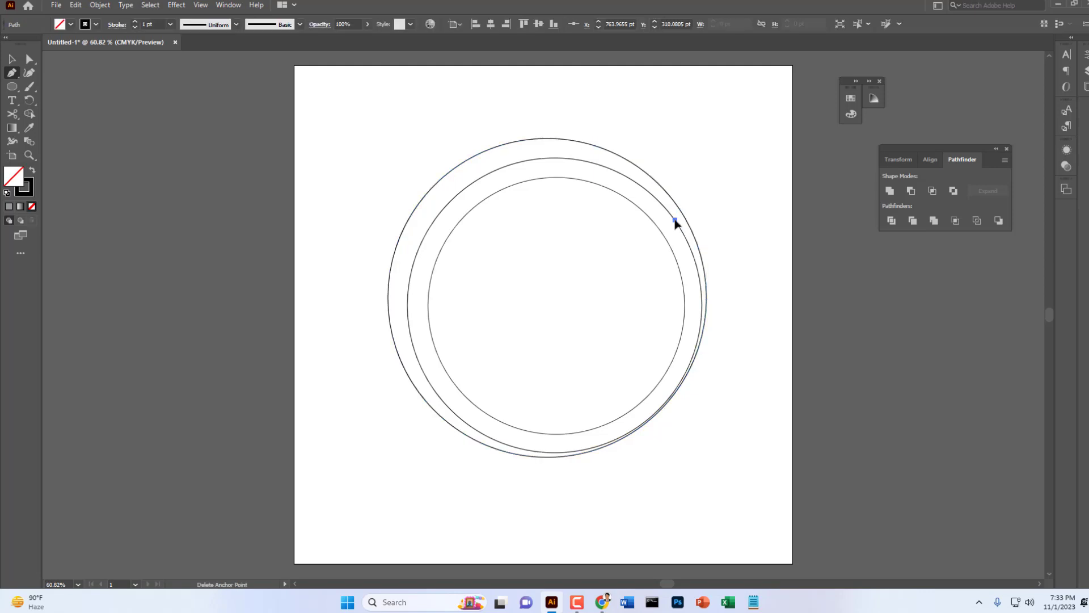
pyautogui.click(13, 59)
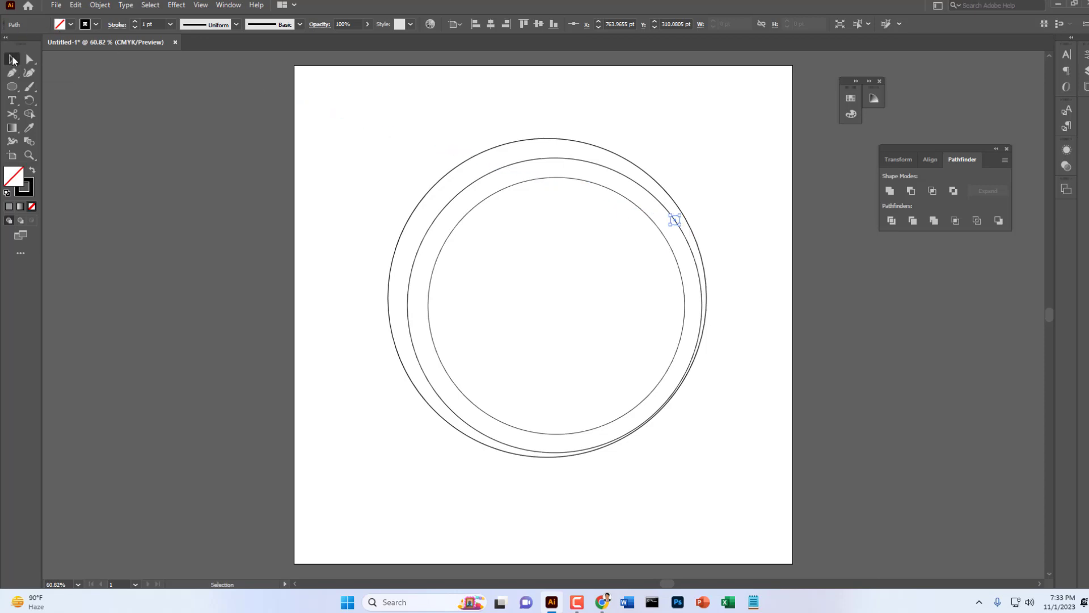
pyautogui.click(180, 187)
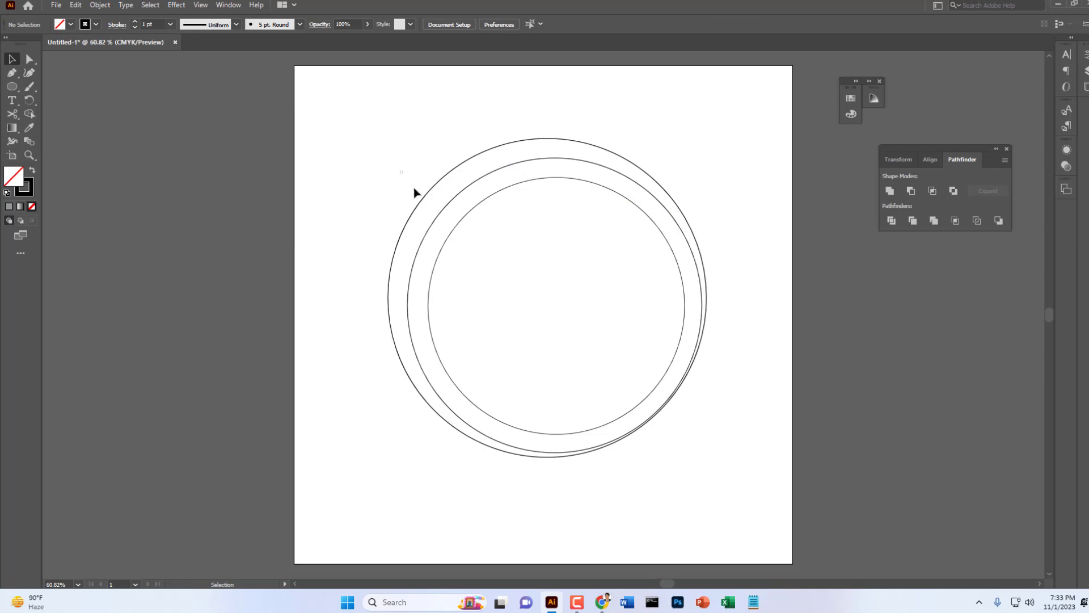
# - Use the Scissors to cut the outer circle at its upper-right anchor point, and try to cut the middle circle at its nearby point
pyautogui.moveTo(415, 193); pyautogui.dragTo(593, 409)
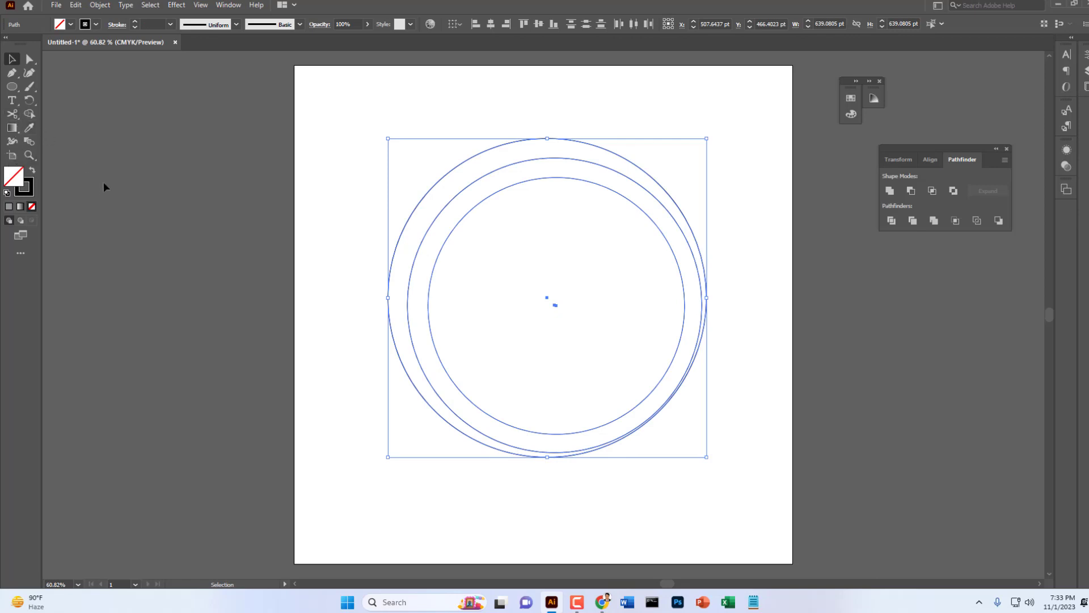
pyautogui.hotkey('ctrl', 'a')
pyautogui.click(12, 114)
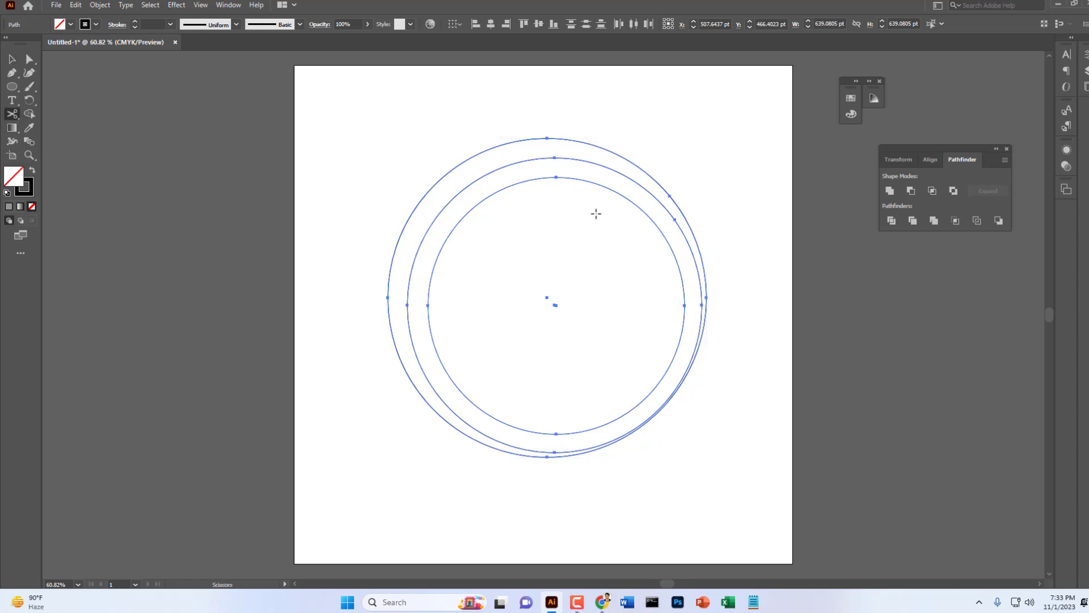
pyautogui.click(670, 196)
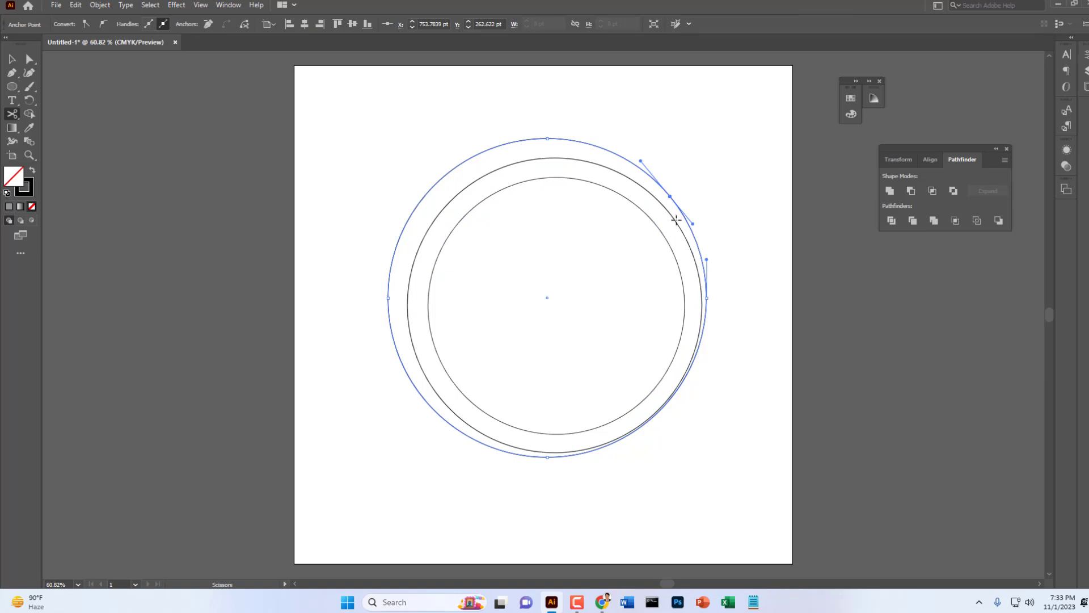
pyautogui.click(676, 220)
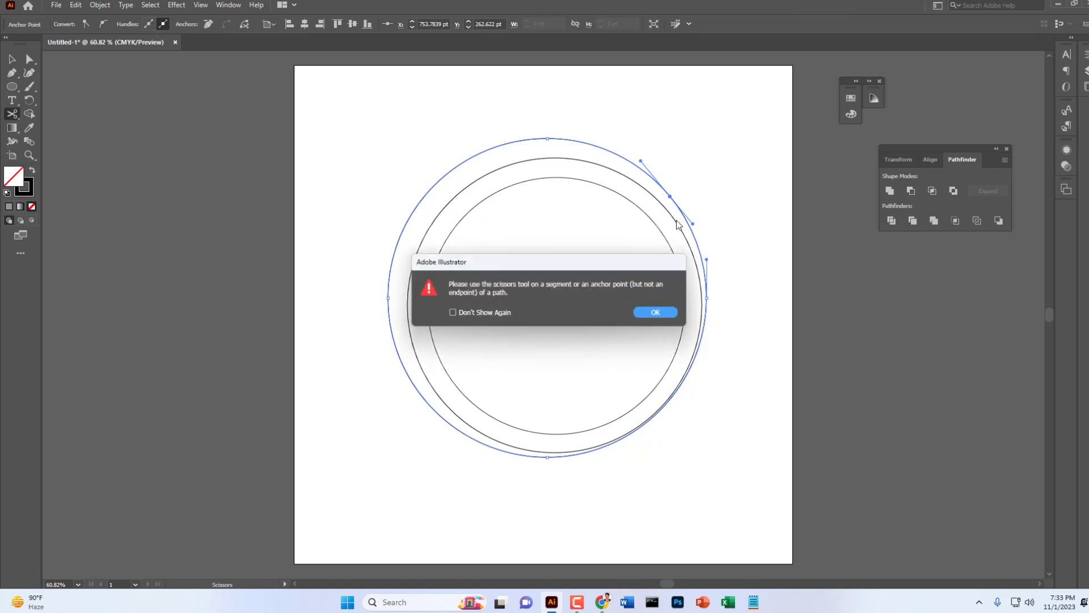
pyautogui.click(660, 314)
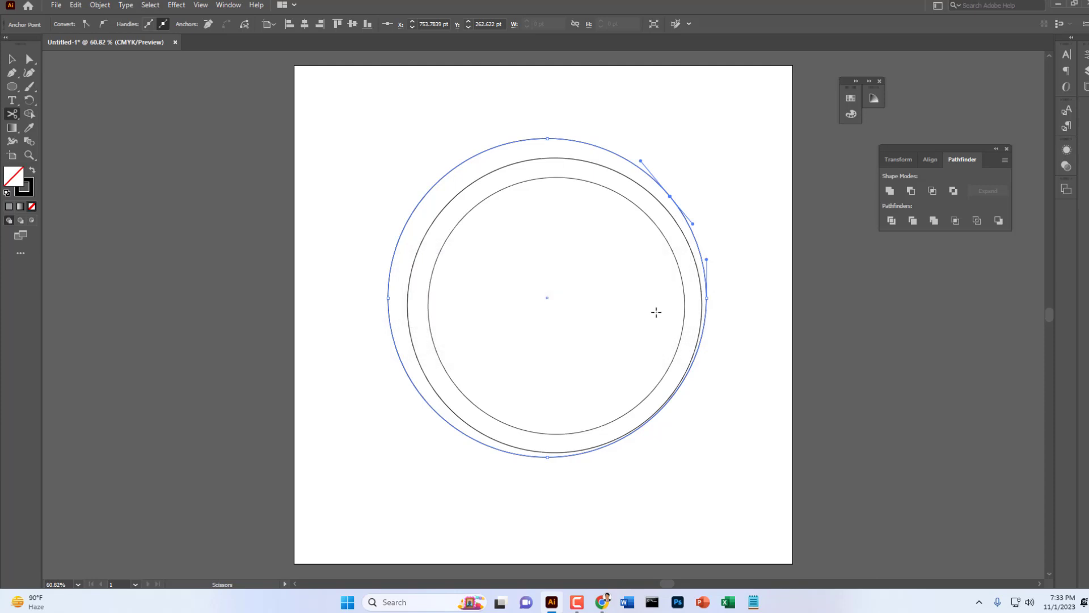
# - Cut the outer circle at its bottom anchor point with the Scissors
pyautogui.click(513, 453)
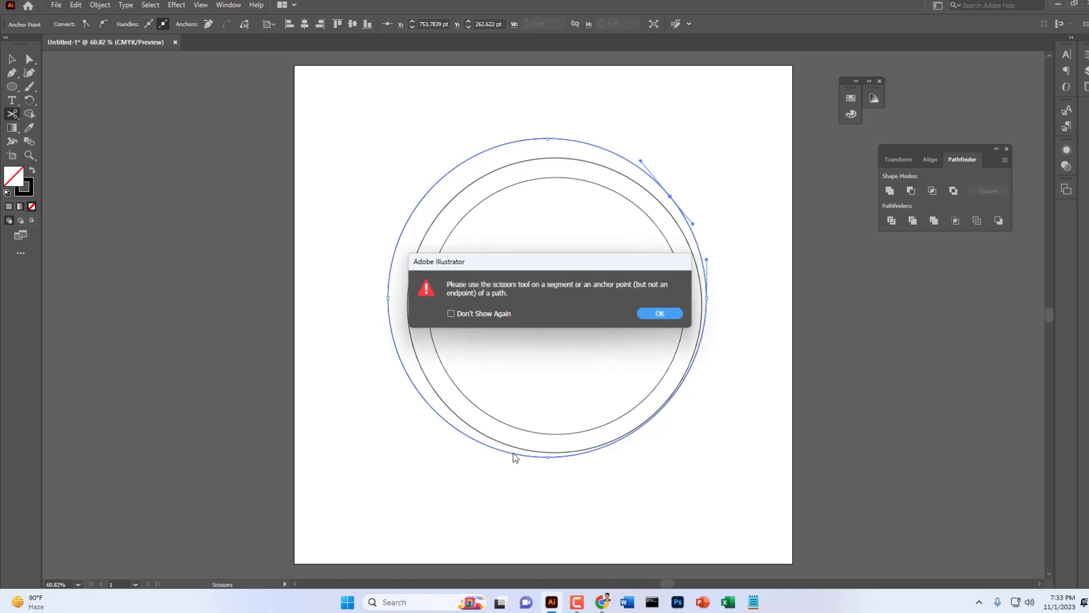
pyautogui.click(658, 314)
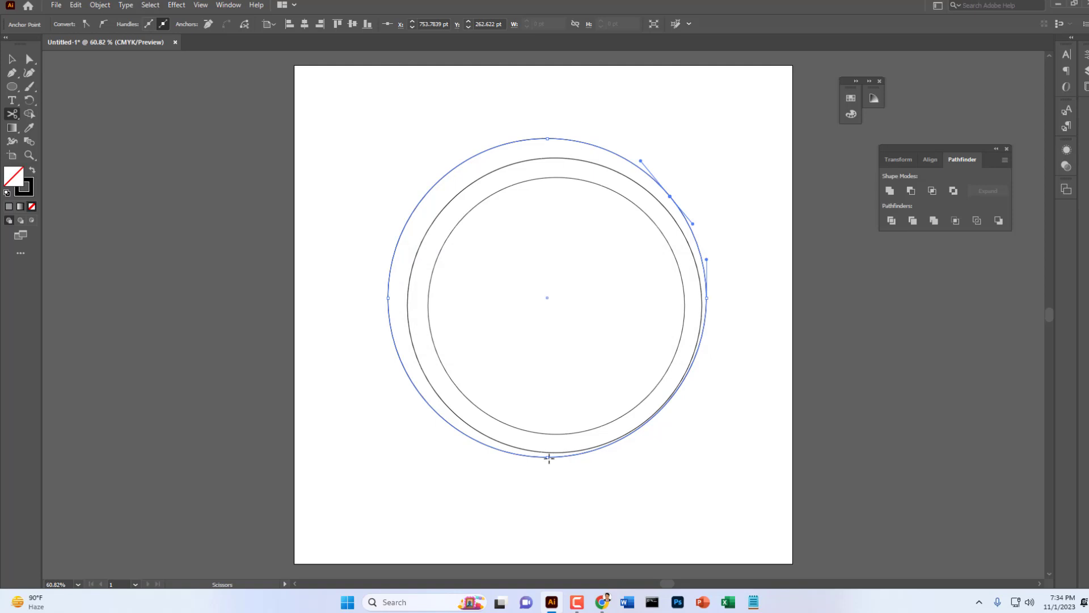
pyautogui.click(549, 457)
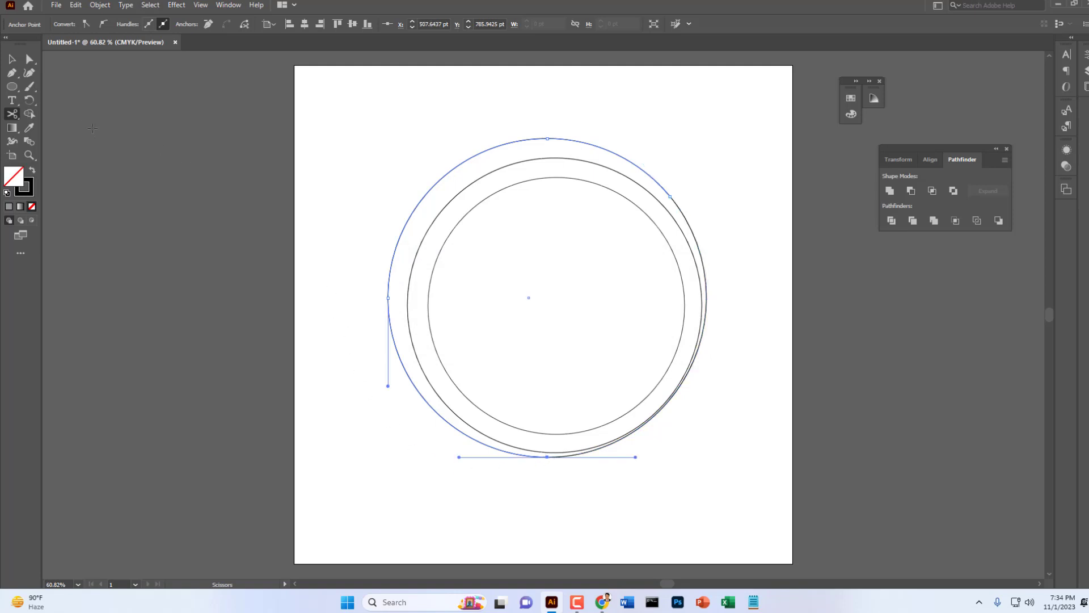
pyautogui.click(12, 60)
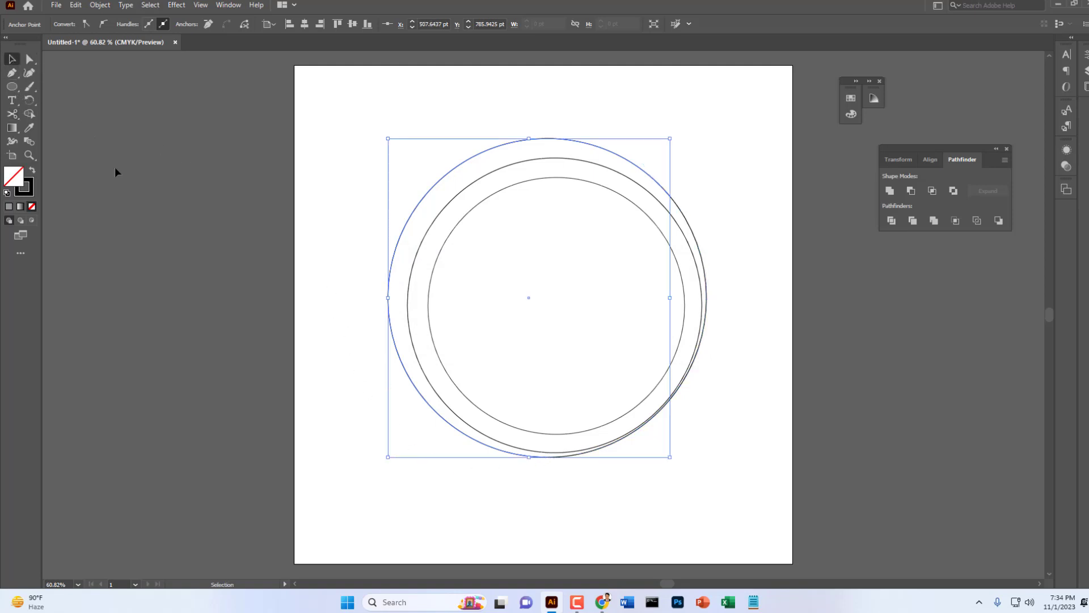
# - Move the outer circle's cut right-hand arc off the artboard to the right
pyautogui.click(693, 365)
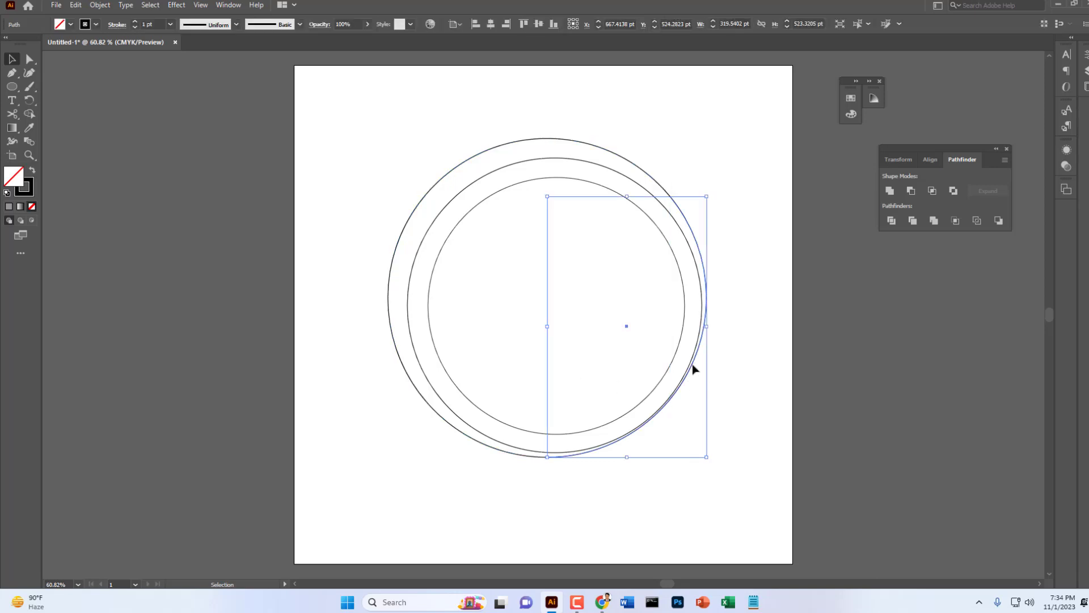
pyautogui.moveTo(699, 369); pyautogui.dragTo(982, 429)
pyautogui.click(715, 434)
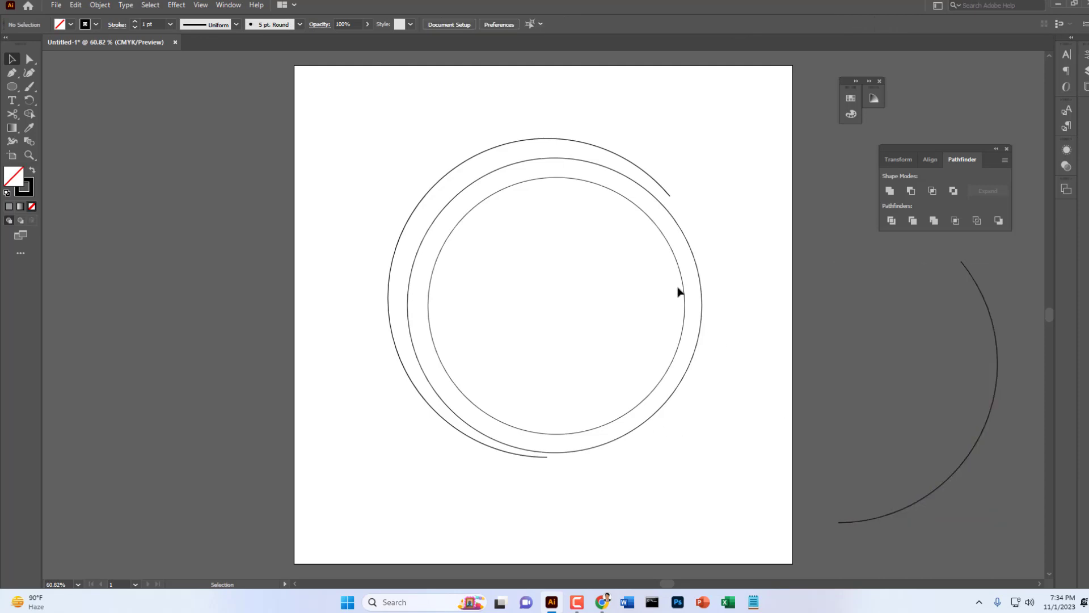
# - Cut the middle circle with the Scissors on its upper-right edge and just right of its bottom anchor point
pyautogui.click(691, 248)
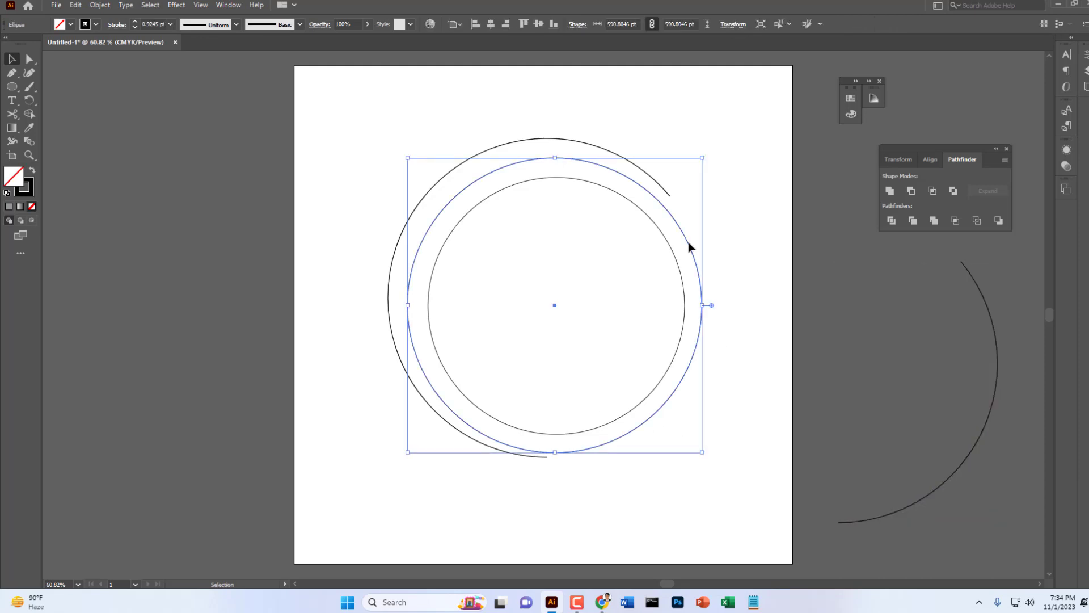
pyautogui.click(12, 114)
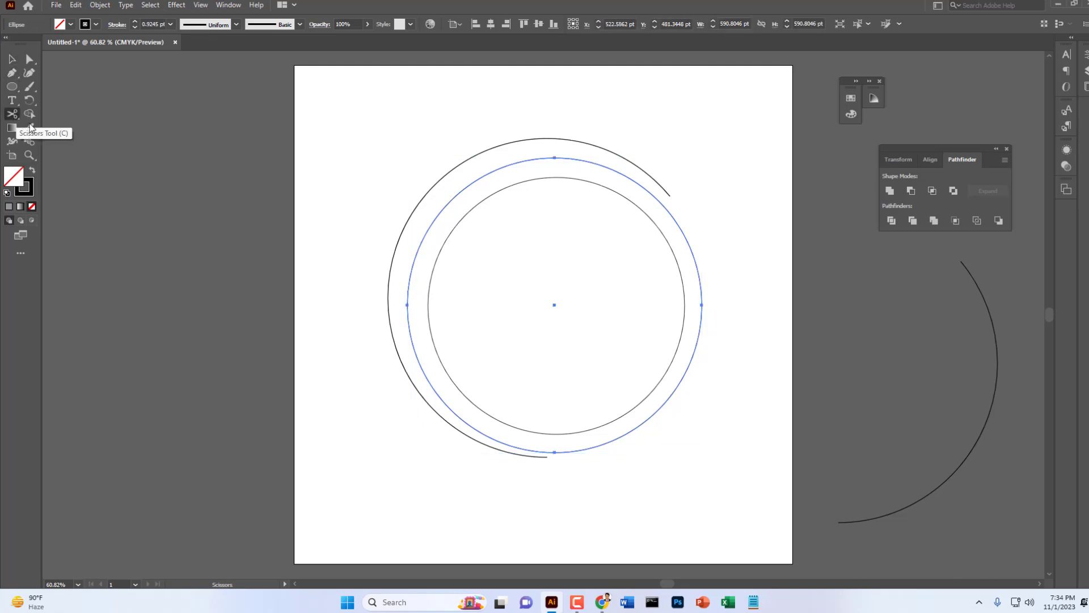
pyautogui.click(678, 223)
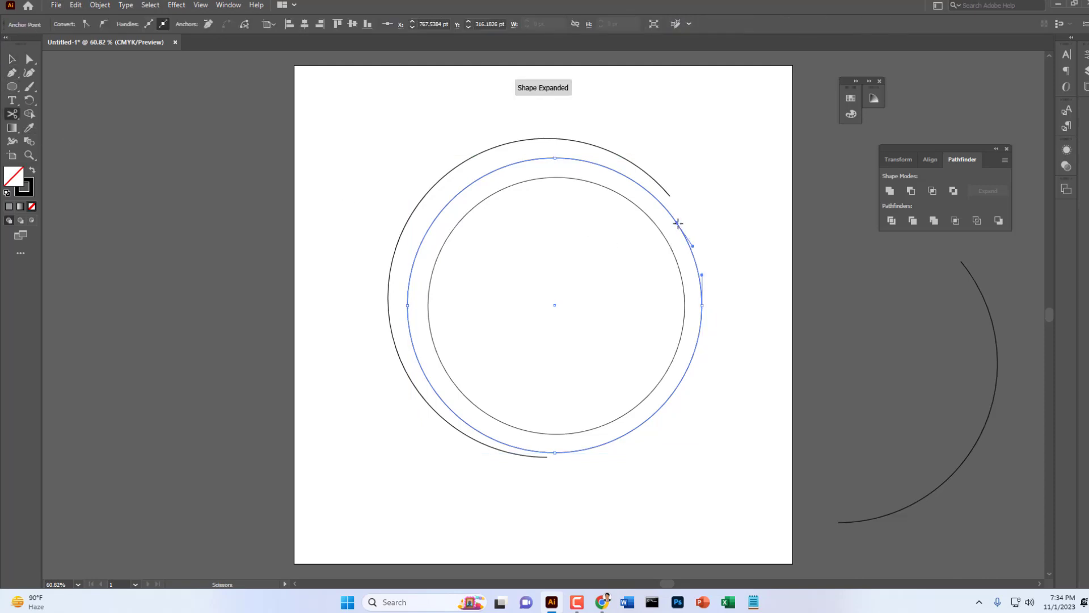
pyautogui.click(572, 452)
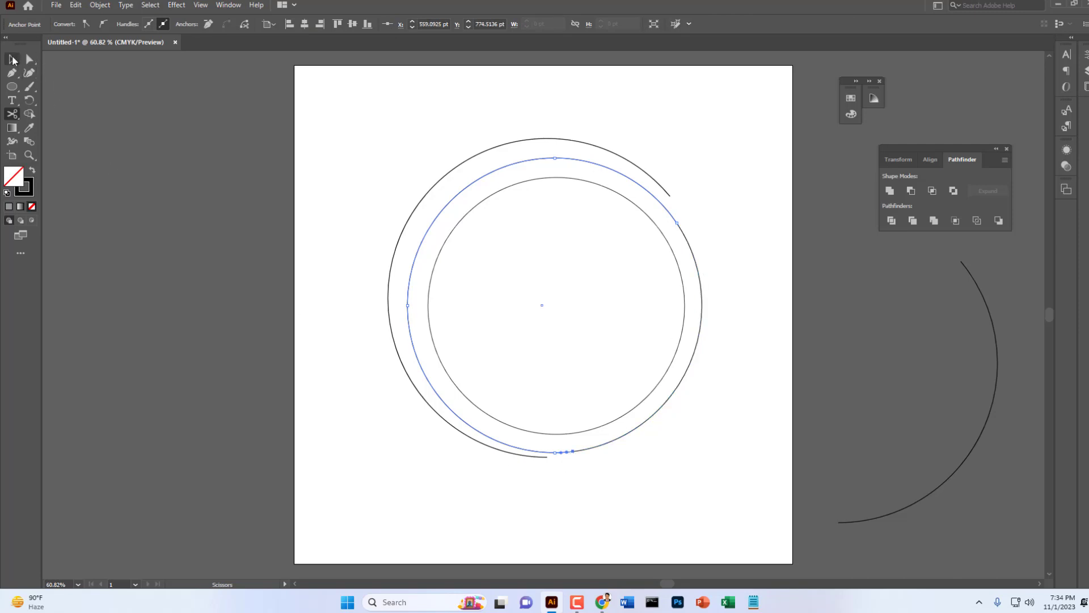
# - Move the middle circle's cut right-hand arc off the artboard, beside the outer circle's removed arc
pyautogui.click(11, 58)
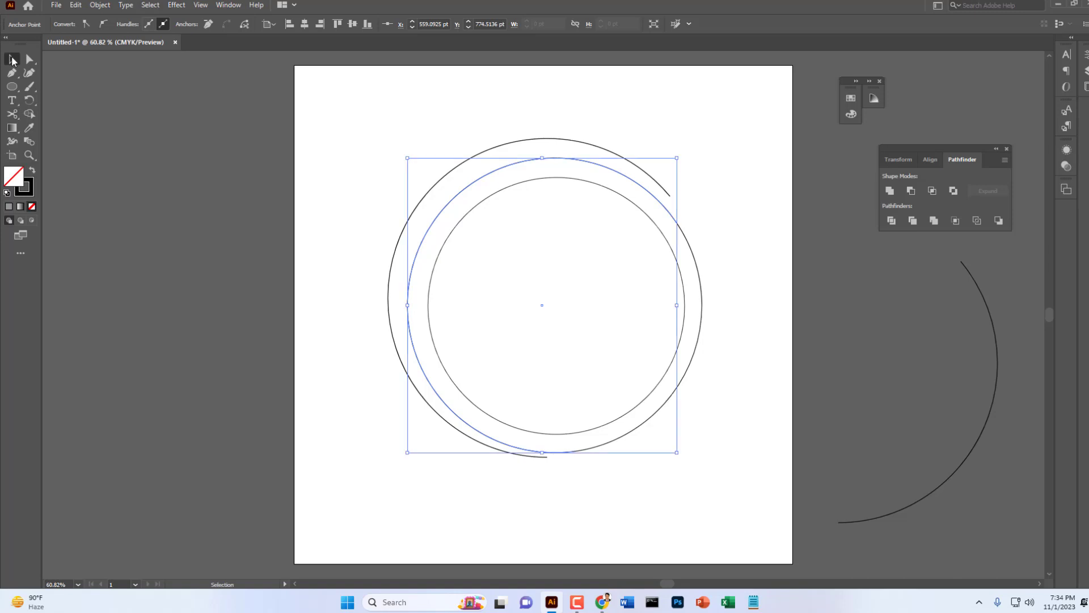
pyautogui.click(784, 397)
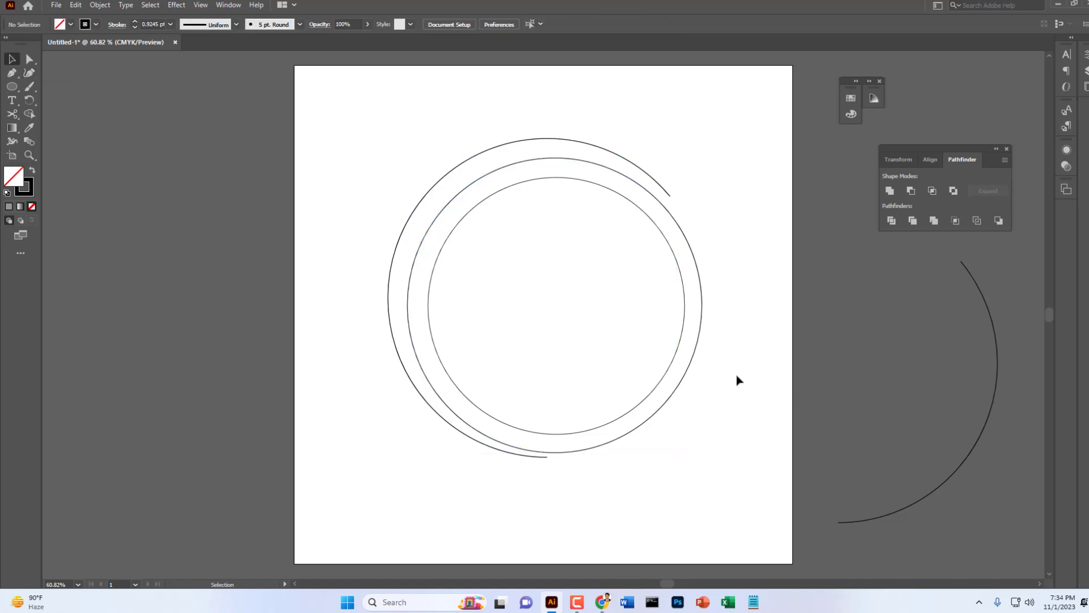
pyautogui.click(694, 366)
pyautogui.moveTo(699, 365); pyautogui.dragTo(965, 416)
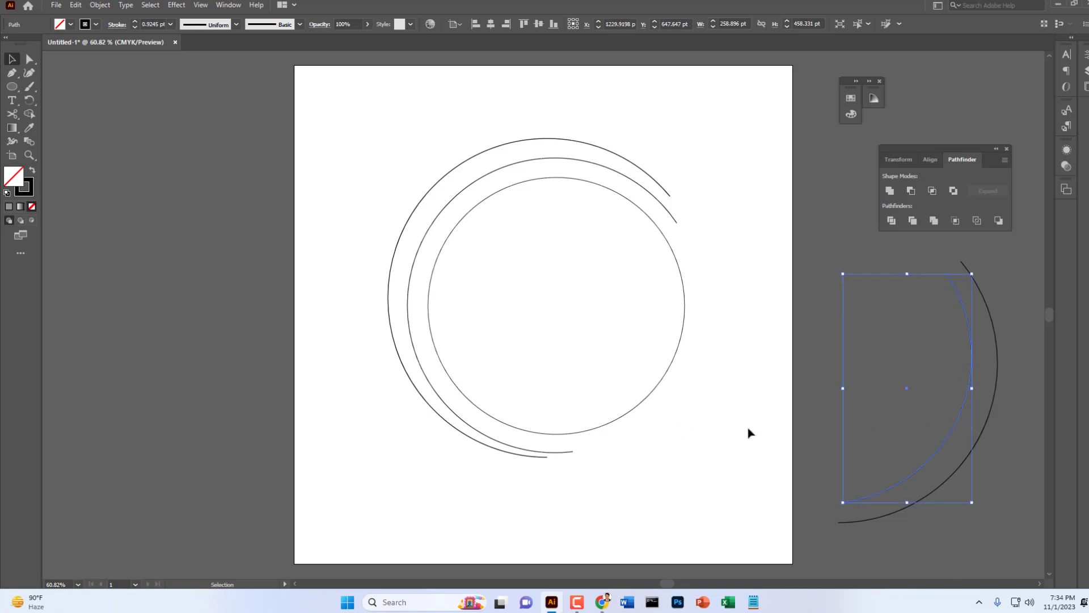
pyautogui.click(708, 413)
# - Cut the innermost circle with the Scissors near its top anchor point and on its lower-right edge
pyautogui.click(654, 391)
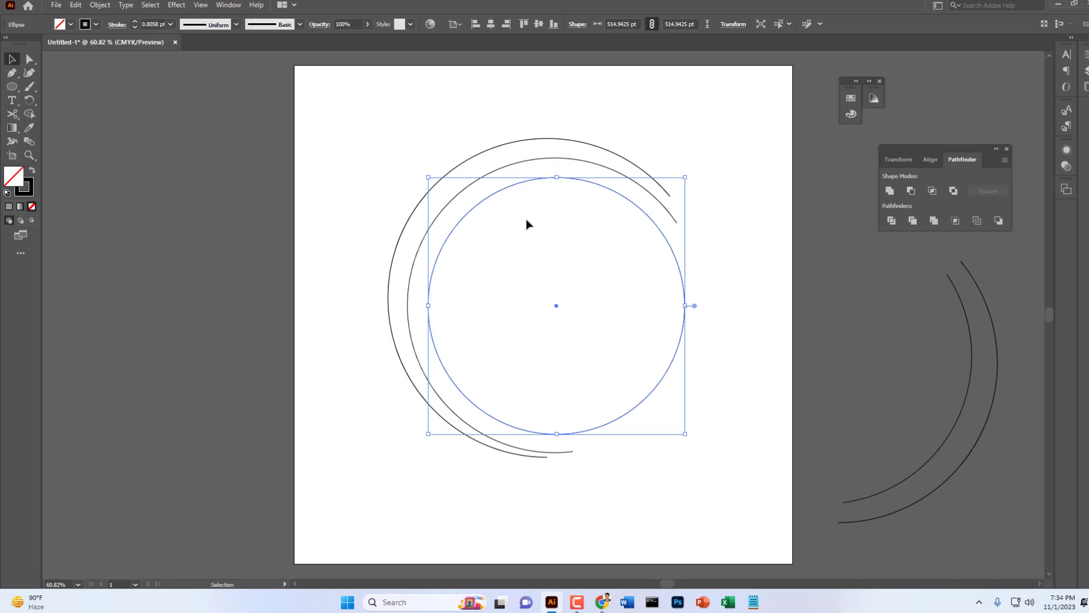
pyautogui.click(12, 114)
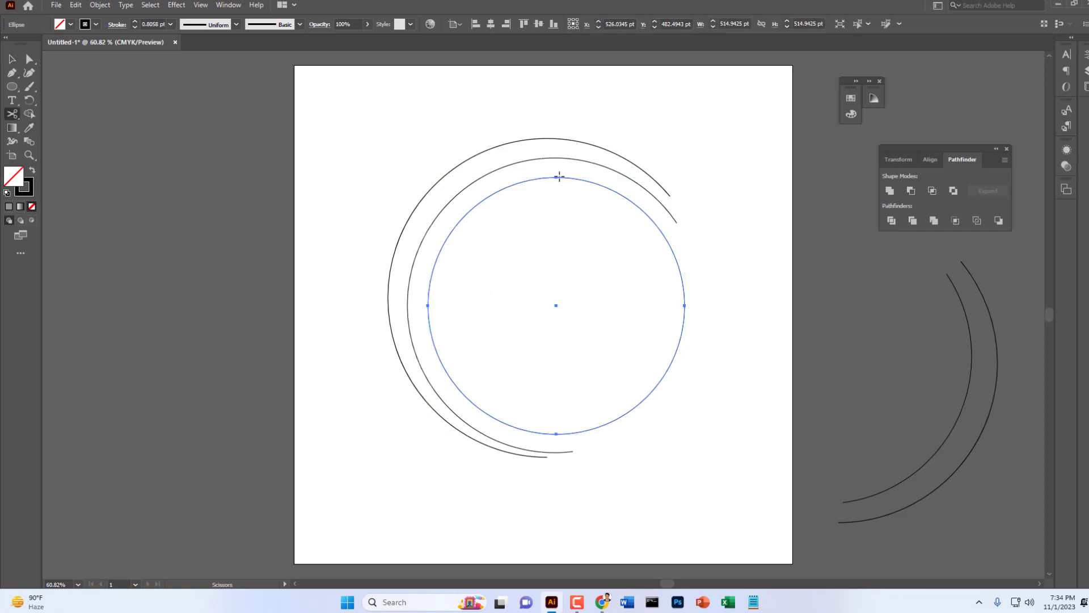
pyautogui.click(558, 179)
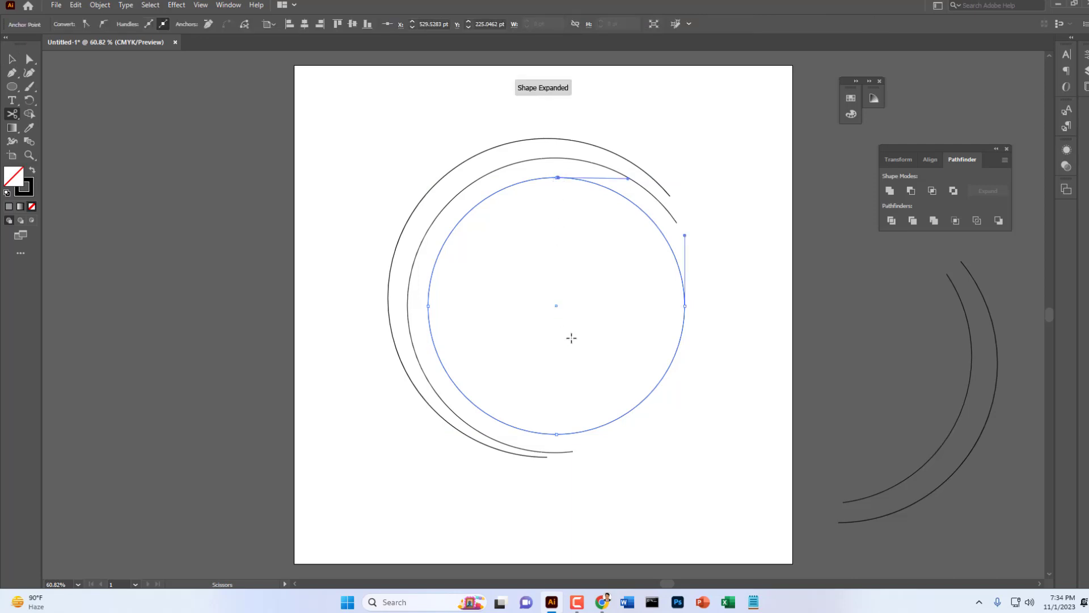
pyautogui.click(629, 412)
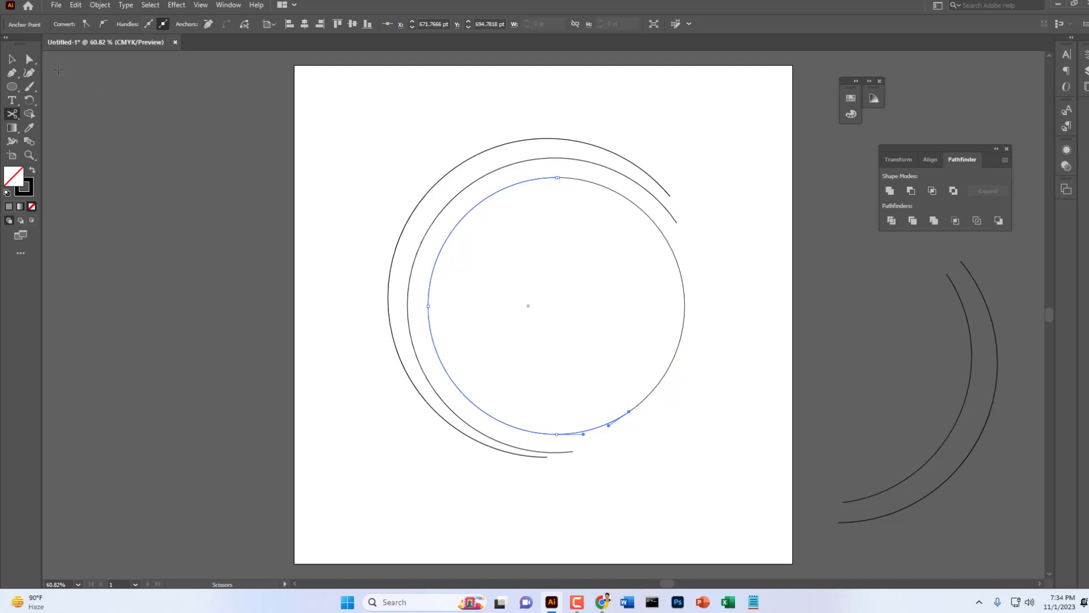
# - Move the innermost circle's cut right-hand arc off the artboard onto the other removed arcs
pyautogui.click(12, 58)
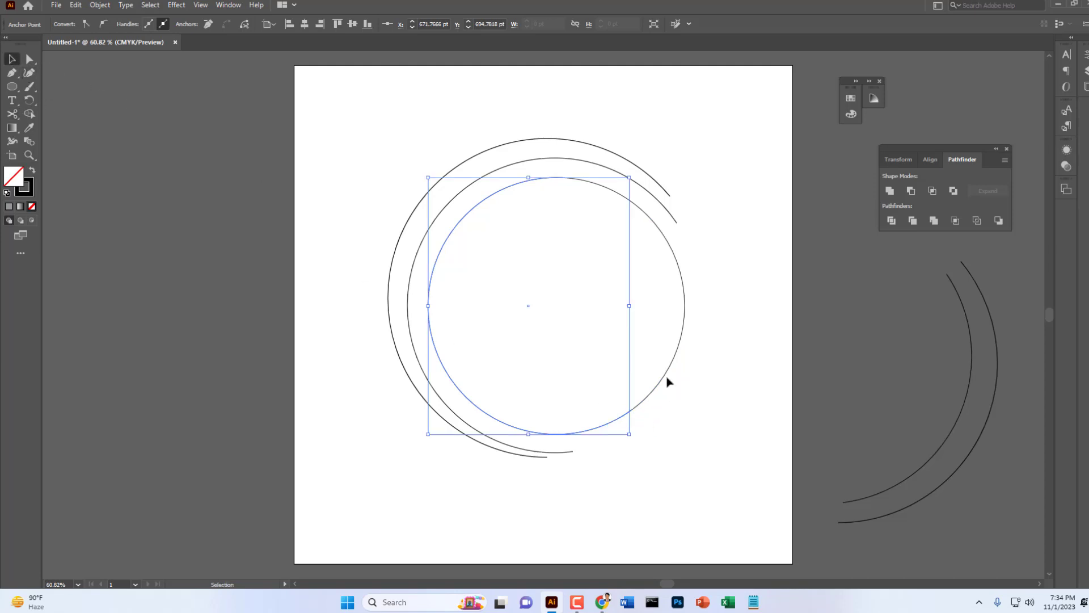
pyautogui.click(667, 381)
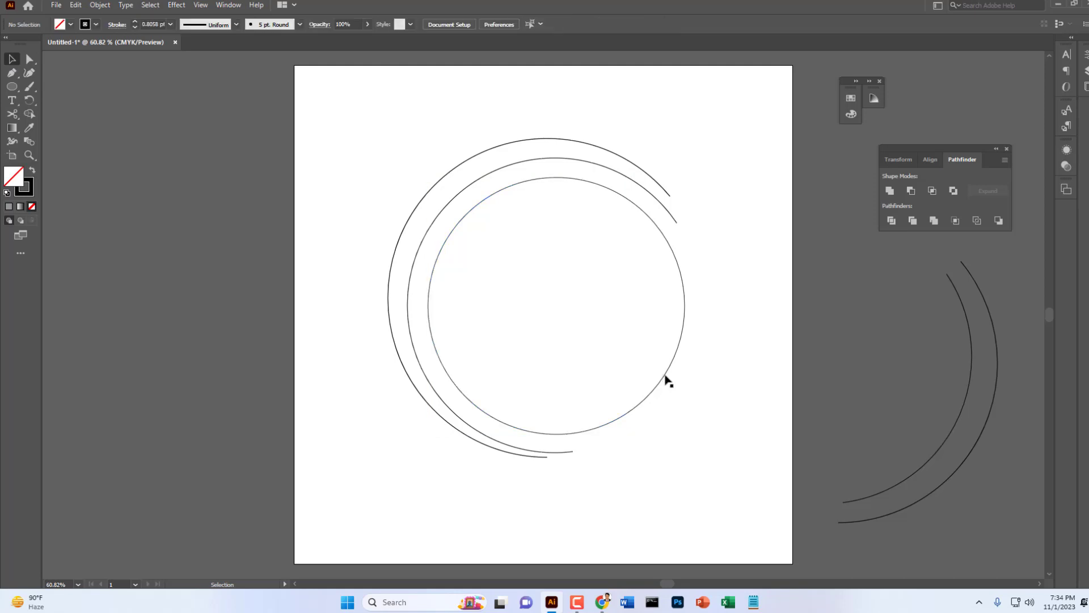
pyautogui.click(667, 379)
pyautogui.moveTo(667, 378); pyautogui.dragTo(1000, 470)
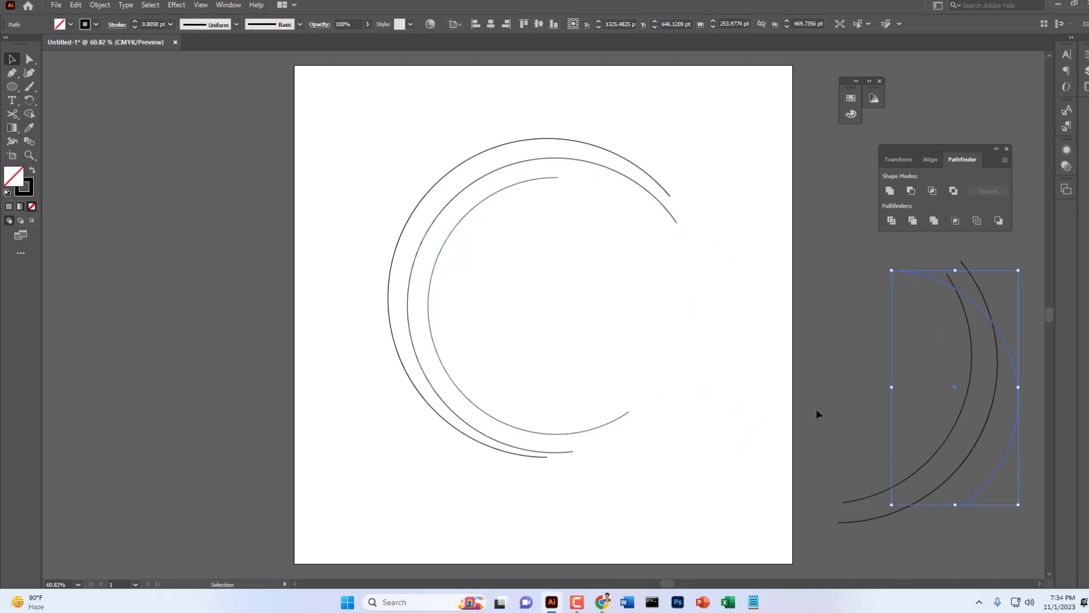
# - Delete the three cut-off arcs lying outside the artboard
pyautogui.click(830, 390)
pyautogui.click(970, 446)
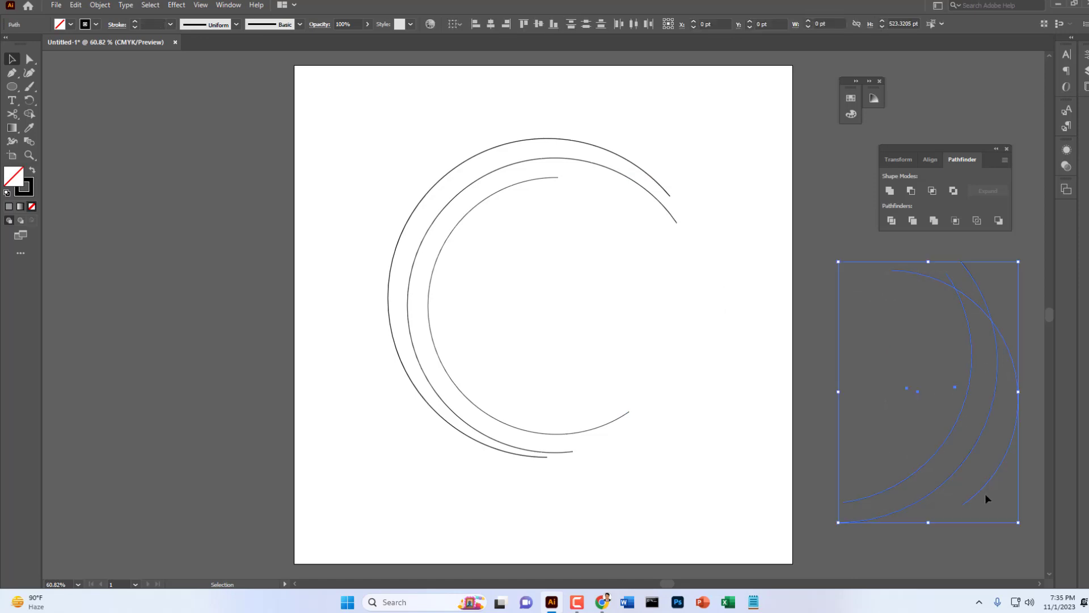
pyautogui.press('Delete')
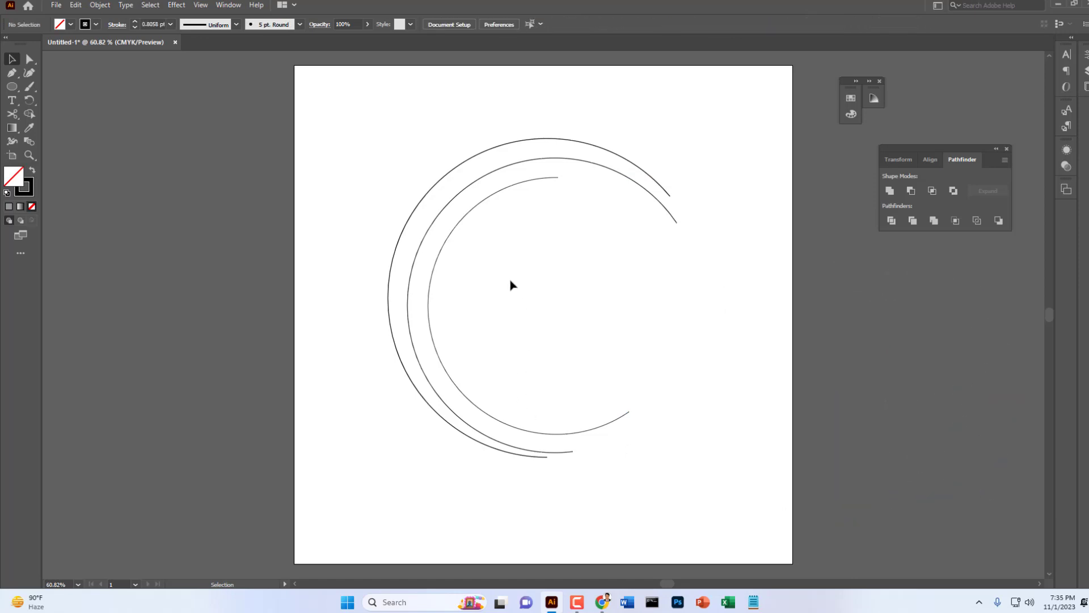
# - Rotate the innermost arc slightly counterclockwise
pyautogui.moveTo(409, 163); pyautogui.dragTo(607, 418)
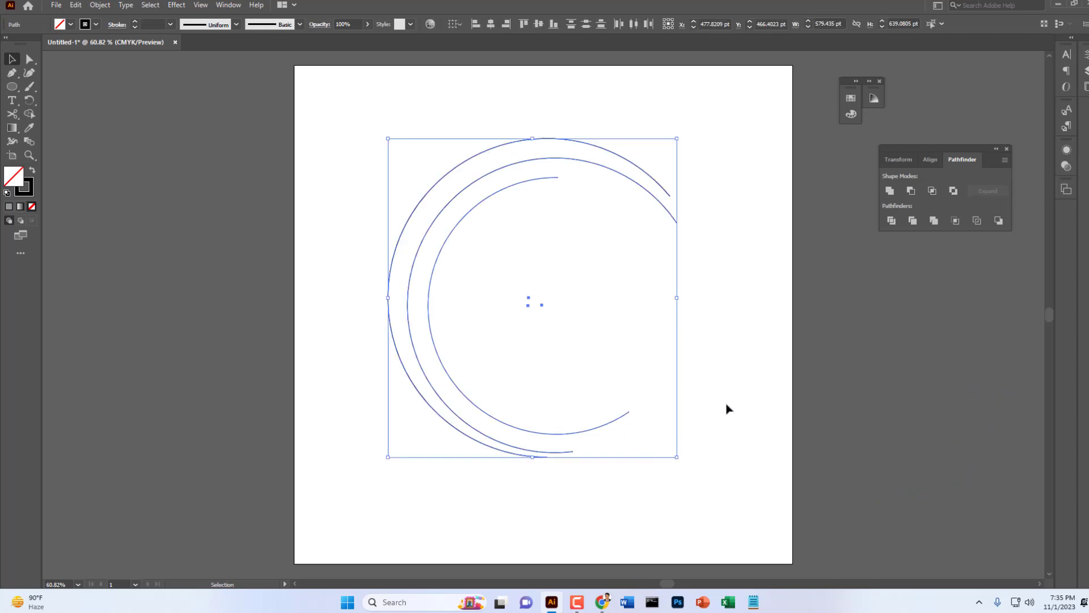
pyautogui.click(733, 388)
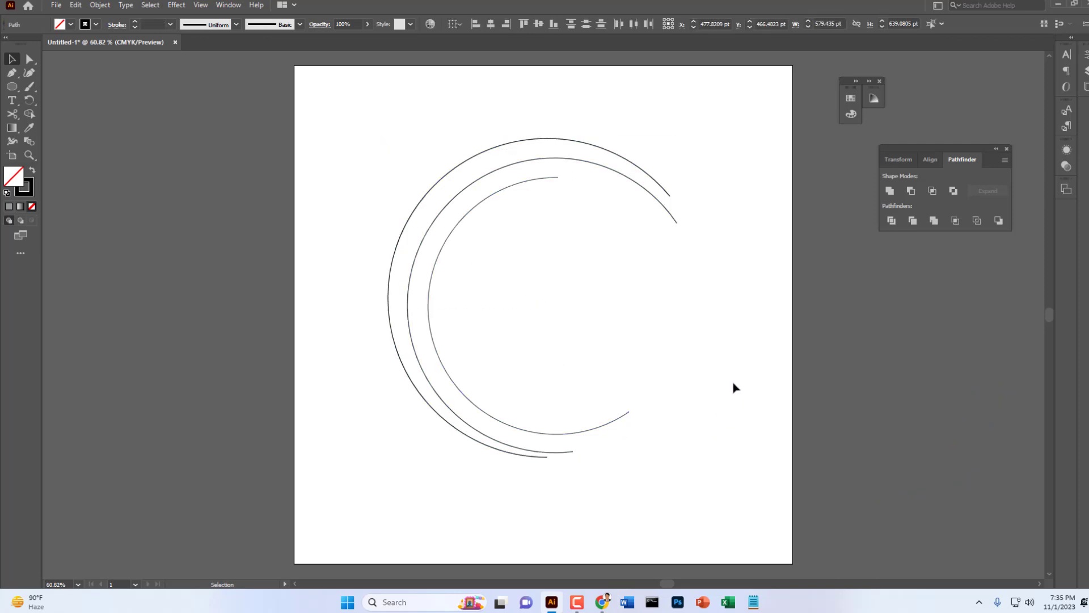
pyautogui.click(443, 247)
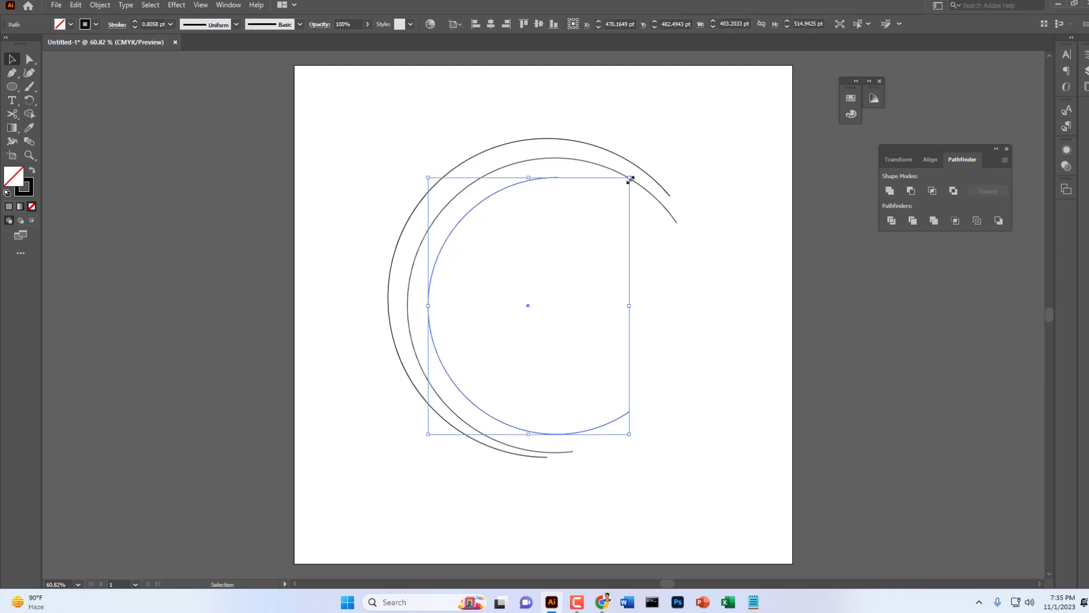
pyautogui.moveTo(632, 170); pyautogui.dragTo(628, 164)
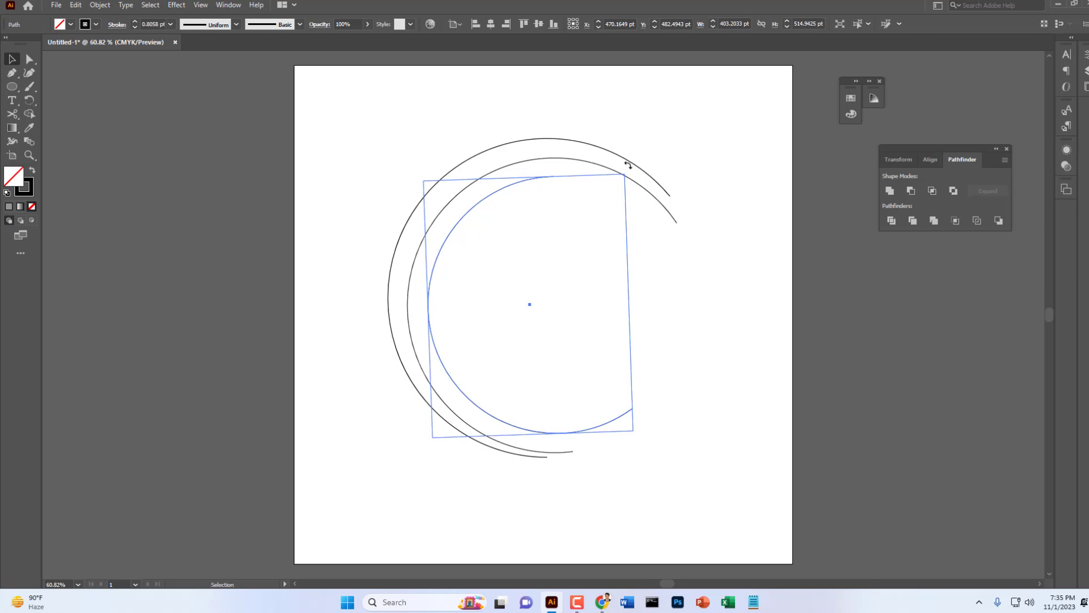
pyautogui.click(663, 354)
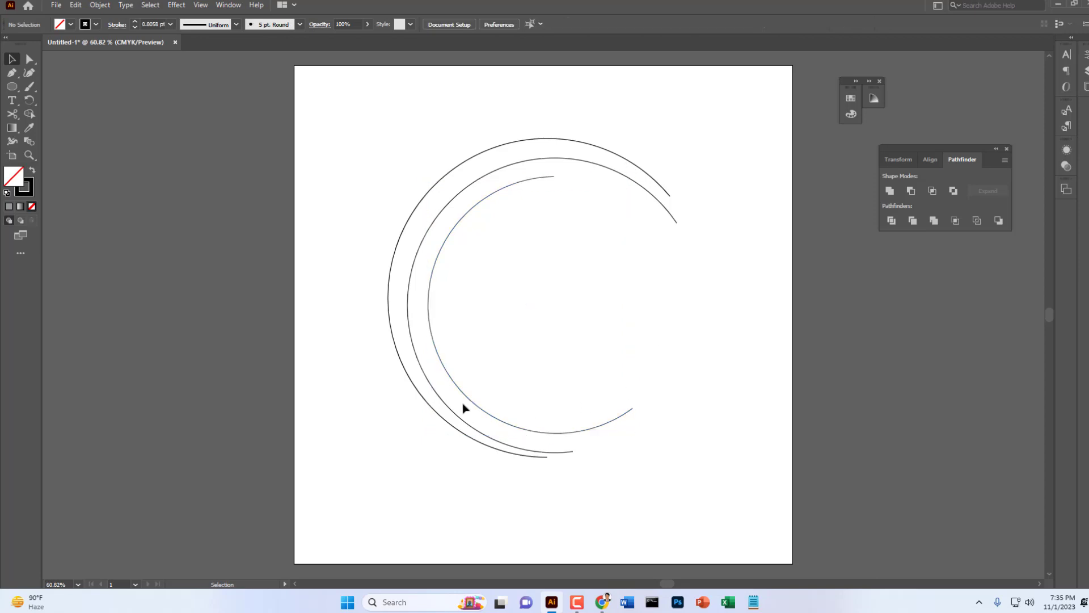
# - Rotate the middle arc very slightly counterclockwise
pyautogui.click(411, 358)
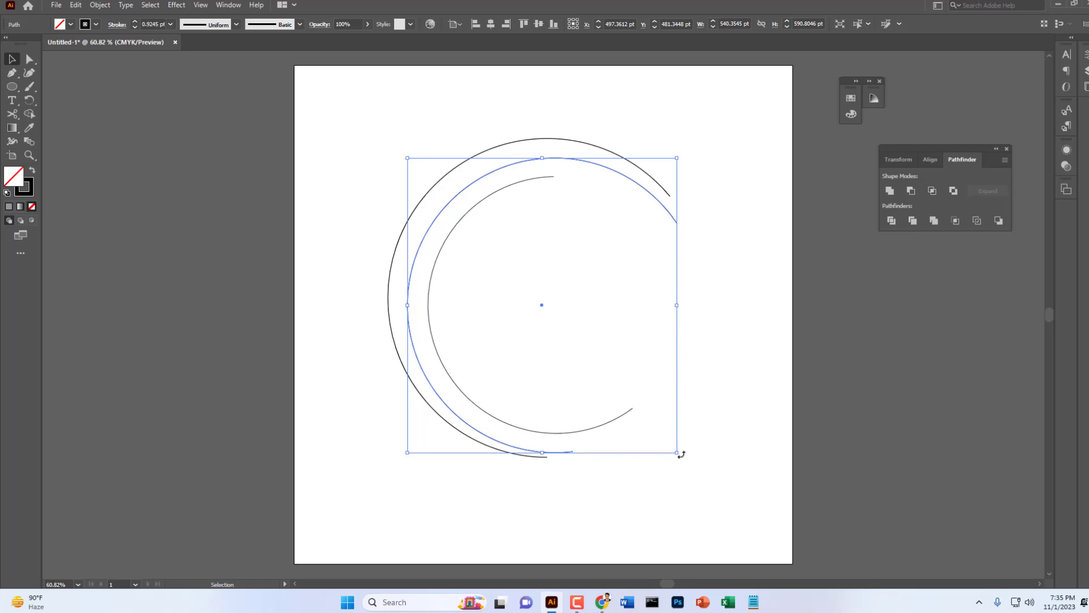
pyautogui.moveTo(681, 454); pyautogui.dragTo(680, 454)
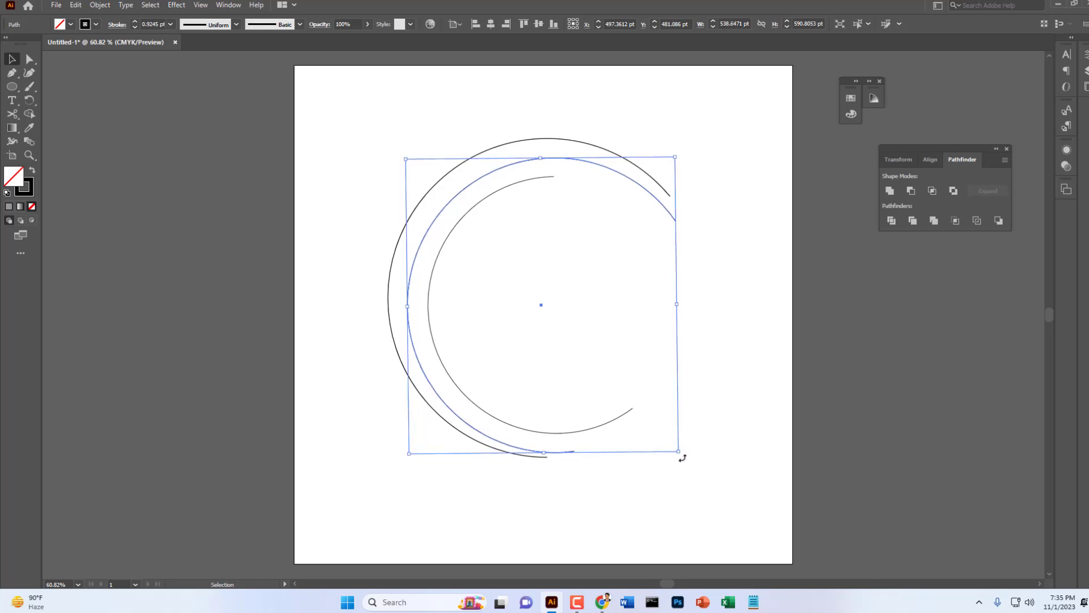
pyautogui.click(413, 492)
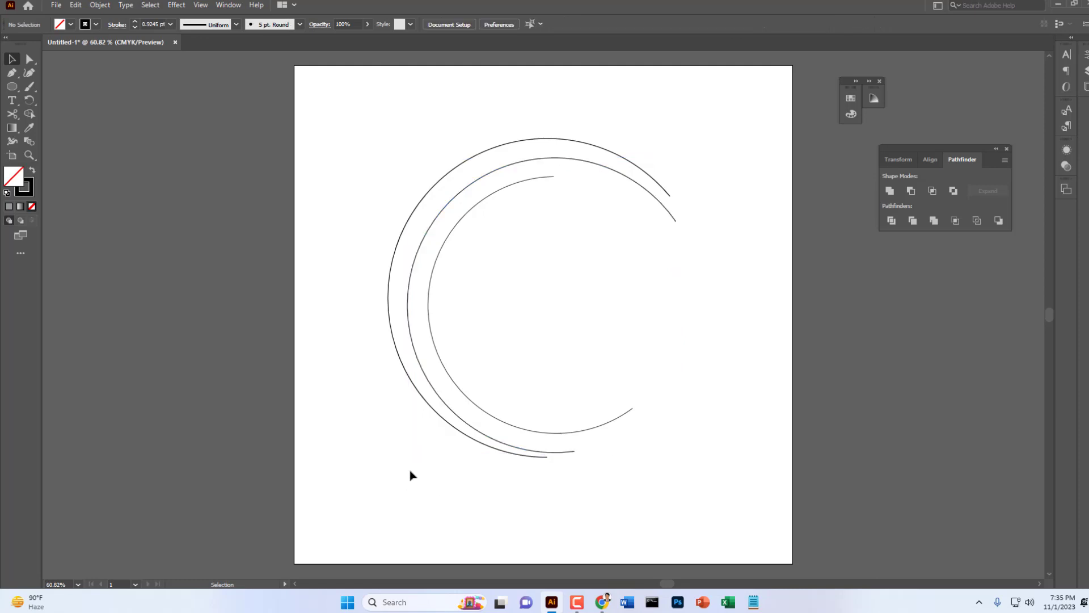
# - Shift the outer arc slightly down to even out its spacing from the middle arc
pyautogui.click(433, 413)
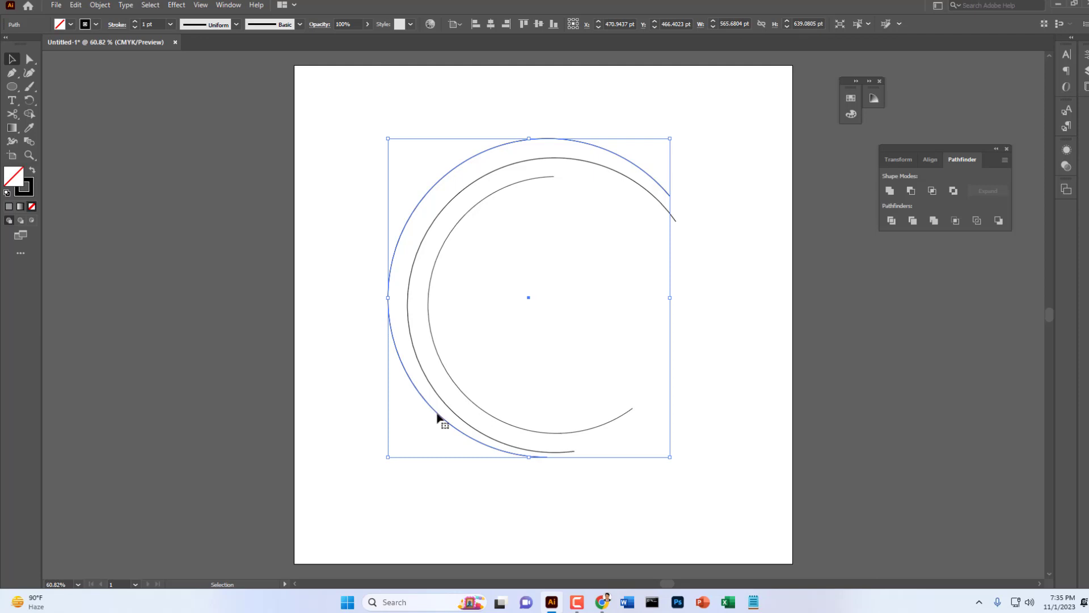
pyautogui.moveTo(437, 415); pyautogui.dragTo(437, 423)
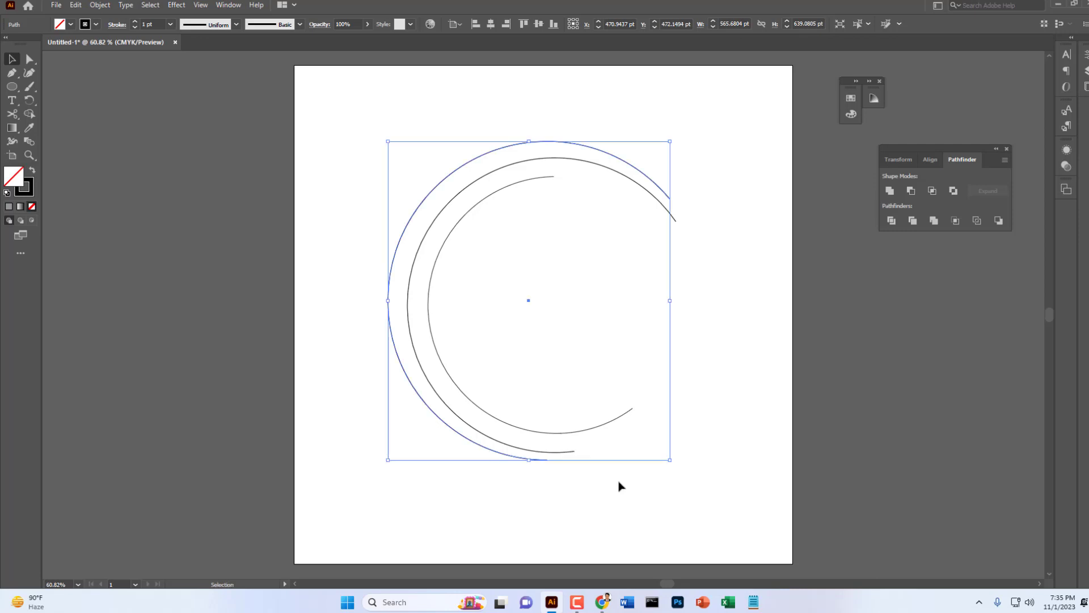
pyautogui.click(750, 421)
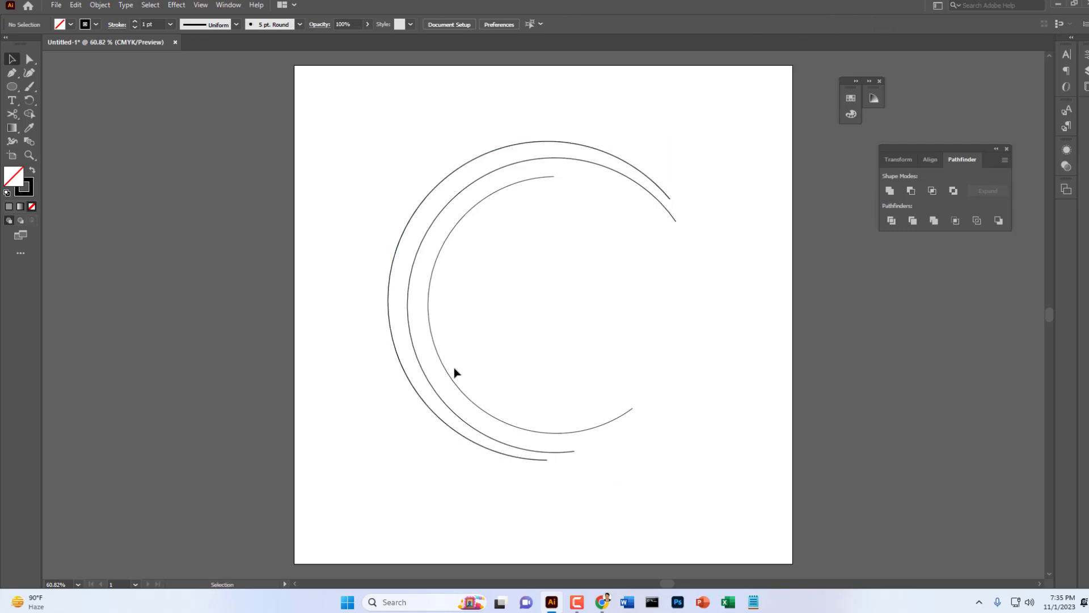
# - Set the stroke weight of all three arcs to 40 pt
pyautogui.moveTo(407, 198); pyautogui.dragTo(522, 336)
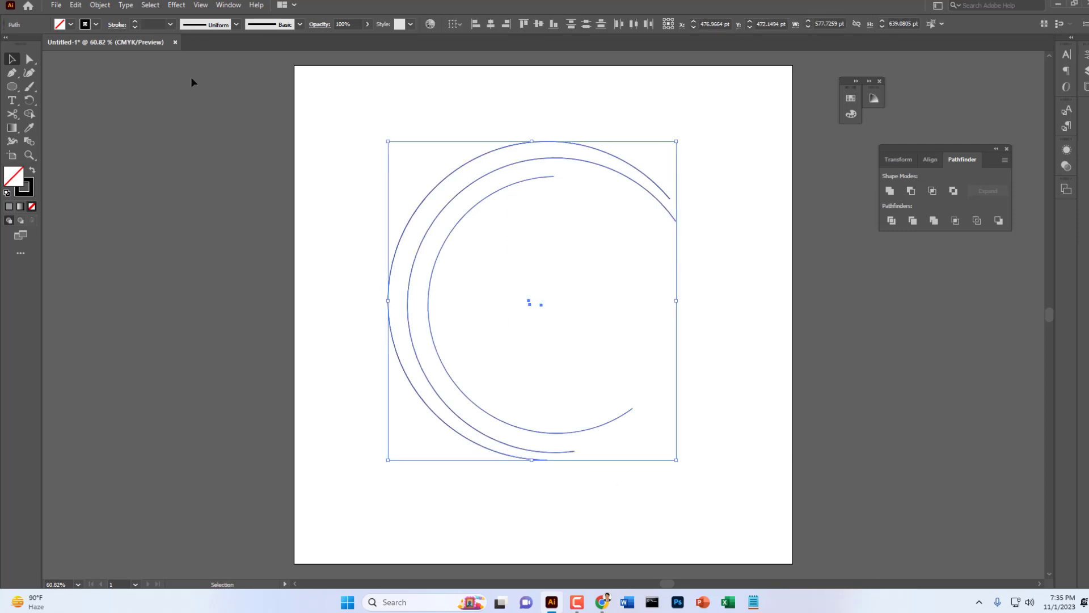
pyautogui.click(97, 26)
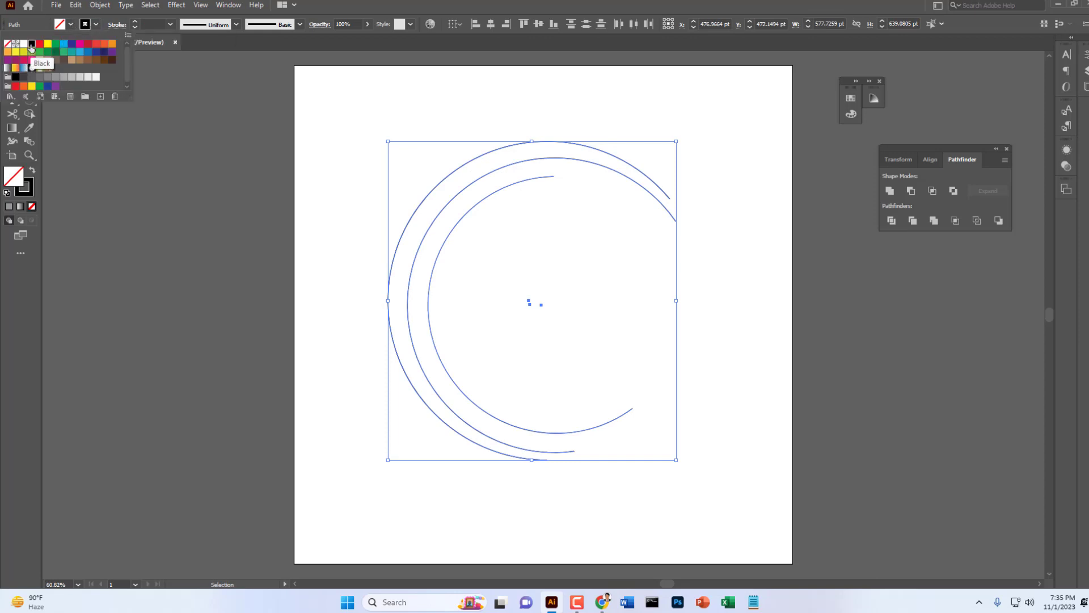
pyautogui.click(169, 23)
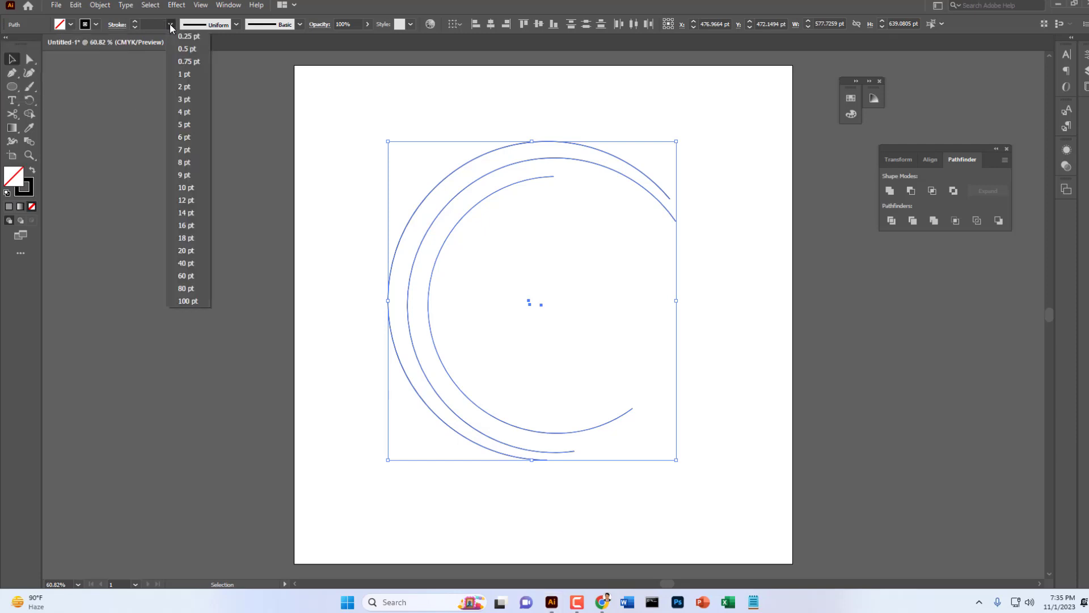
pyautogui.click(179, 263)
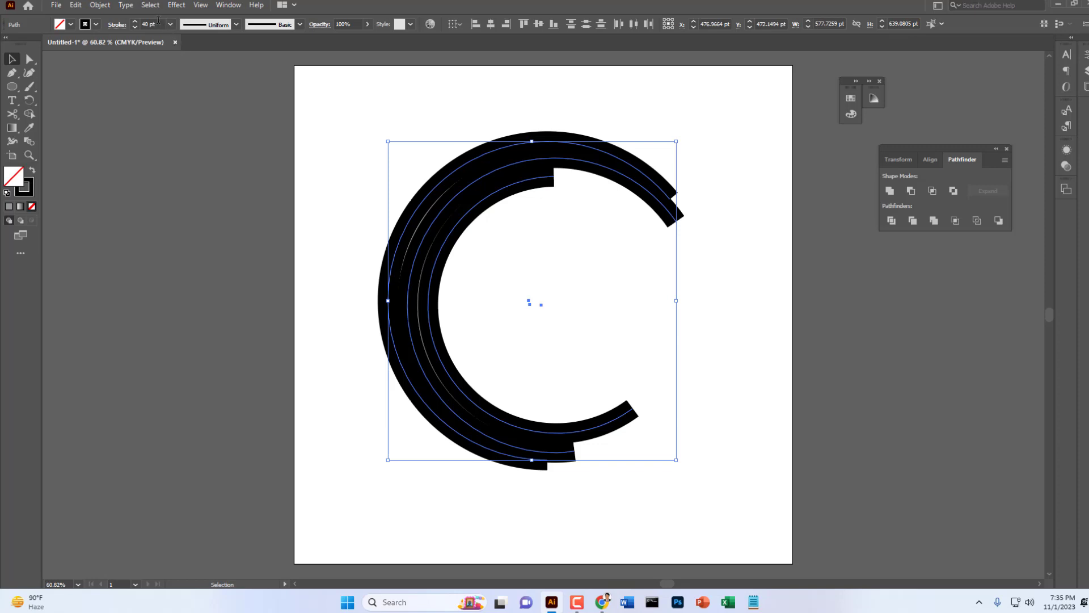
# - Apply the lens-shaped variable width profile, tapered to points at both ends, to all three arcs
pyautogui.click(236, 25)
pyautogui.click(209, 59)
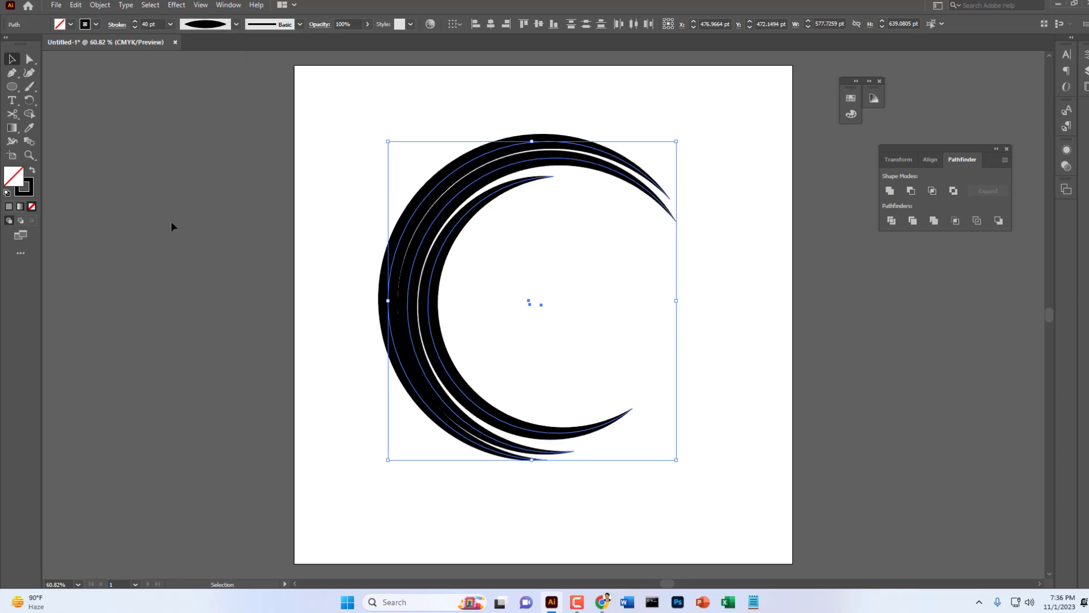
pyautogui.click(198, 303)
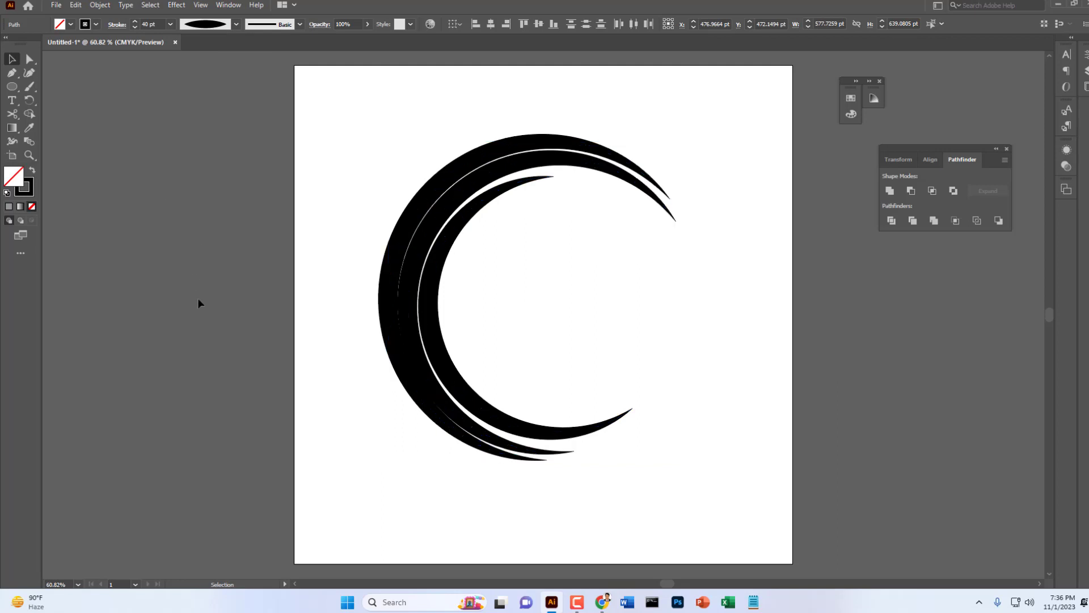
# - Set the stroke weight of the outer and middle arcs to 35 pt
pyautogui.click(621, 180)
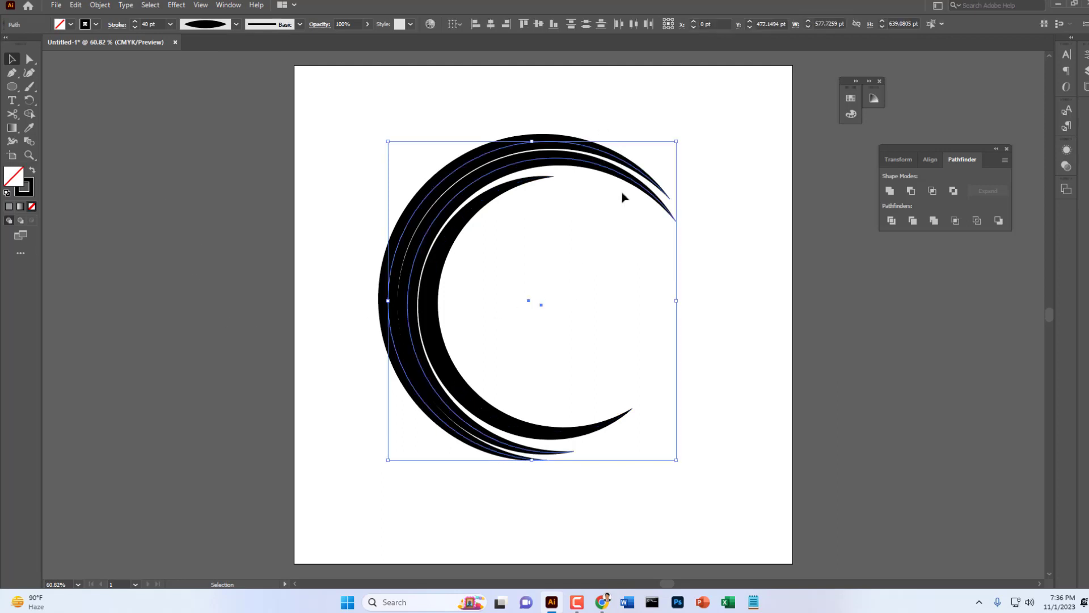
pyautogui.click(161, 23)
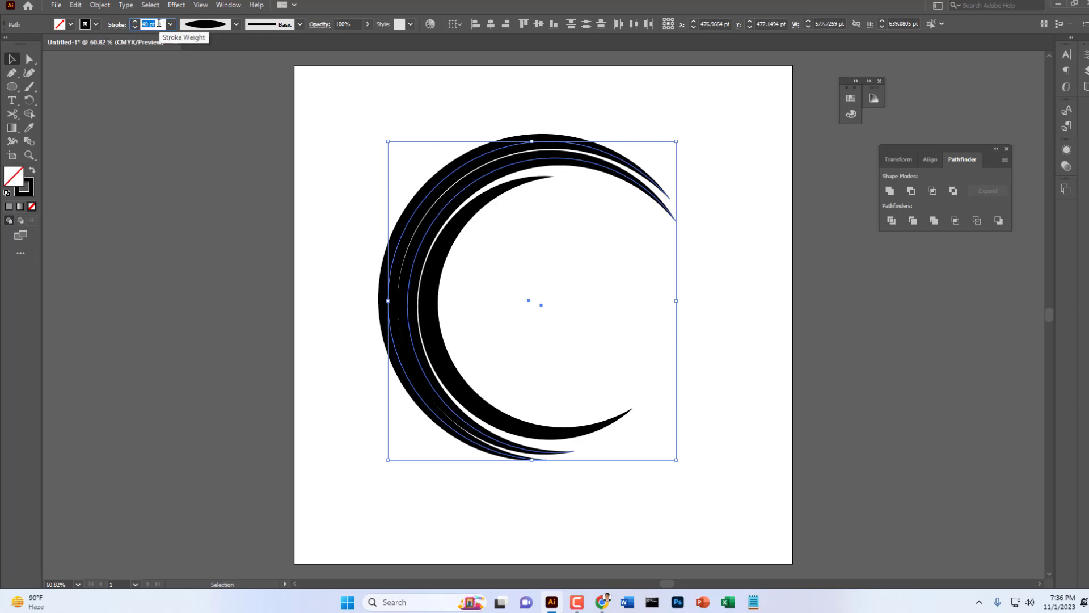
pyautogui.press('Down')
pyautogui.press('Down')
pyautogui.press('Down')
pyautogui.press('Down')
pyautogui.press('Down')
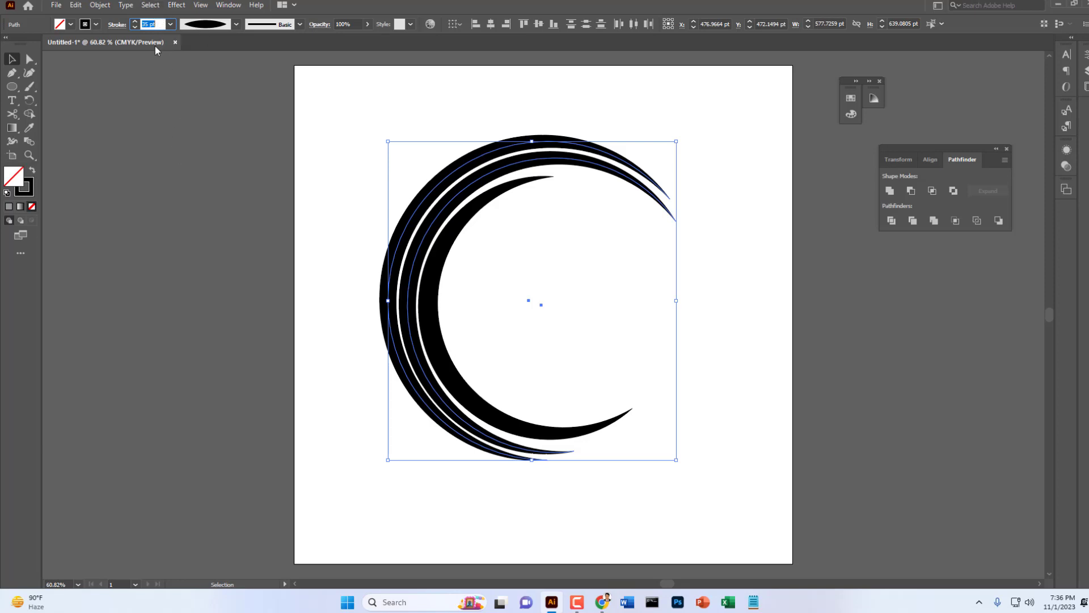
pyautogui.click(175, 157)
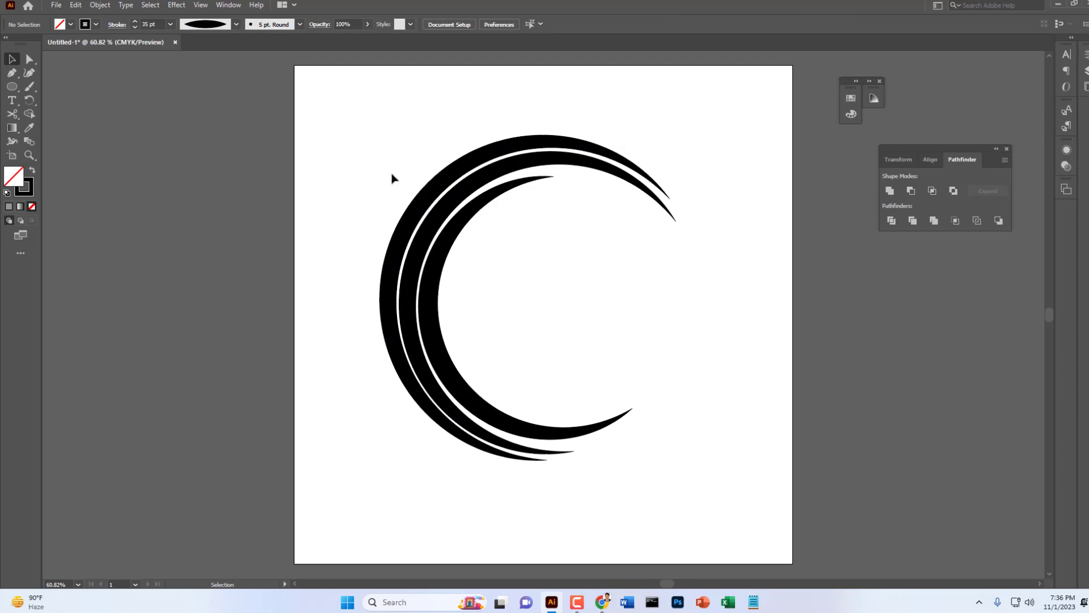
# - Rotate all three arcs together very slightly counterclockwise
pyautogui.moveTo(396, 163); pyautogui.dragTo(481, 301)
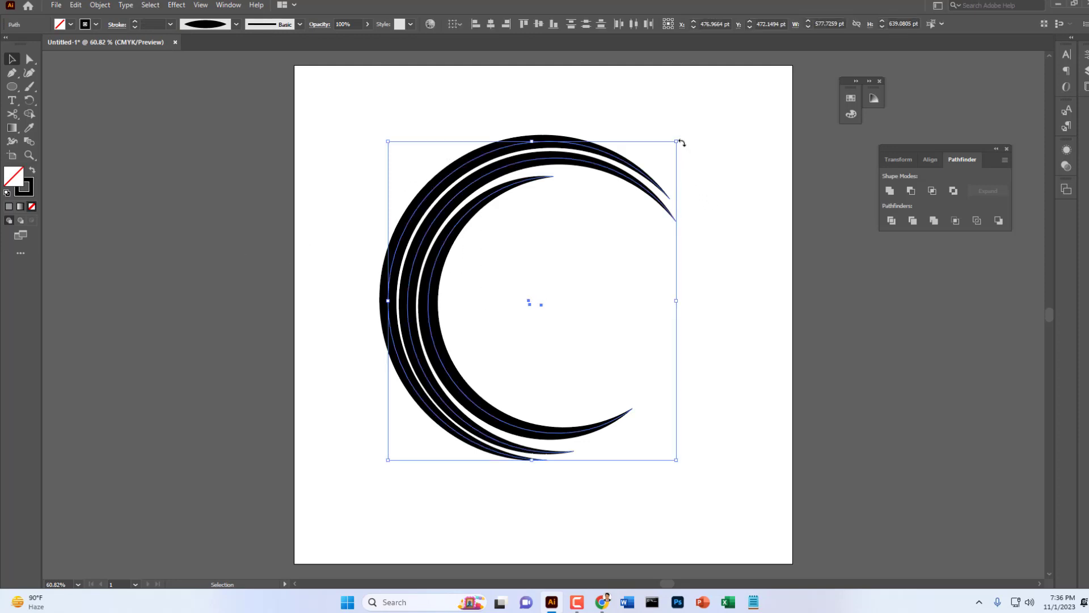
pyautogui.moveTo(681, 137)
pyautogui.mouseDown()
pyautogui.moveTo(681, 126)
pyautogui.moveTo(683, 142)
pyautogui.mouseUp()
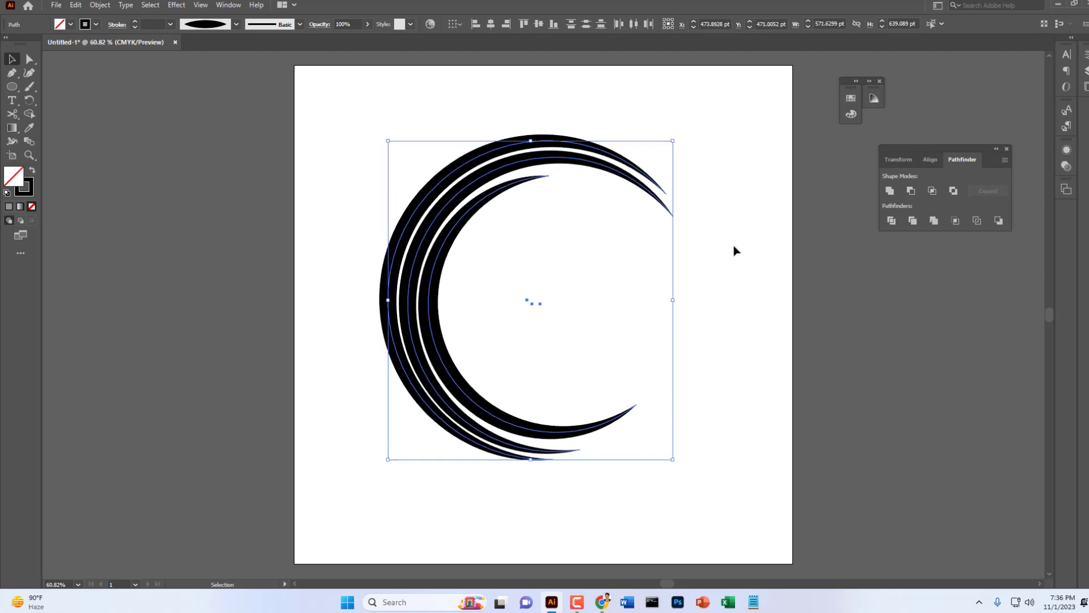
pyautogui.click(610, 340)
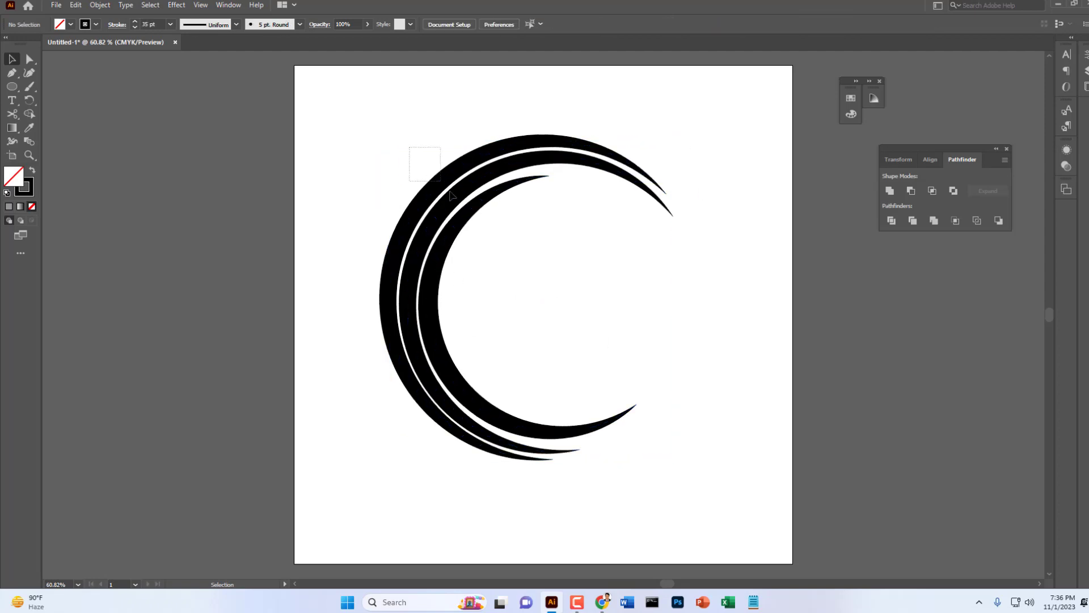
# - Expand the appearance of all three arcs to turn their tapered strokes into filled shapes
pyautogui.click(385, 248)
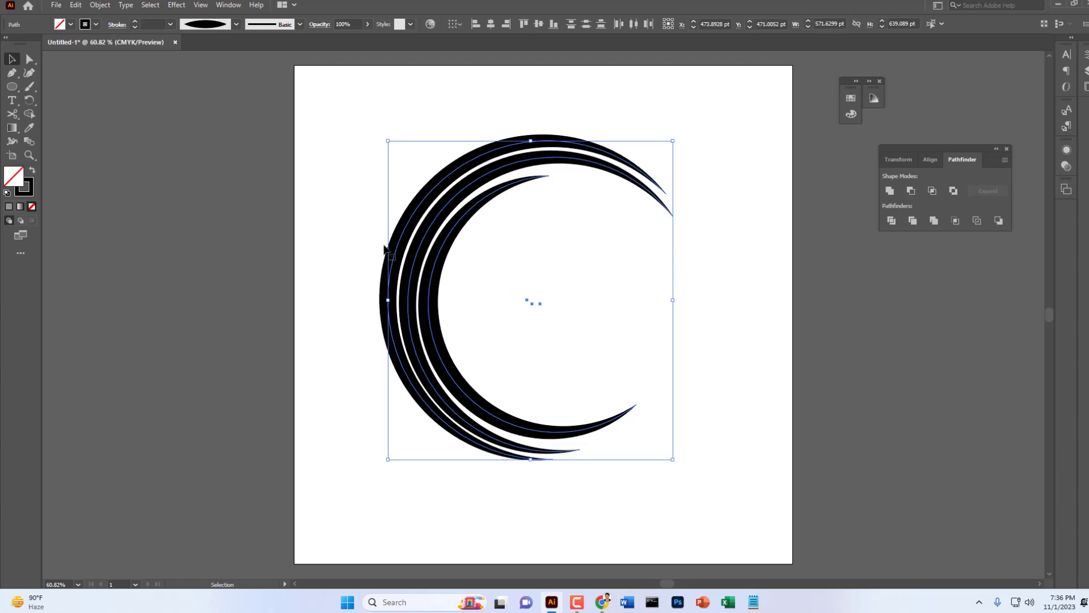
pyautogui.click(100, 4)
pyautogui.click(130, 155)
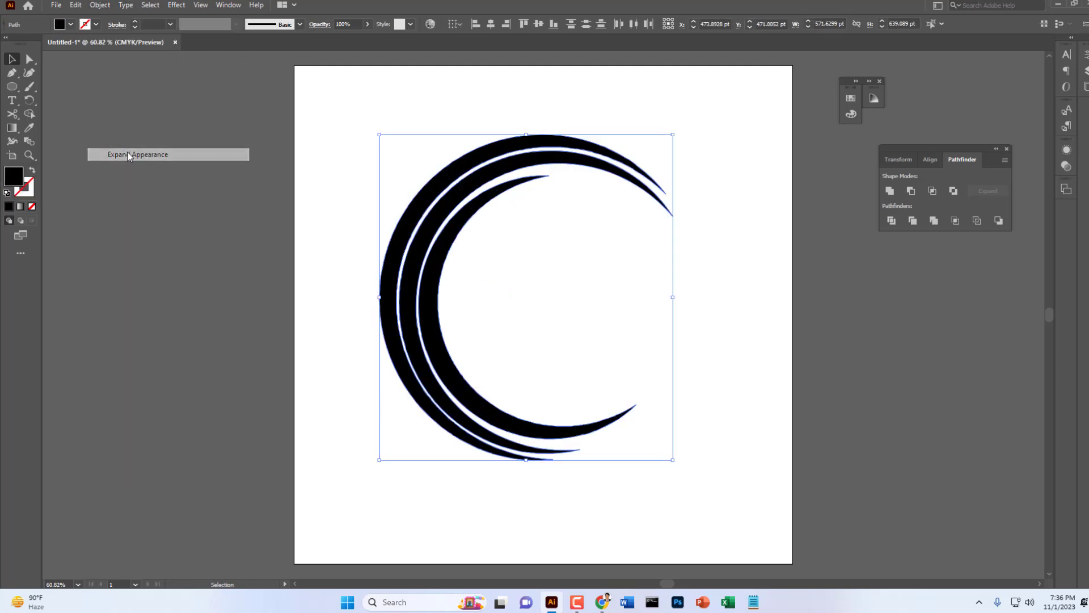
pyautogui.click(198, 274)
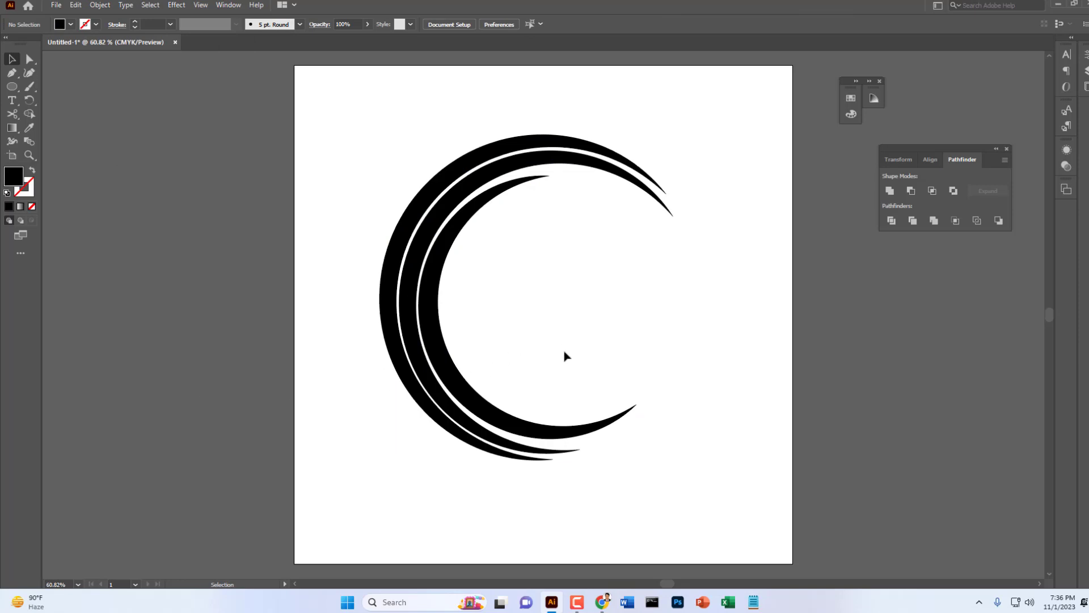
# - Start a Pen path inside the crescent near its inner left edge, with no fill and a black stroke
pyautogui.click(12, 73)
pyautogui.click(475, 324)
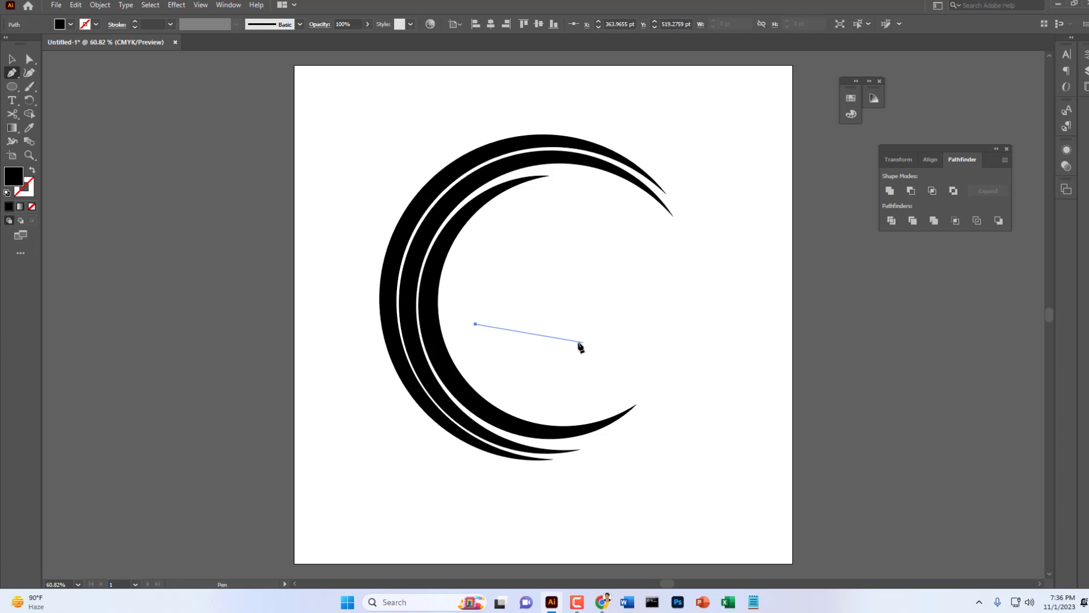
pyautogui.click(71, 25)
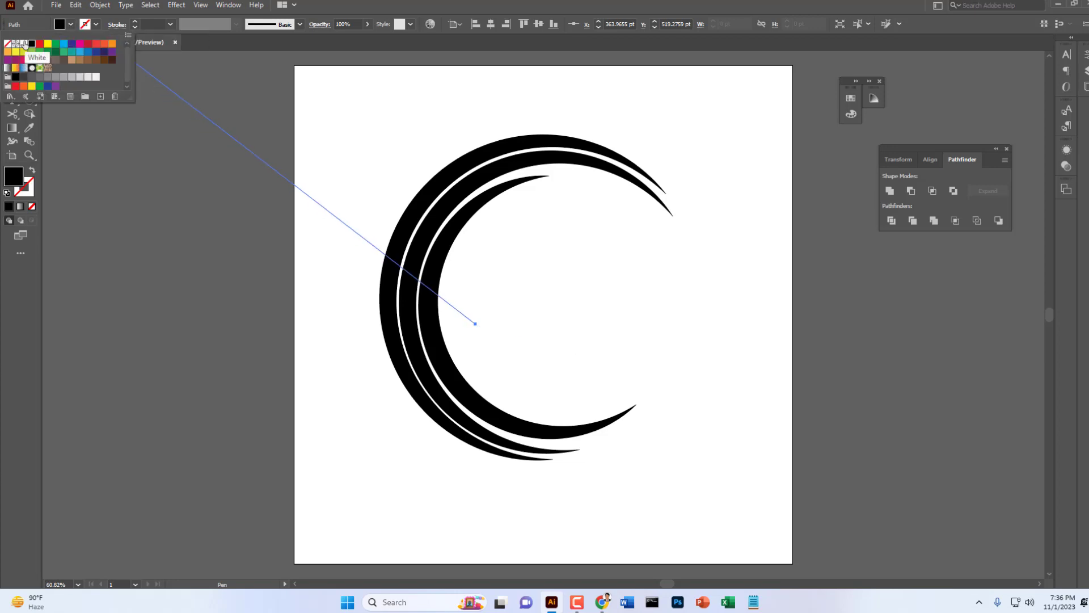
pyautogui.click(7, 44)
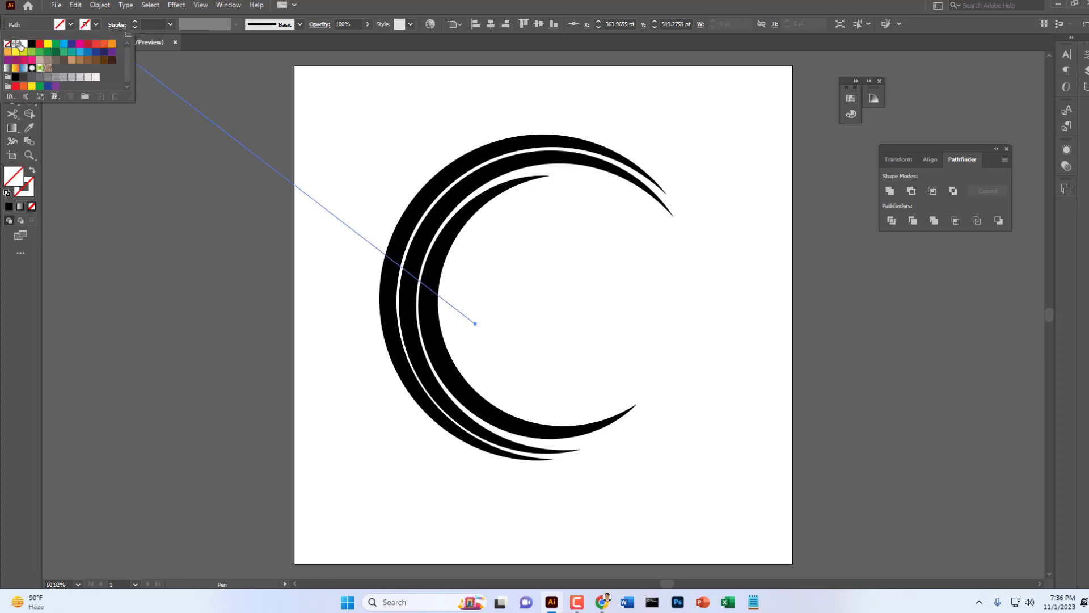
pyautogui.click(95, 24)
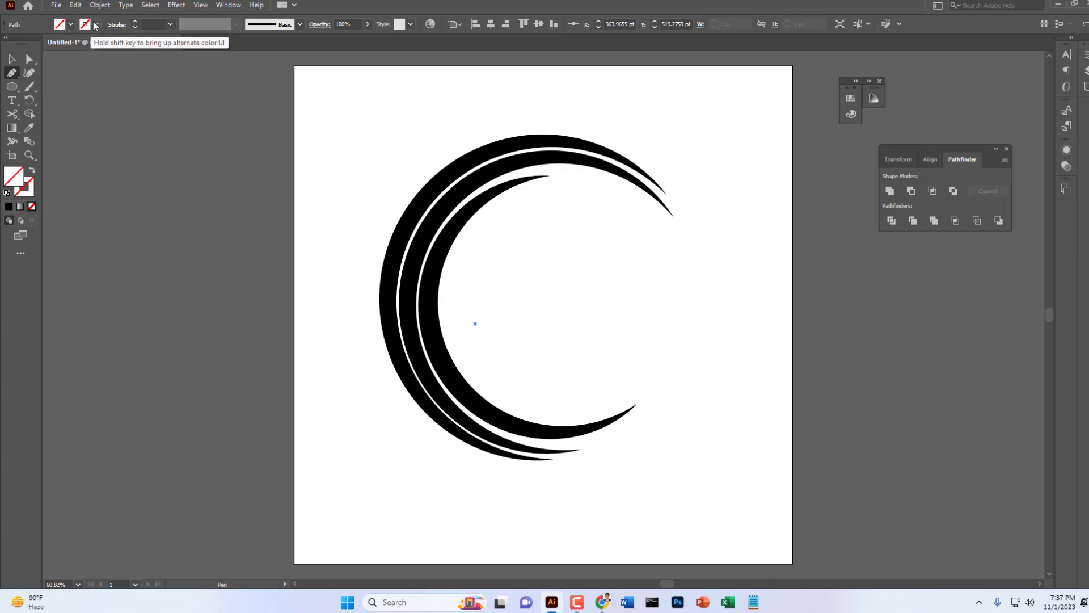
pyautogui.click(86, 29)
pyautogui.click(32, 44)
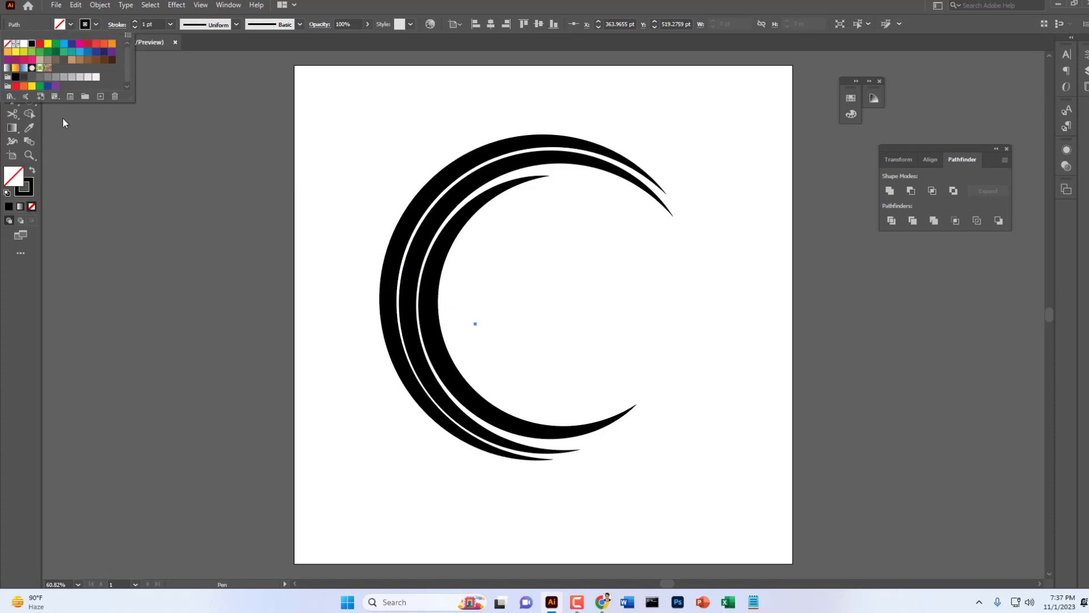
pyautogui.click(326, 193)
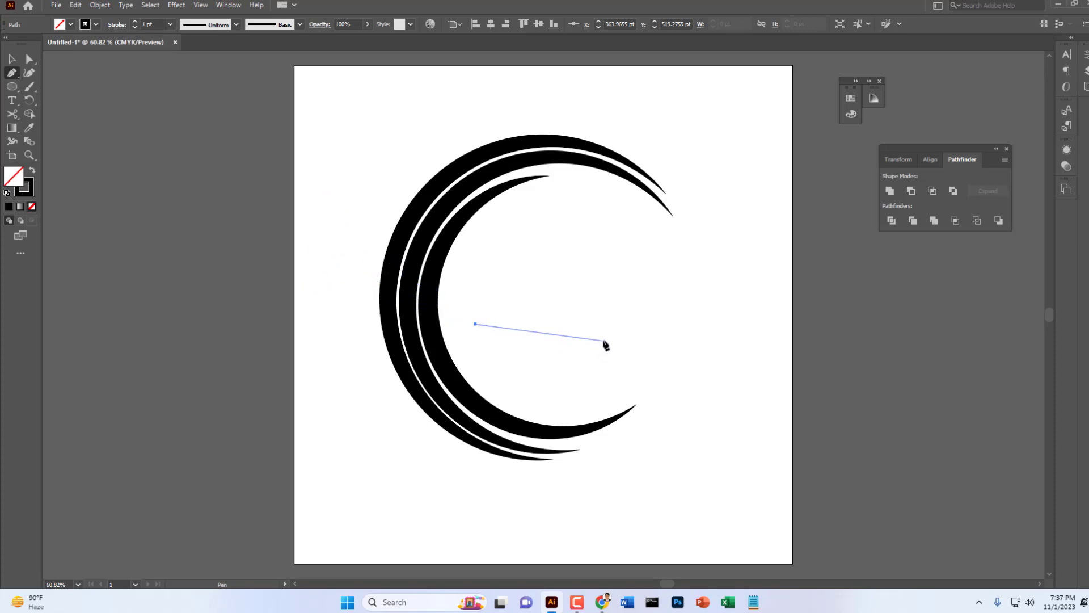
# - Continue the path rightward through two smooth anchors as a shallow wave about 487 pt wide and 69 pt high
pyautogui.moveTo(603, 341); pyautogui.dragTo(686, 322)
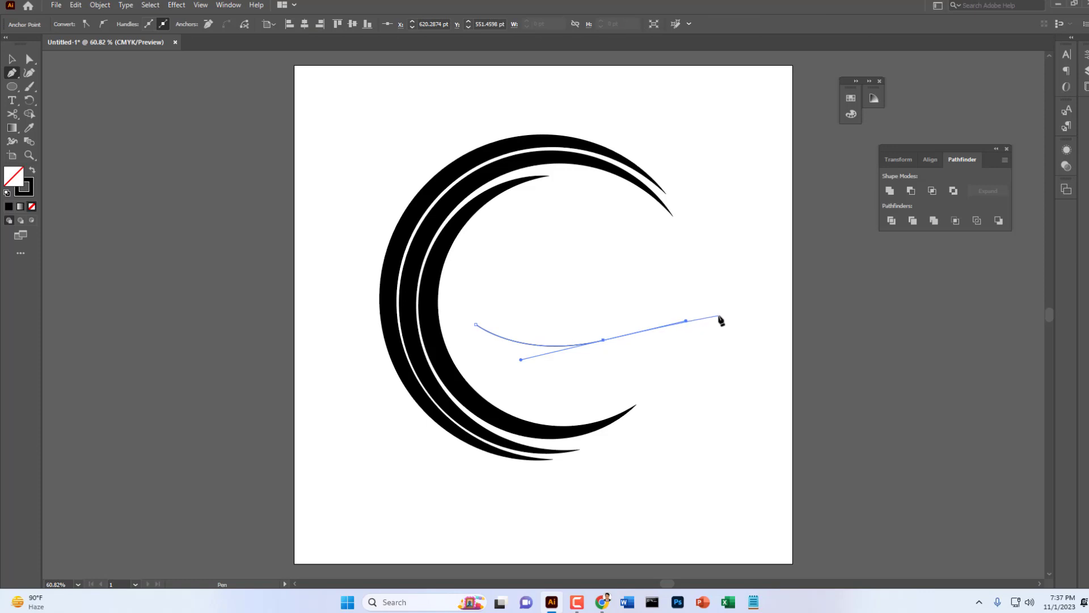
pyautogui.moveTo(719, 315); pyautogui.dragTo(757, 327)
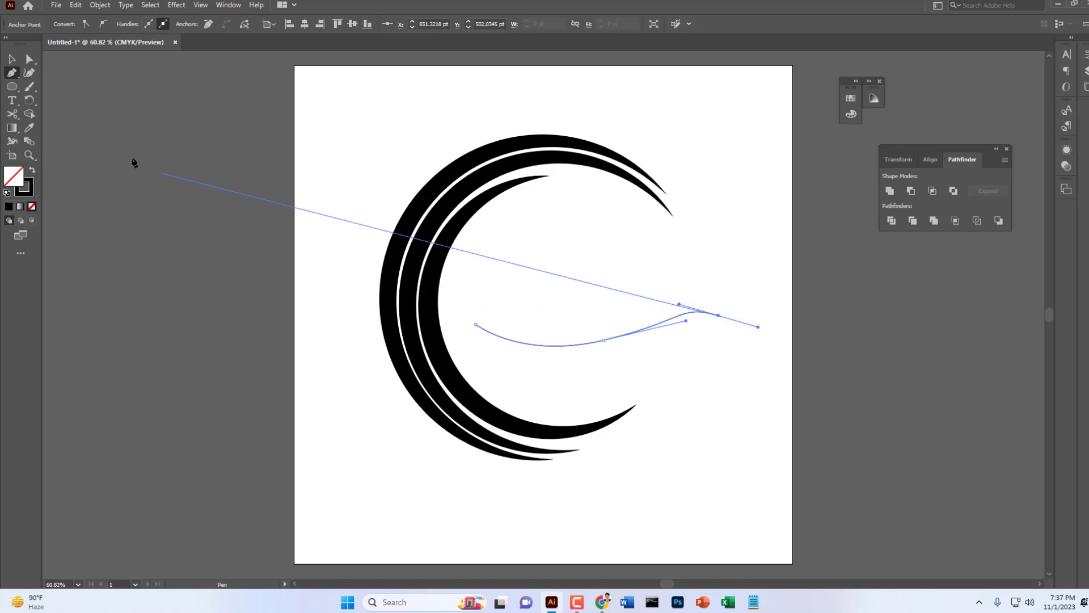
pyautogui.click(12, 58)
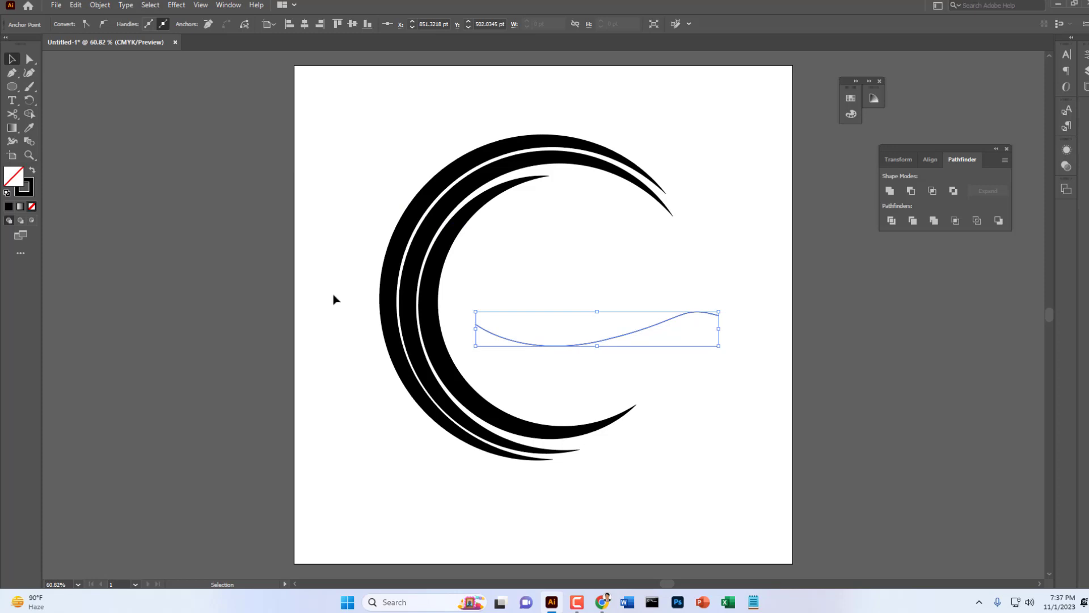
pyautogui.click(337, 179)
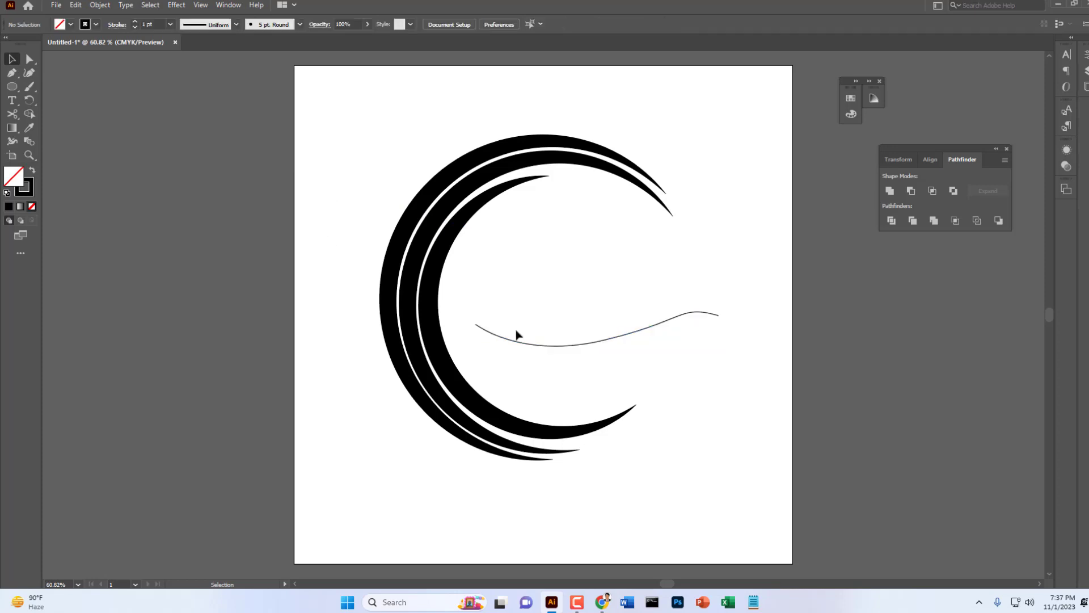
pyautogui.moveTo(524, 308); pyautogui.dragTo(568, 350)
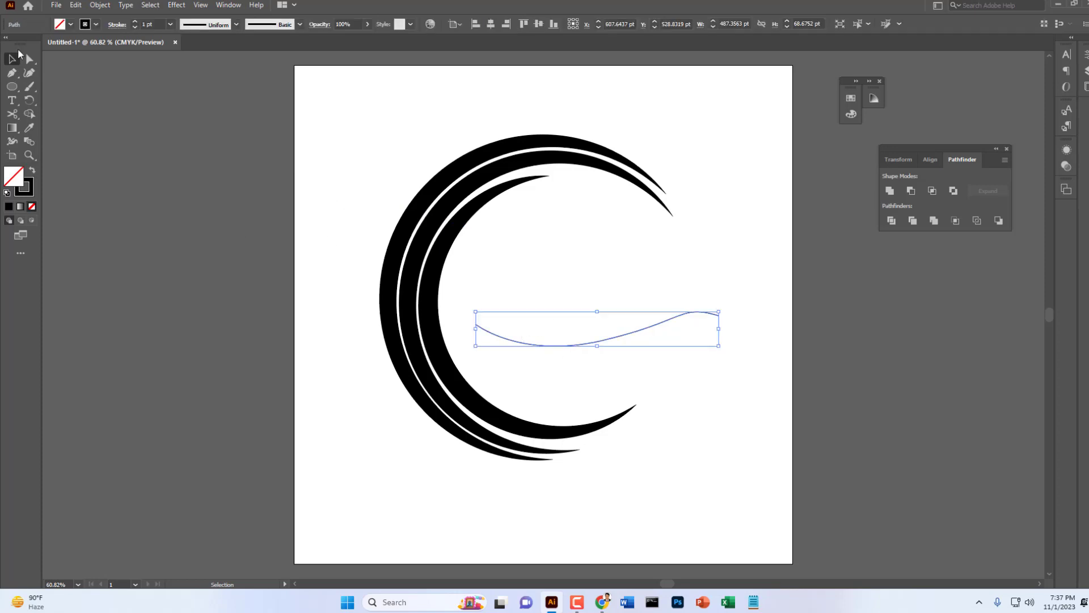
# - Extend the wave path from its left end with a deeper lower curve that runs just past its right end
pyautogui.click(12, 72)
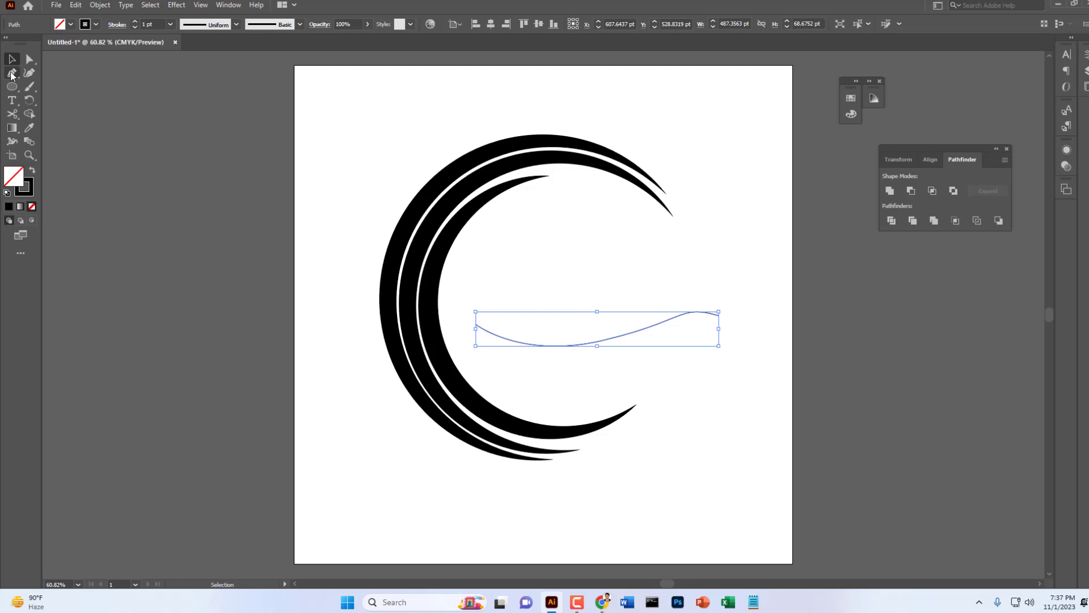
pyautogui.click(476, 323)
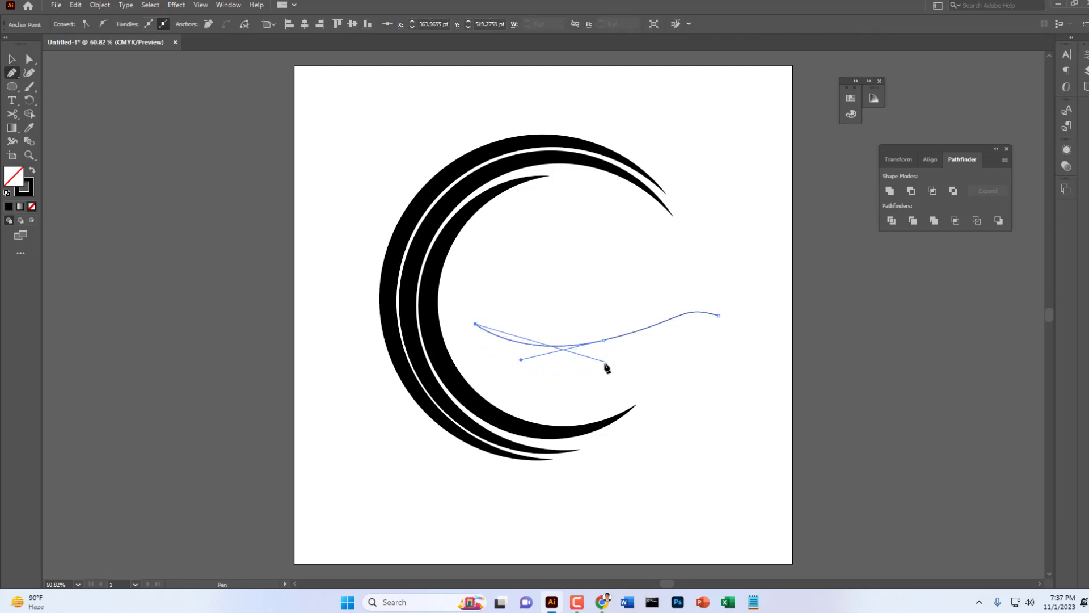
pyautogui.moveTo(596, 365); pyautogui.dragTo(670, 355)
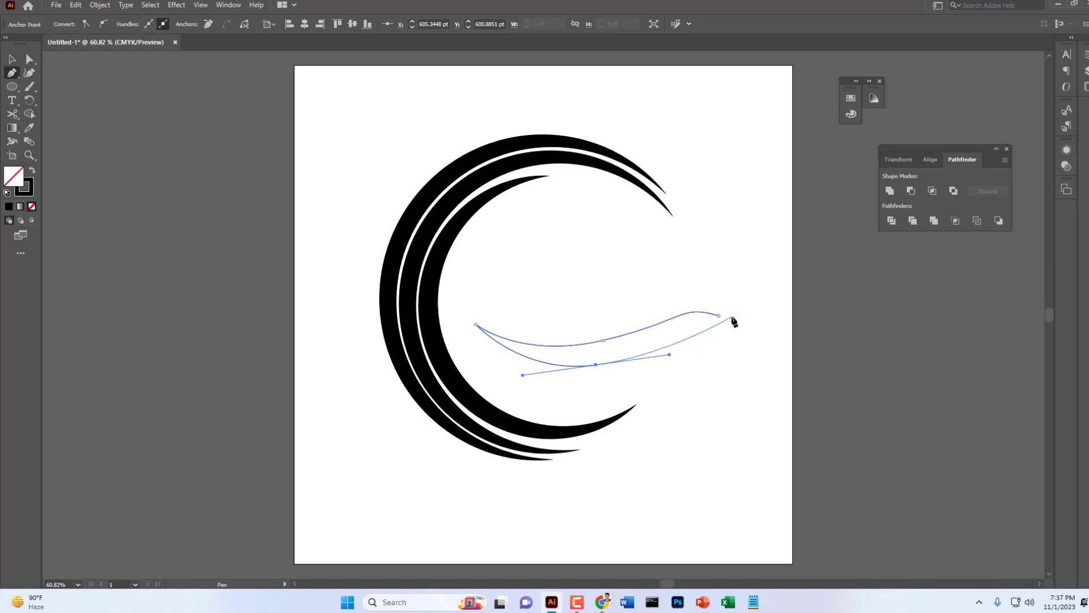
pyautogui.moveTo(740, 311); pyautogui.dragTo(780, 309)
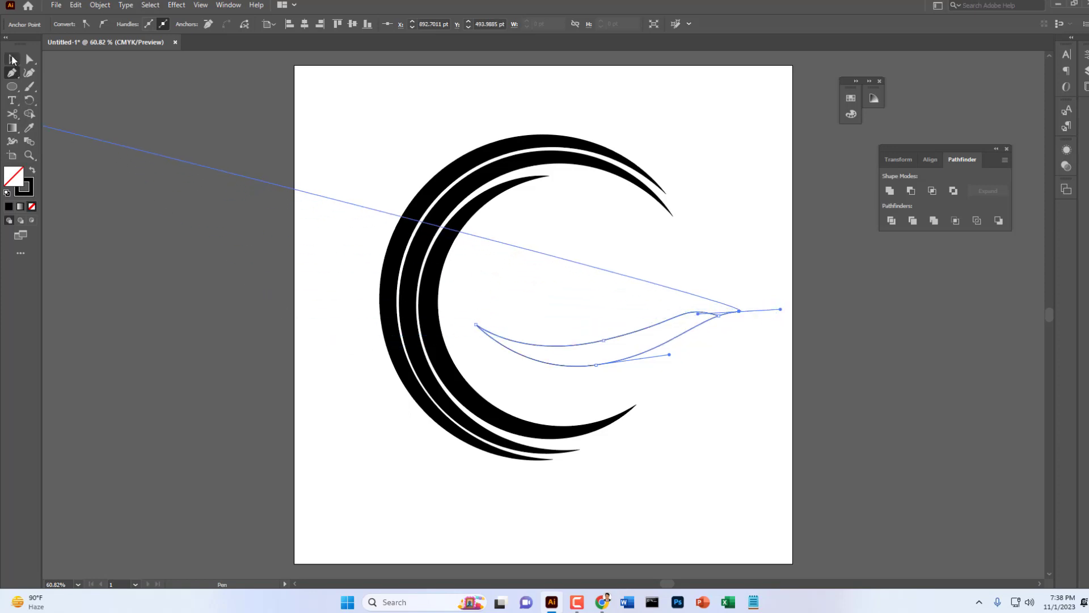
pyautogui.click(13, 59)
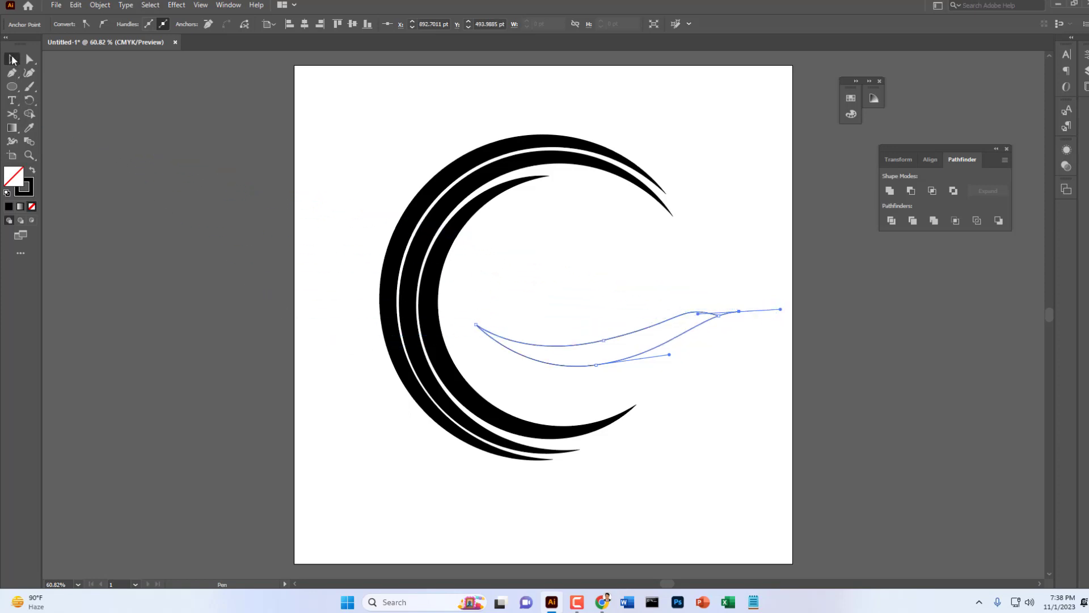
# - Try to split the wave-shaped path with the Pathfinder Divide operation
pyautogui.click(889, 221)
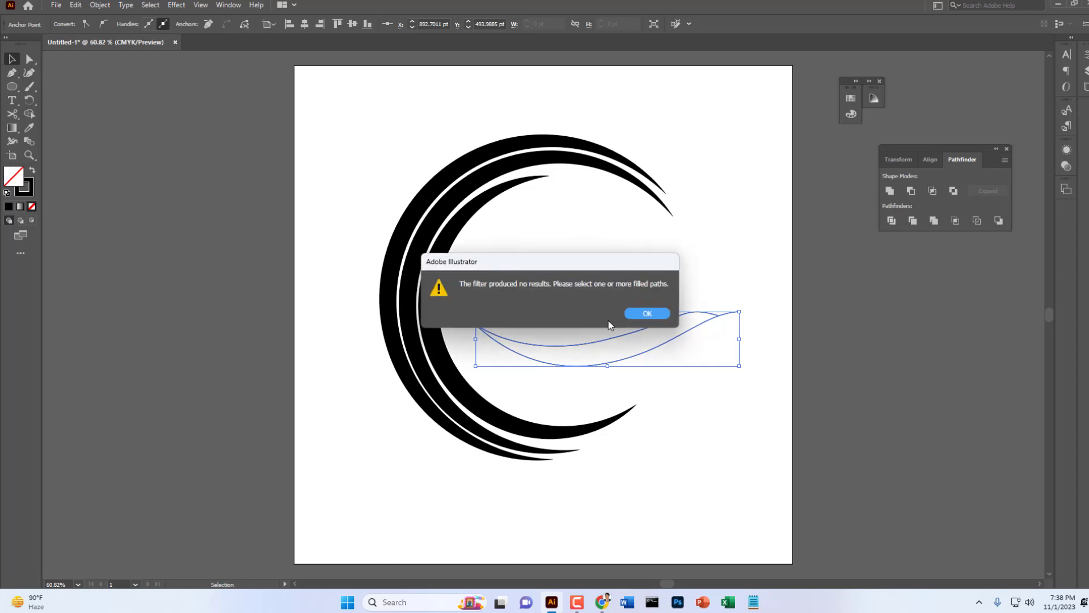
pyautogui.click(646, 315)
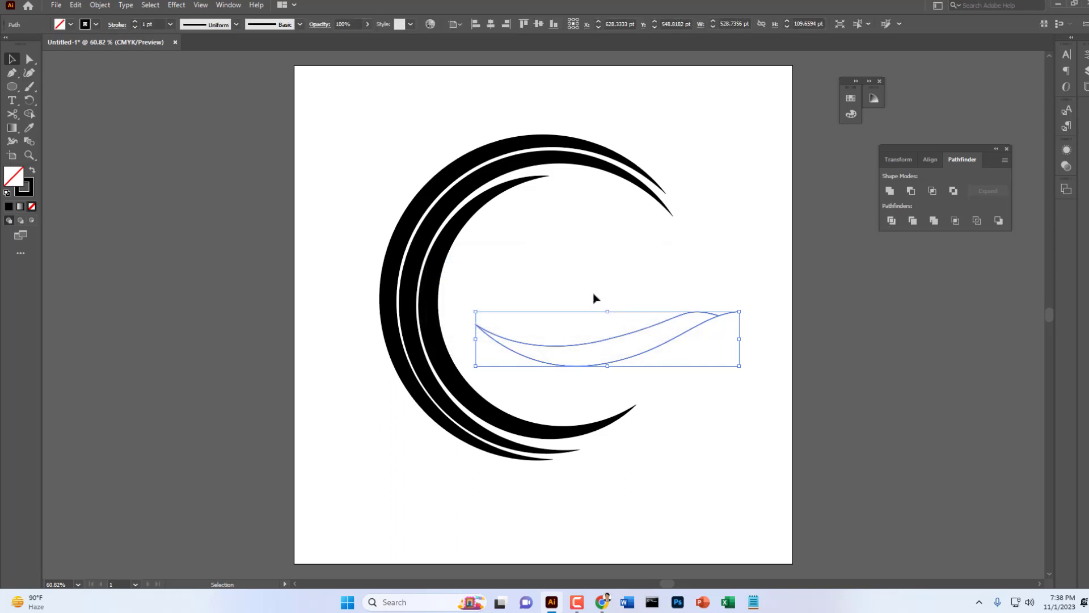
pyautogui.click(892, 221)
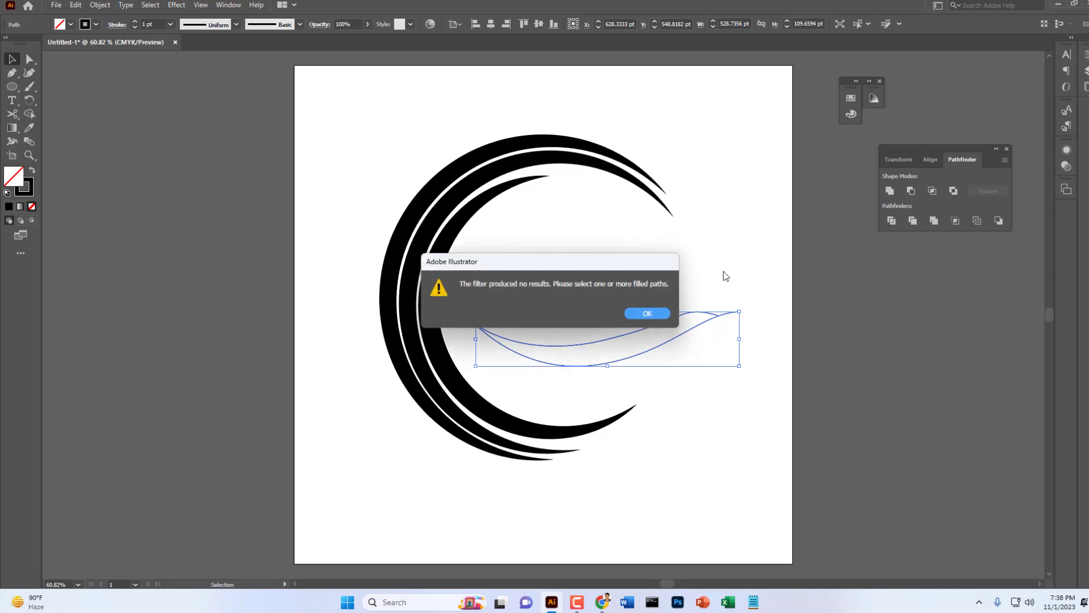
pyautogui.click(648, 314)
pyautogui.moveTo(634, 295); pyautogui.dragTo(675, 371)
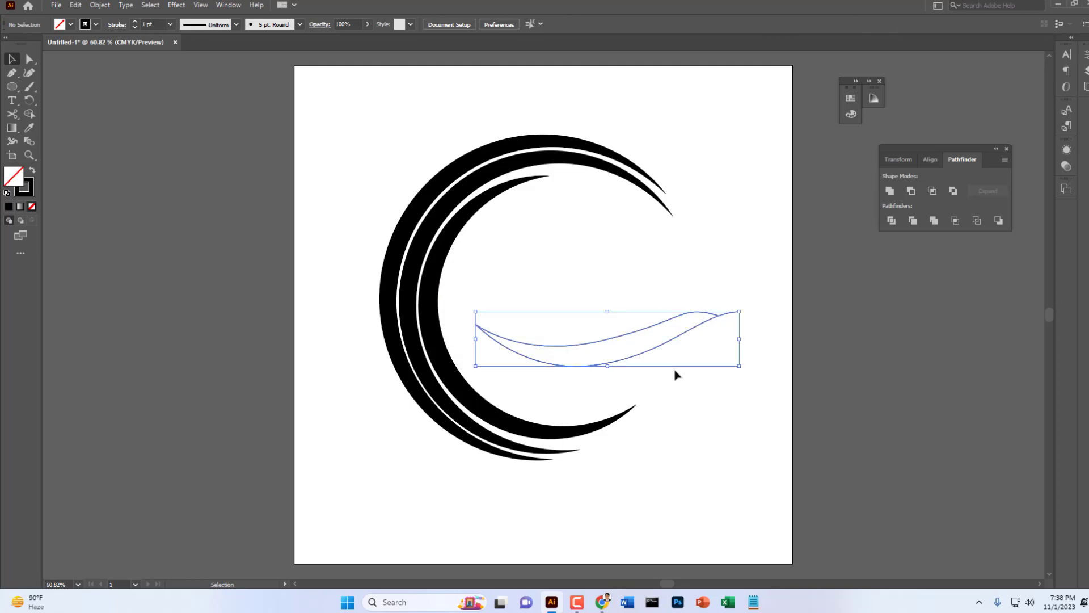
pyautogui.click(28, 114)
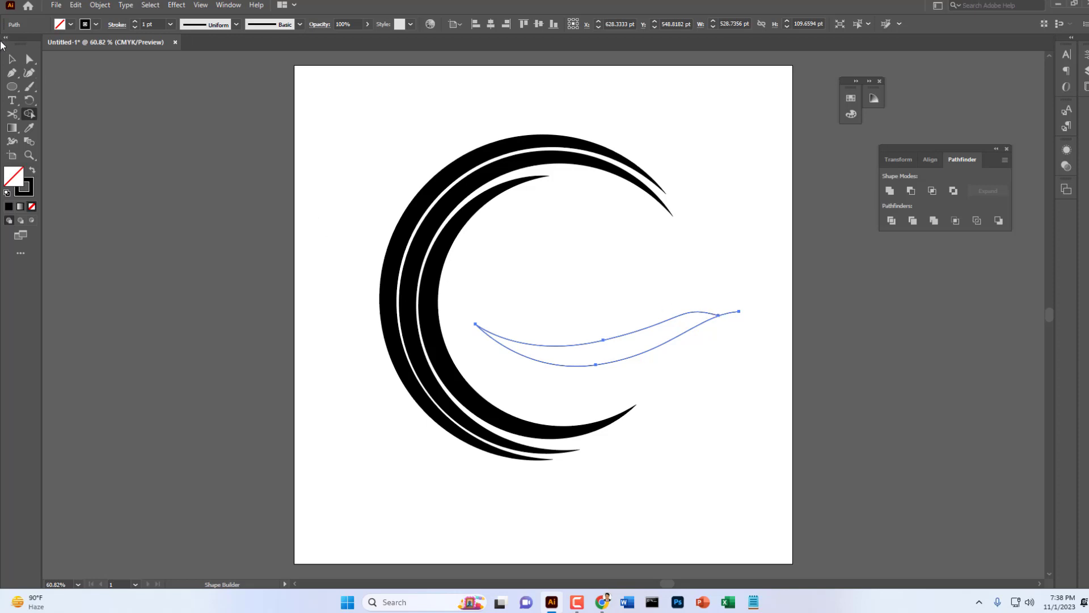
pyautogui.click(11, 60)
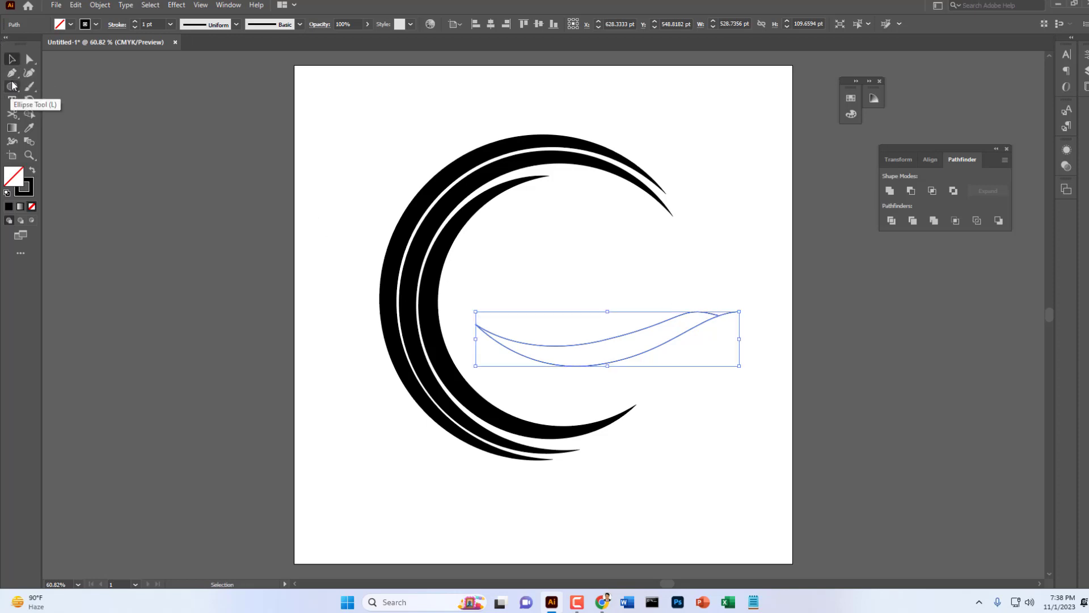
# - Draw a line segment about 28 pt high across the point where the wave's curves meet near its right tip, and select the wave with it
pyautogui.click(11, 87)
pyautogui.click(63, 140)
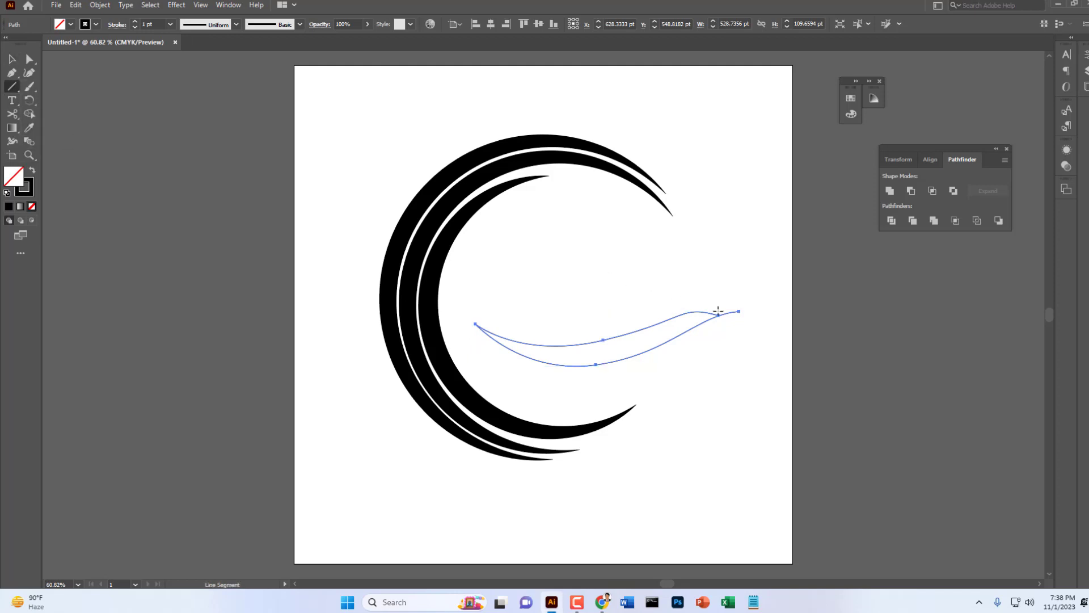
pyautogui.moveTo(719, 310); pyautogui.dragTo(722, 324)
pyautogui.press('v')
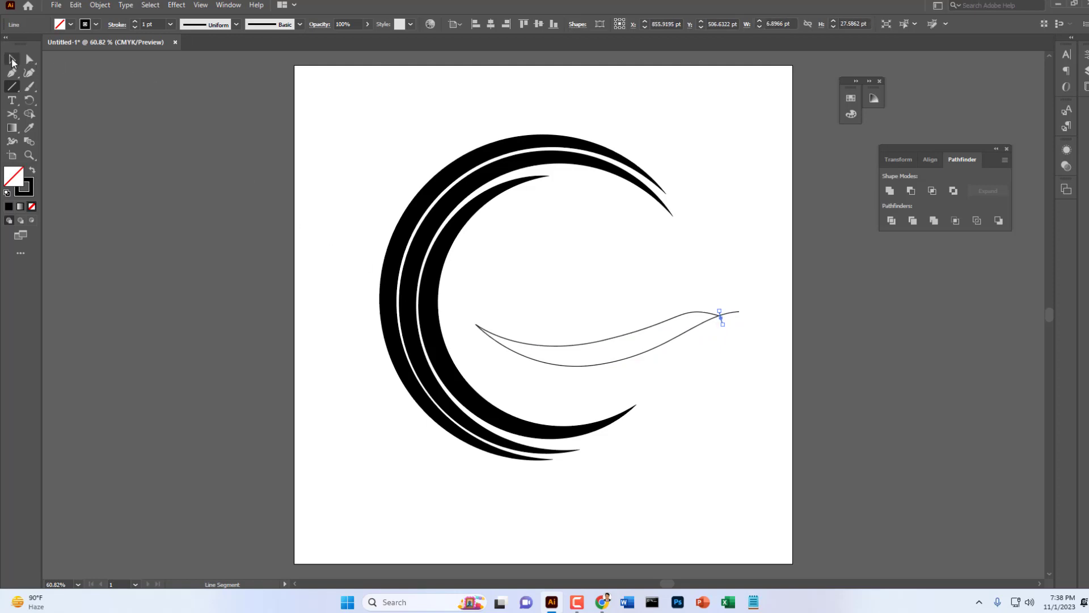
pyautogui.moveTo(550, 280); pyautogui.dragTo(697, 376)
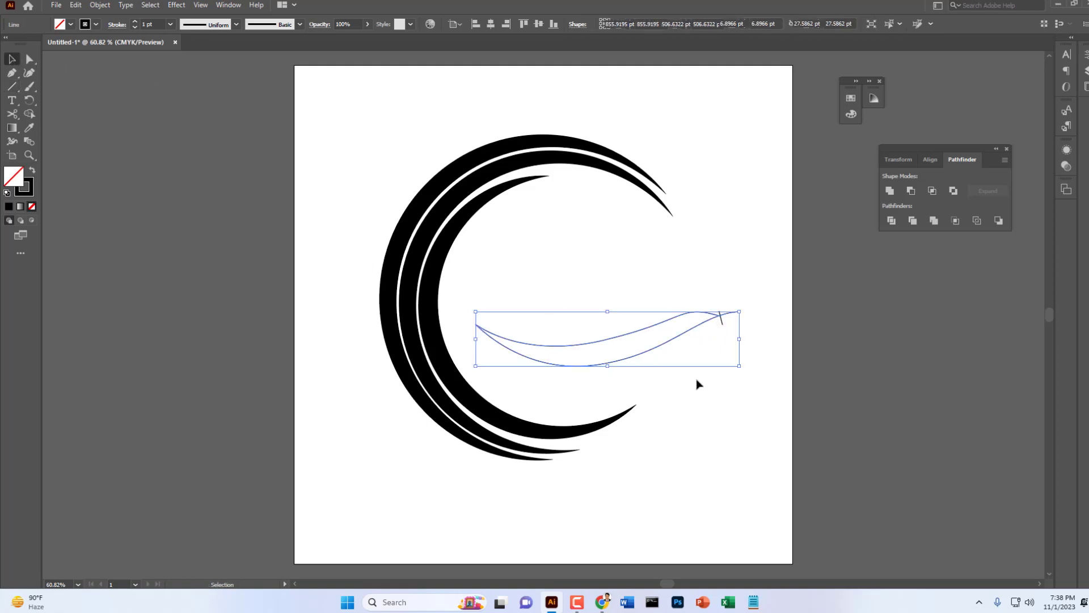
# - Try to divide the wave path along the short line crossing its right tip using Pathfinder Divide
pyautogui.click(892, 221)
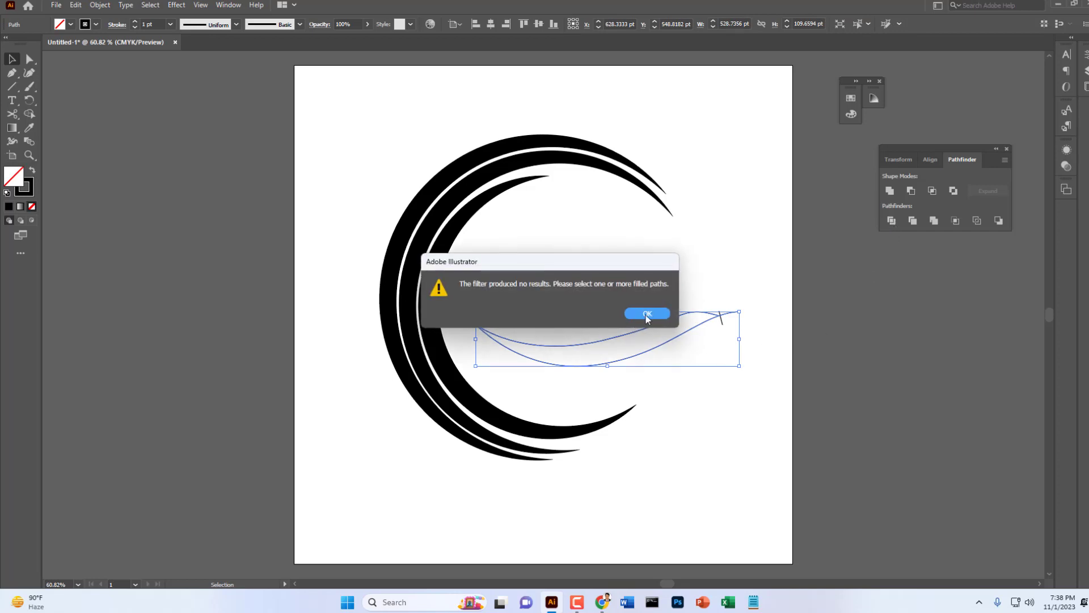
pyautogui.click(648, 315)
pyautogui.rightClick(782, 335)
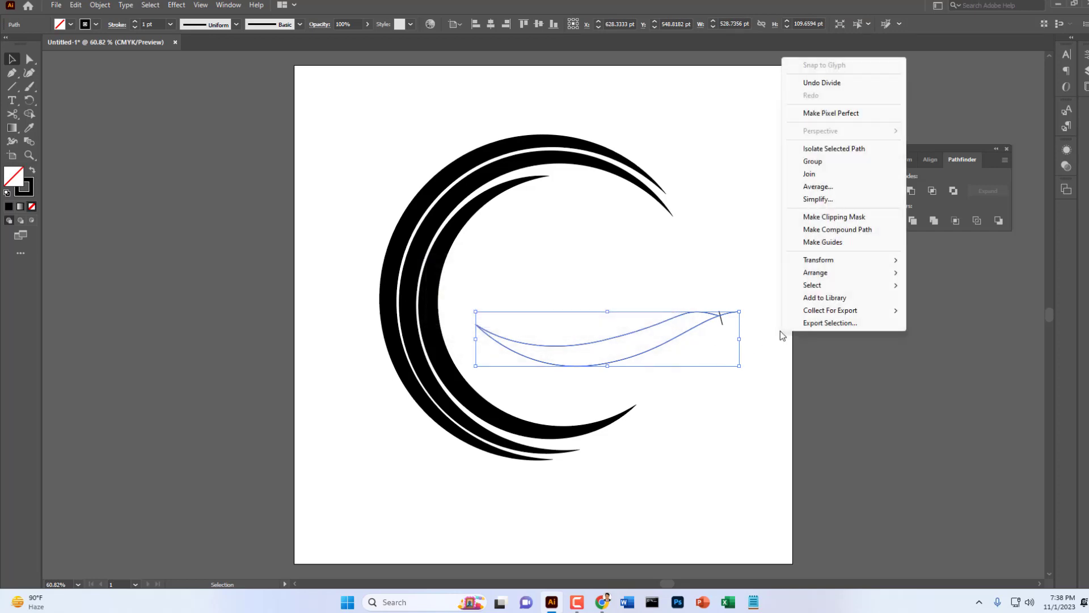
pyautogui.click(749, 272)
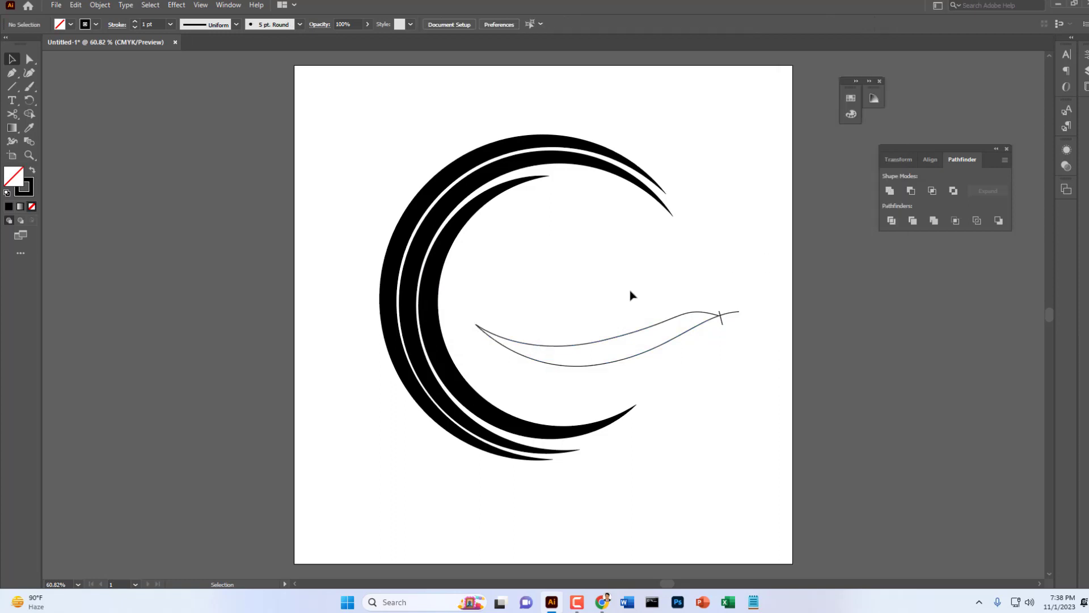
# - Reselect the wave path and retry the Pathfinder Divide operation on it
pyautogui.moveTo(631, 295); pyautogui.dragTo(724, 356)
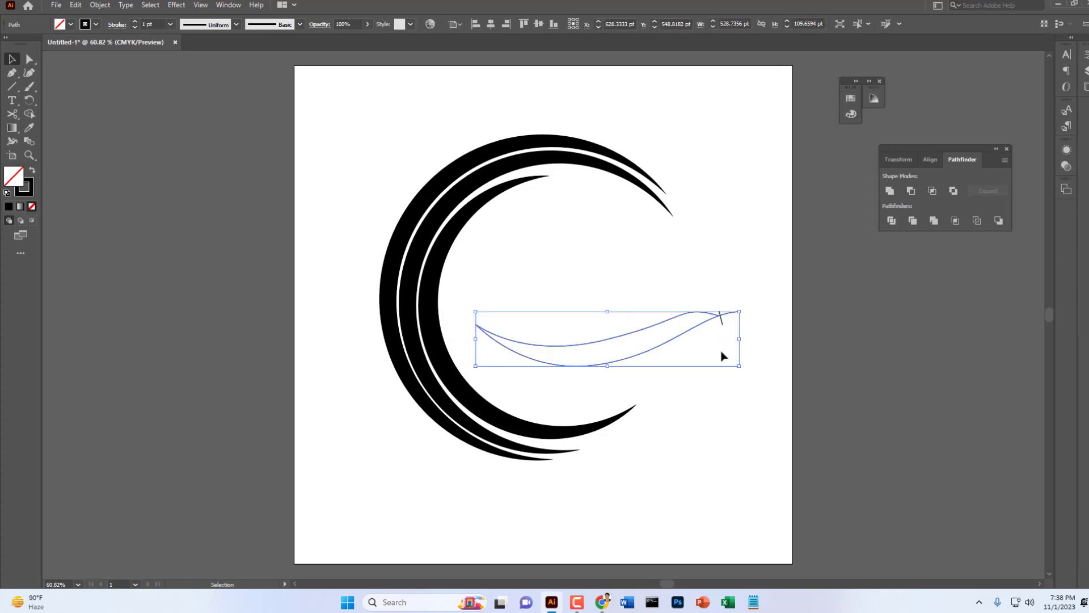
pyautogui.click(890, 223)
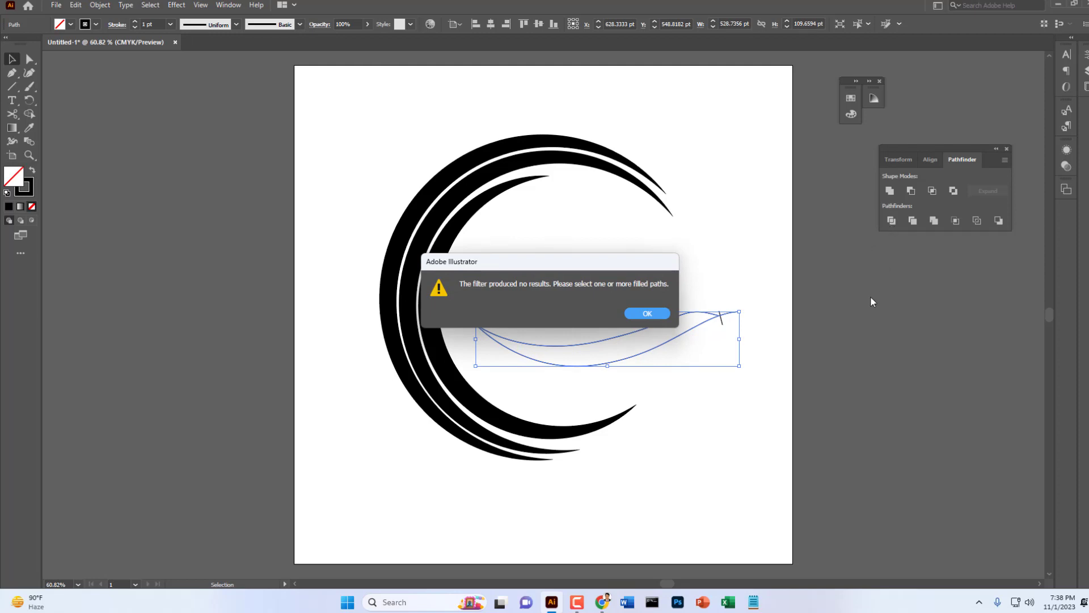
pyautogui.click(647, 314)
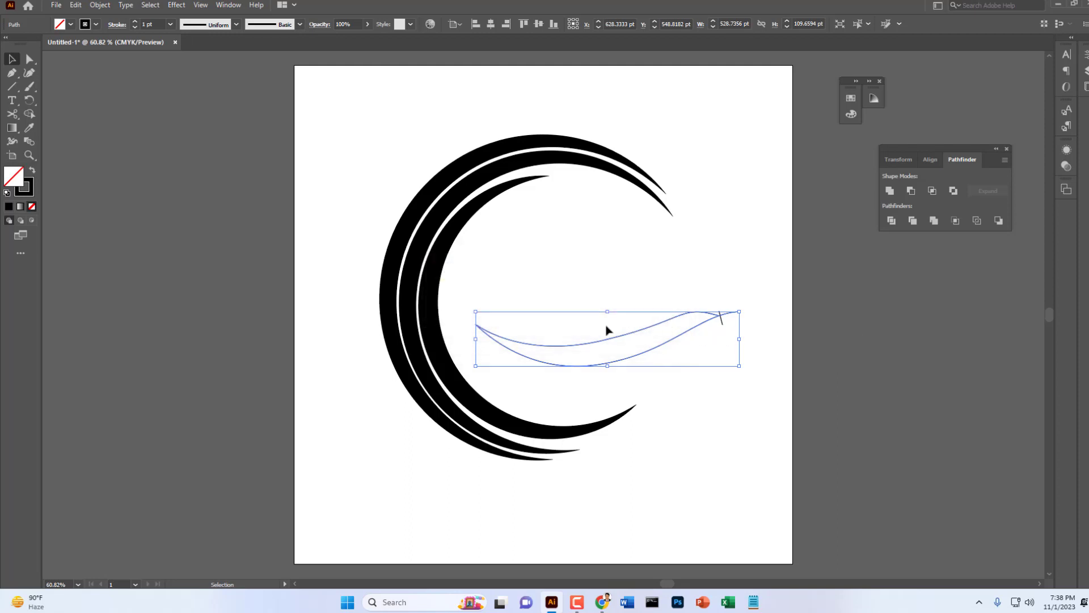
pyautogui.click(596, 294)
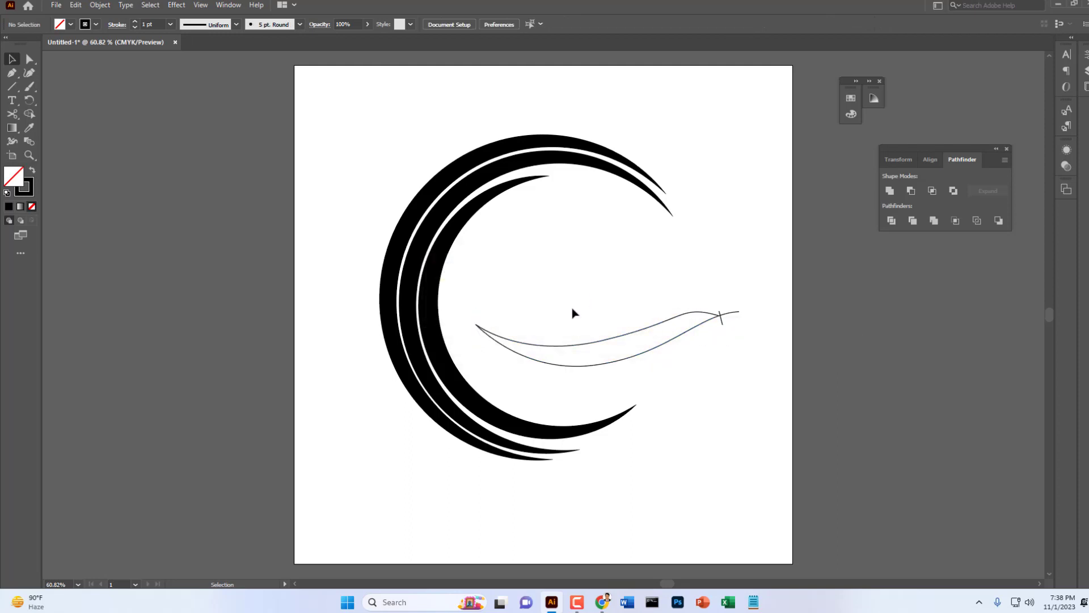
pyautogui.moveTo(572, 311); pyautogui.dragTo(661, 372)
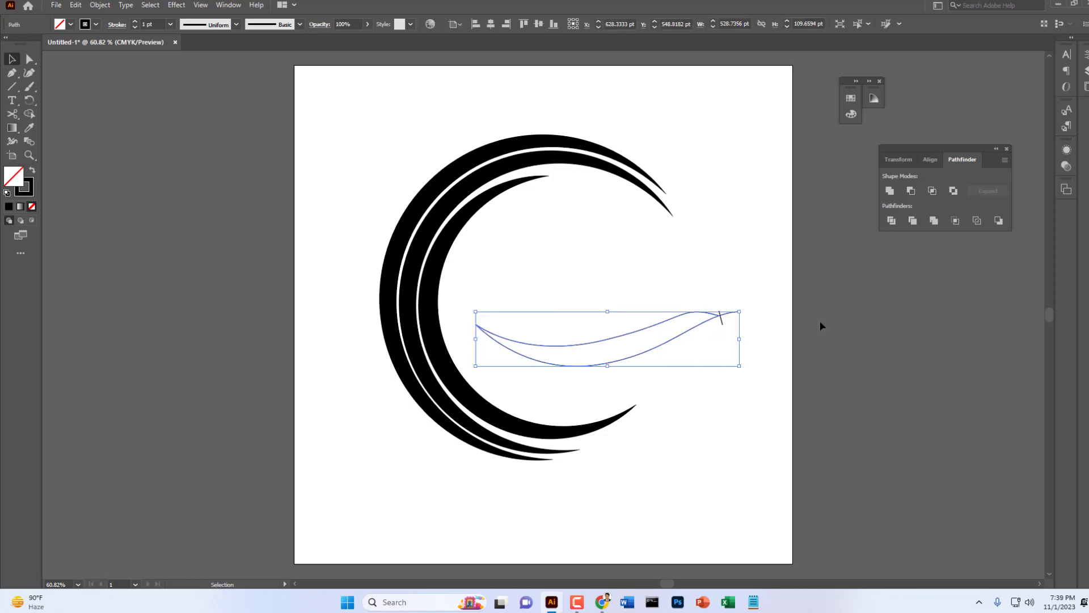
pyautogui.click(890, 220)
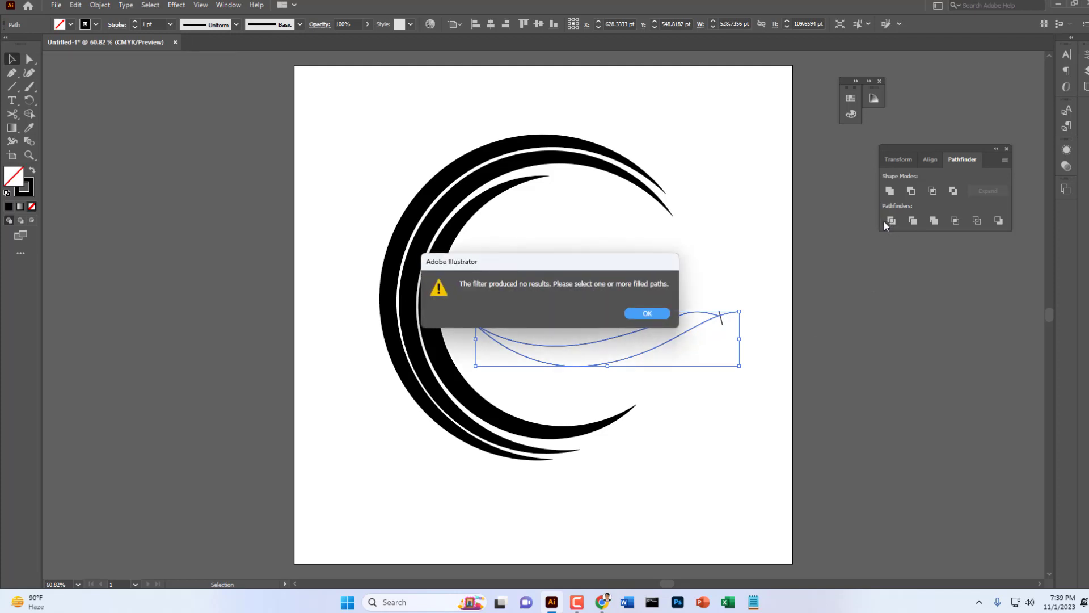
pyautogui.click(645, 319)
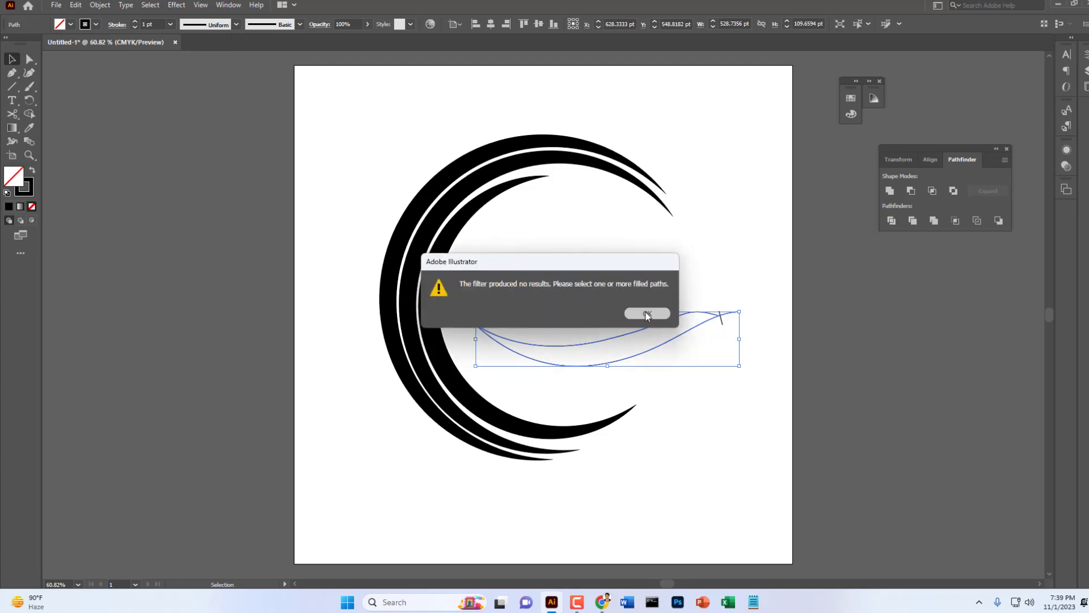
pyautogui.rightClick(690, 404)
pyautogui.click(681, 433)
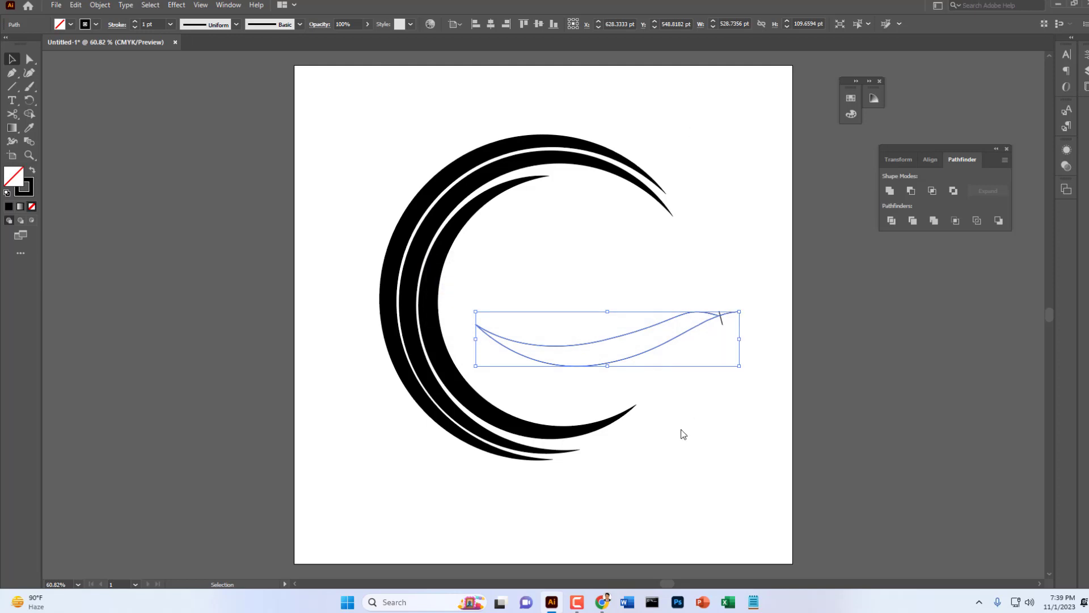
pyautogui.click(681, 428)
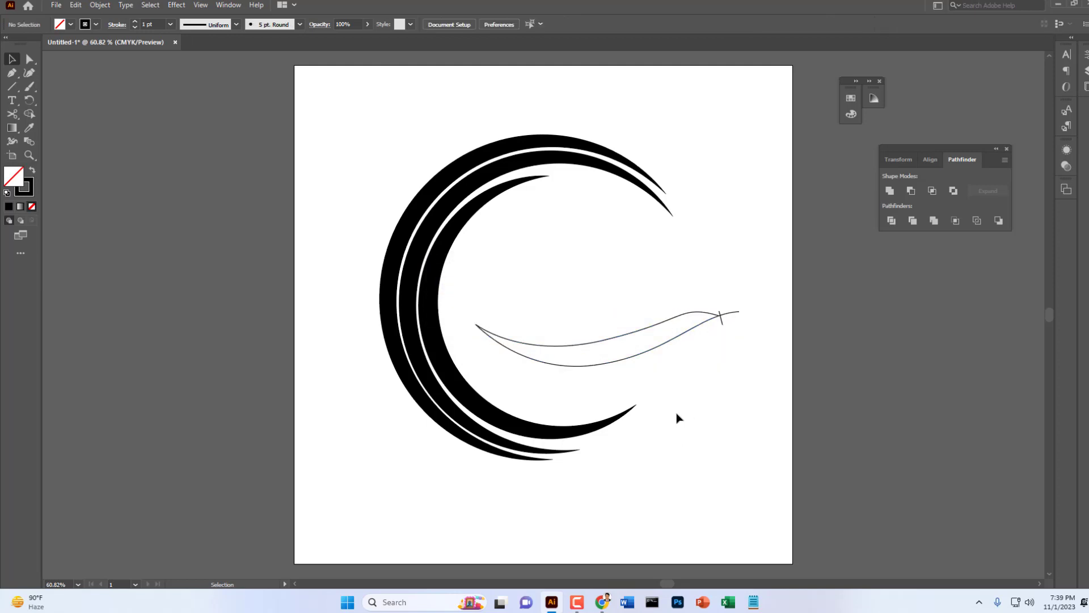
# - Trim the wave's overhanging right end with Pathfinder Minus Front and delete the short crossing line
pyautogui.moveTo(566, 313); pyautogui.dragTo(686, 383)
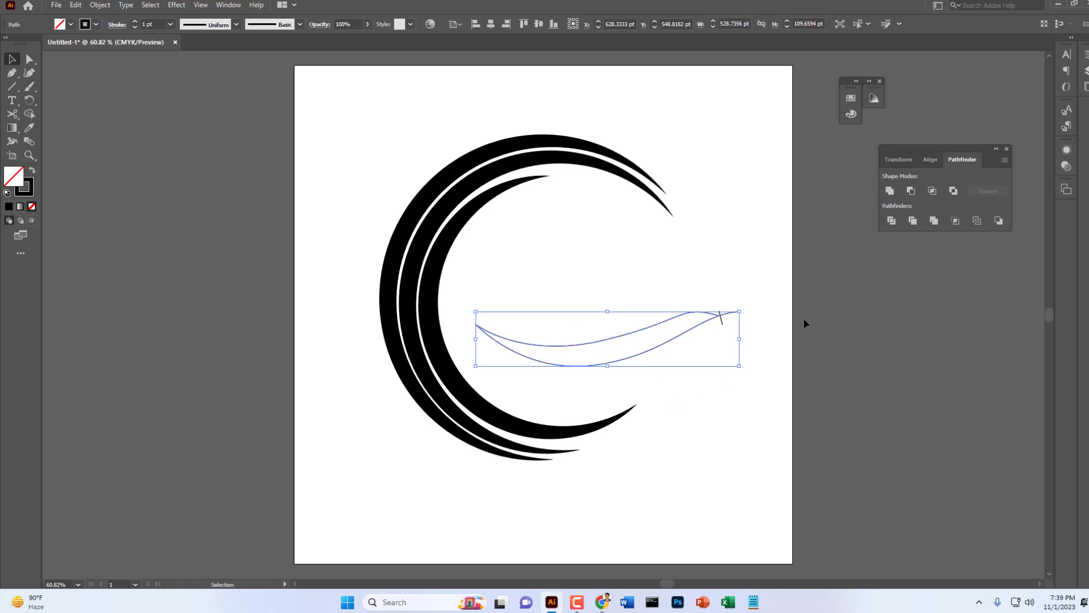
pyautogui.click(913, 192)
pyautogui.click(752, 423)
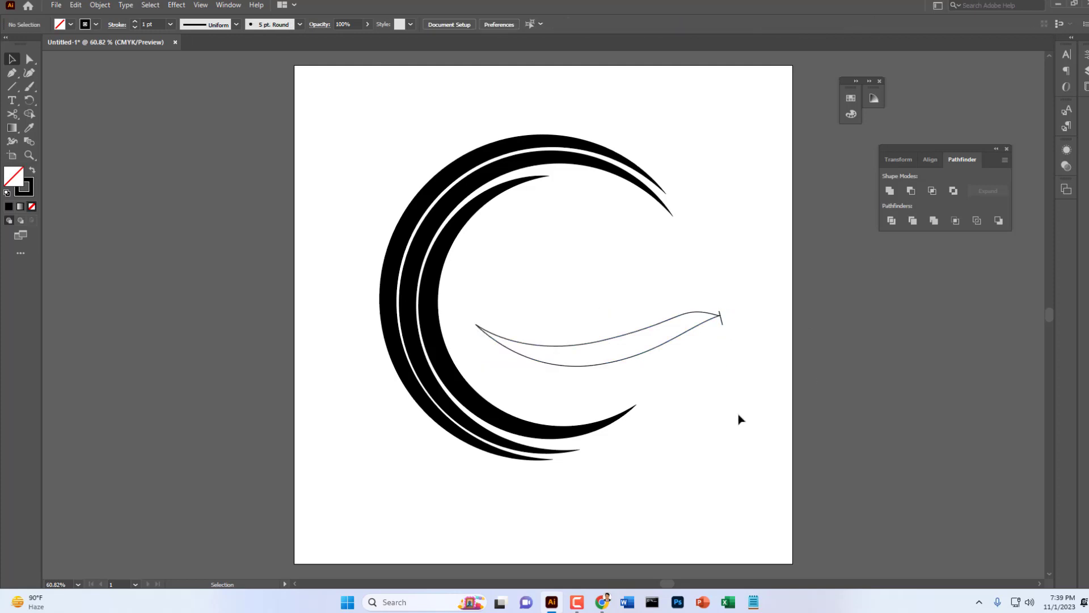
pyautogui.click(722, 322)
pyautogui.press('Delete')
# - Fill the trimmed wave shape with light blue and set its stroke to none
pyautogui.moveTo(514, 297); pyautogui.dragTo(618, 382)
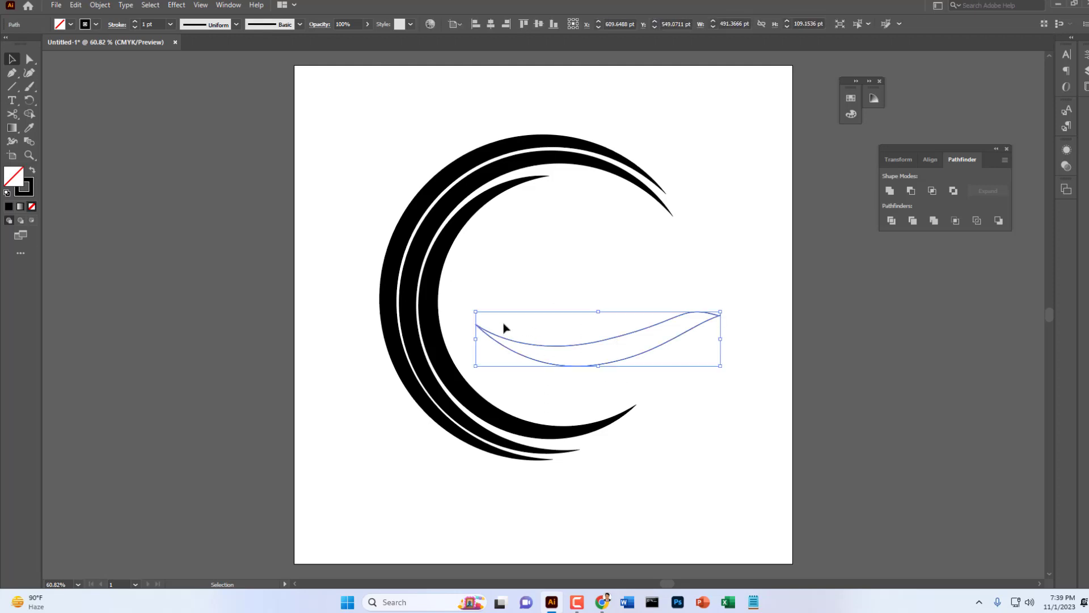
pyautogui.click(93, 25)
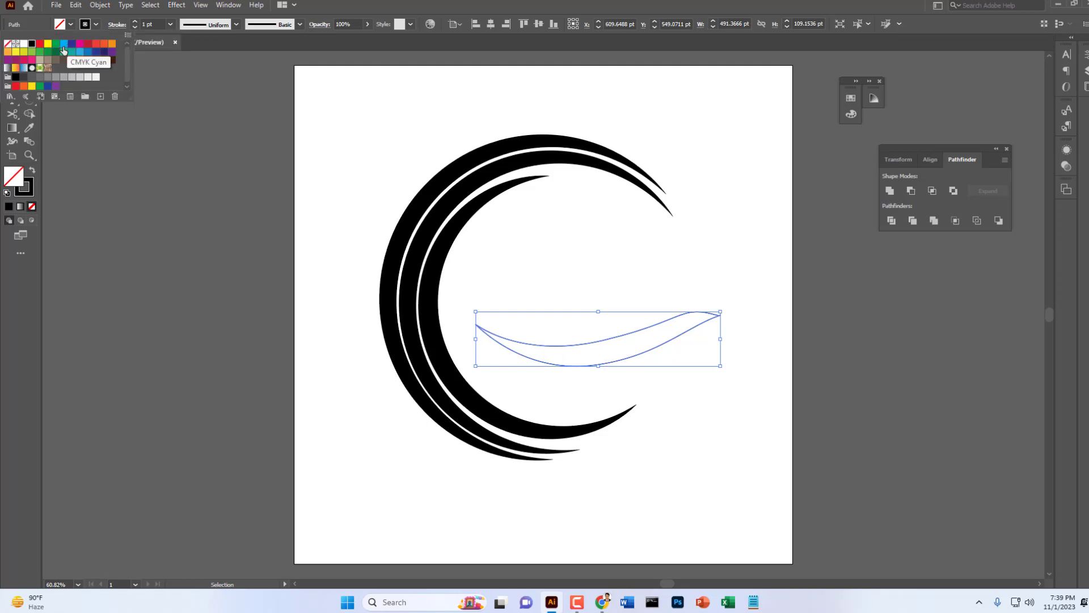
pyautogui.click(80, 53)
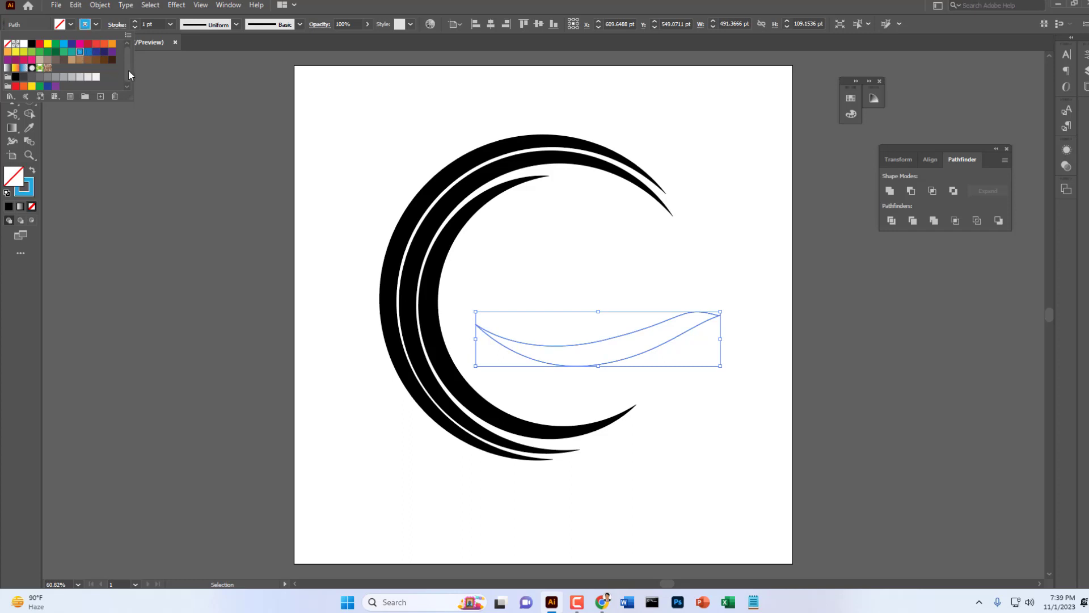
pyautogui.click(69, 24)
pyautogui.click(80, 52)
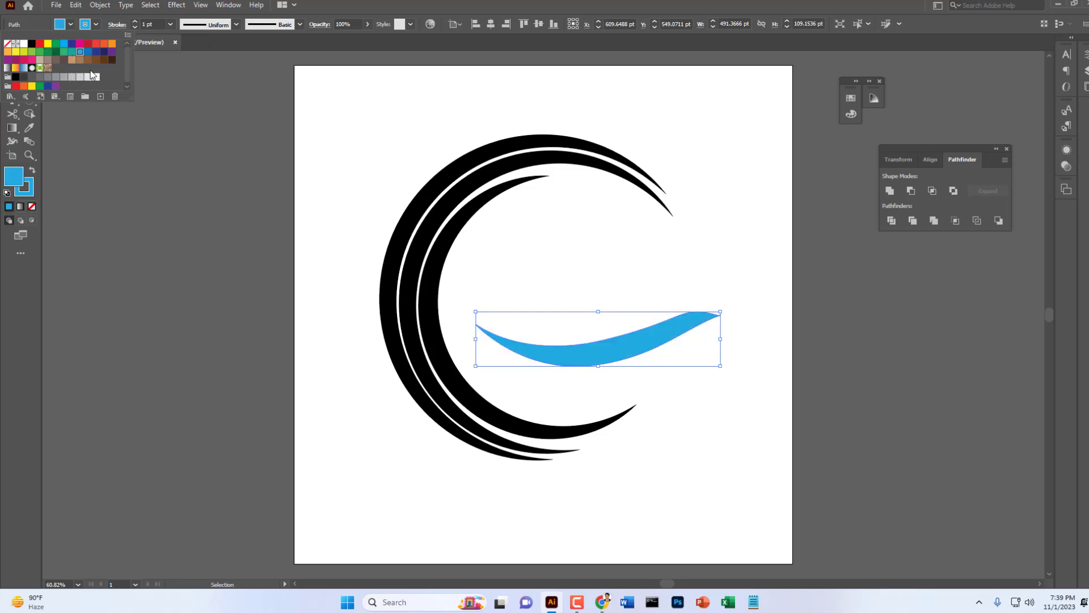
pyautogui.click(132, 134)
pyautogui.click(97, 25)
pyautogui.click(8, 45)
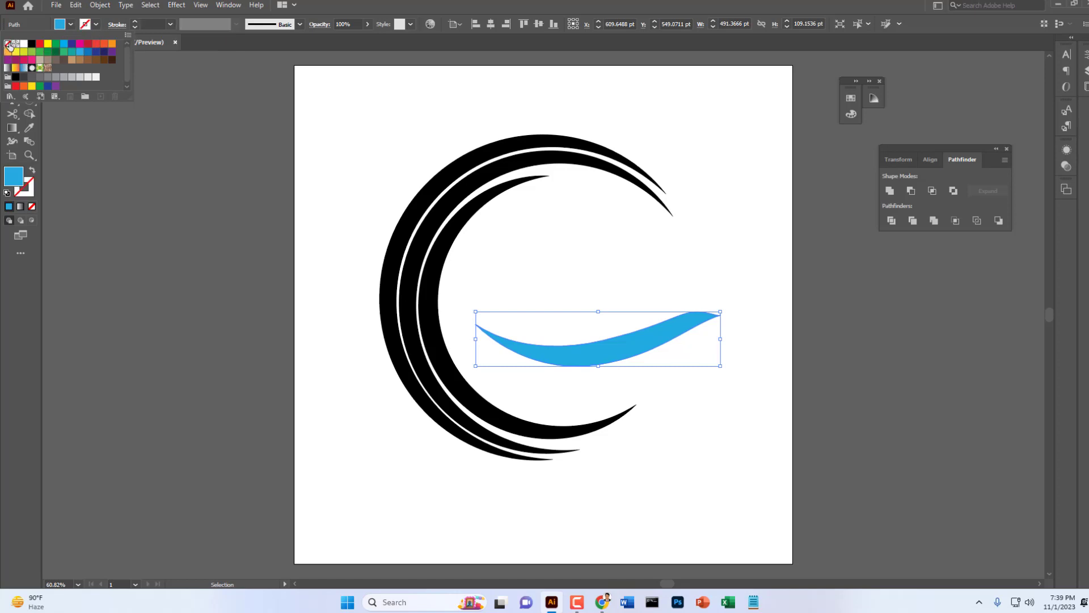
pyautogui.click(158, 176)
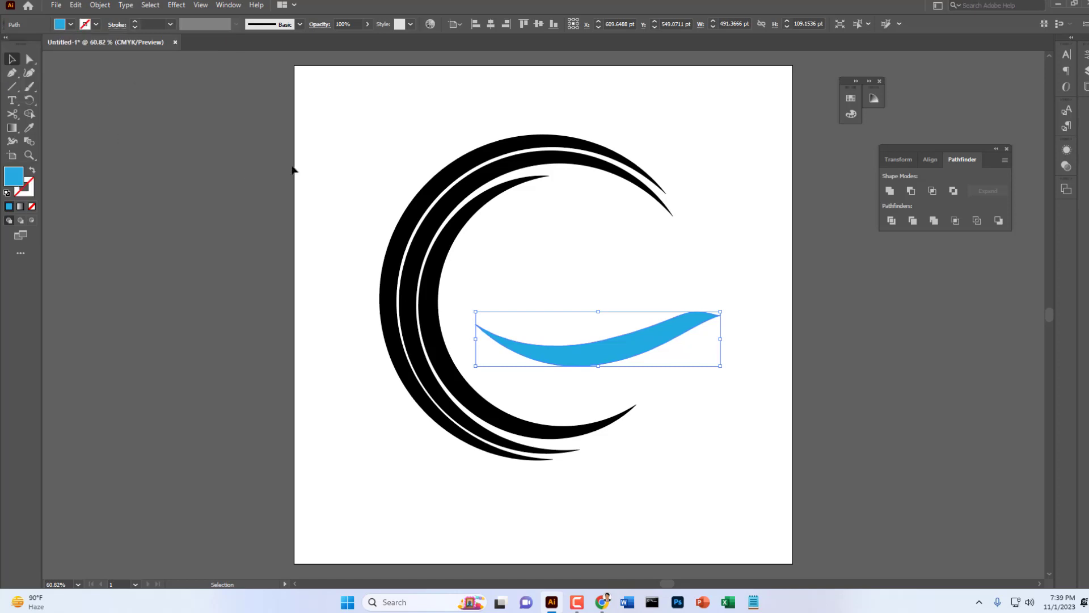
pyautogui.click(293, 169)
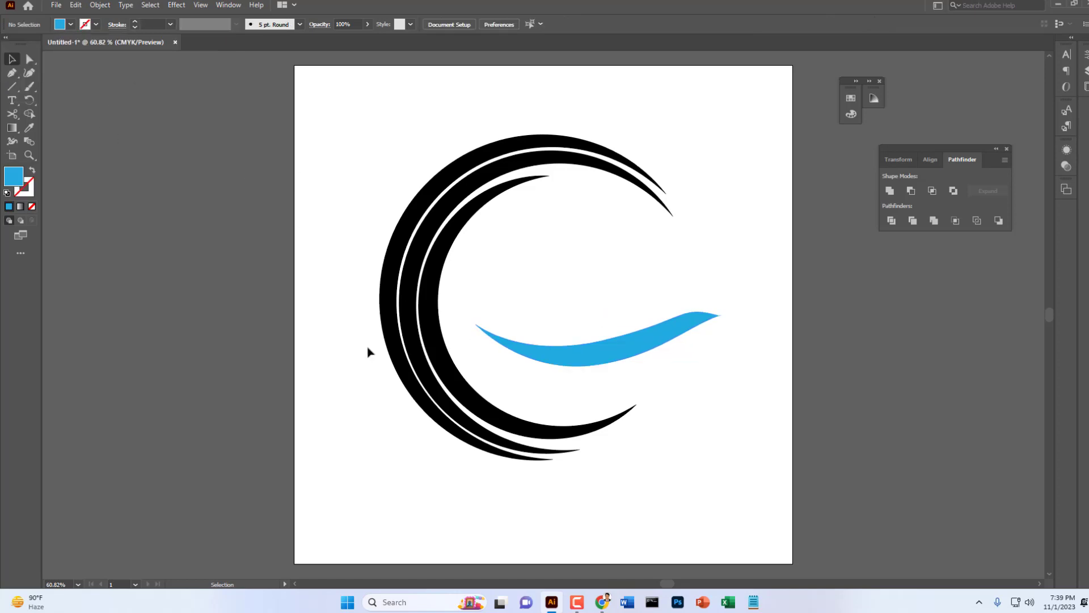
# - Adjust the blue wave's upper and lower edges to make it about 113 pt high
pyautogui.click(596, 352)
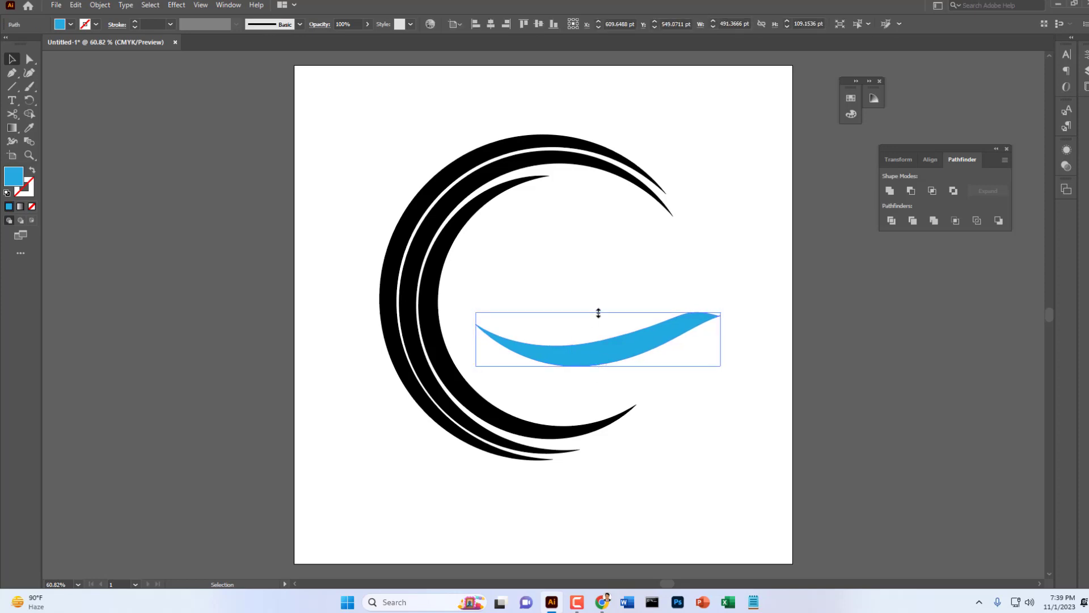
pyautogui.moveTo(598, 313)
pyautogui.mouseDown()
pyautogui.moveTo(604, 305)
pyautogui.moveTo(613, 316)
pyautogui.mouseUp()
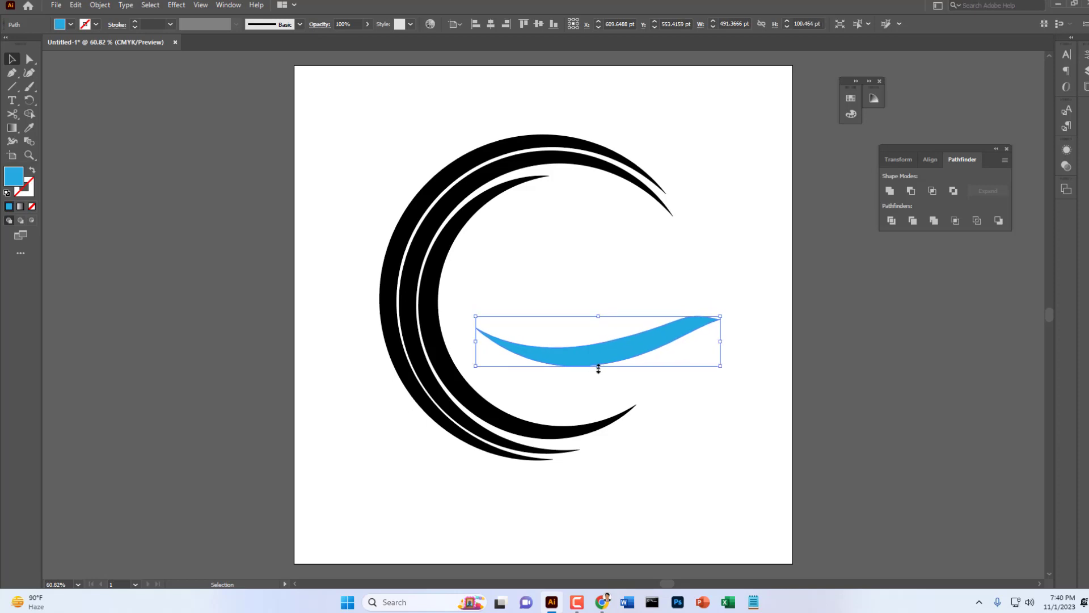
pyautogui.moveTo(599, 366); pyautogui.dragTo(598, 375)
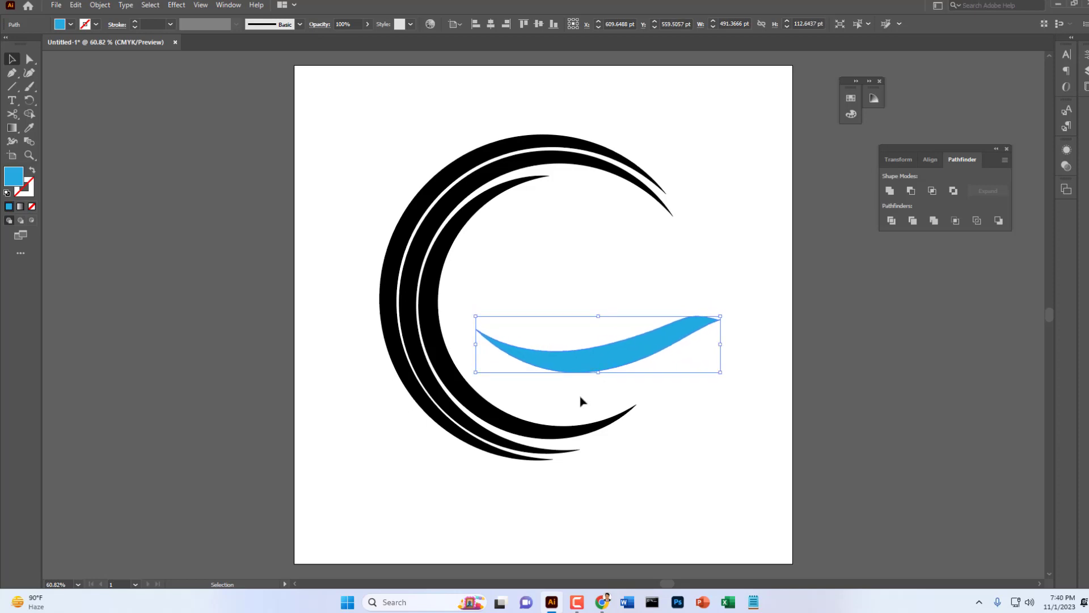
pyautogui.click(624, 293)
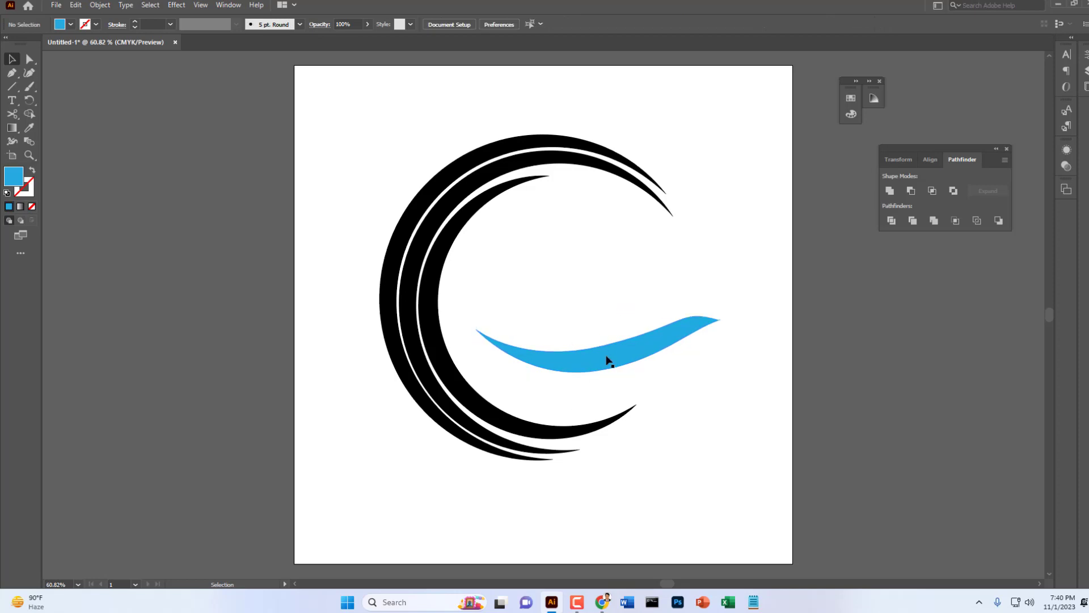
# - Duplicate the blue wave about 52 pt straight above the original and rotate the copy slightly counterclockwise
pyautogui.click(607, 358)
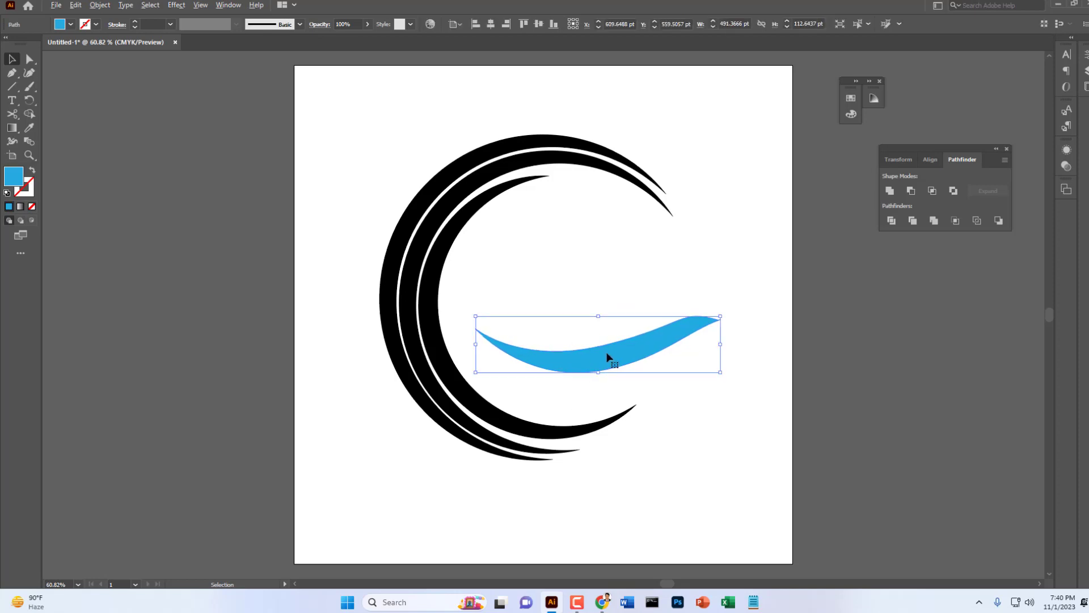
pyautogui.keyDown('shift'); pyautogui.click(599, 359); pyautogui.keyUp('shift')
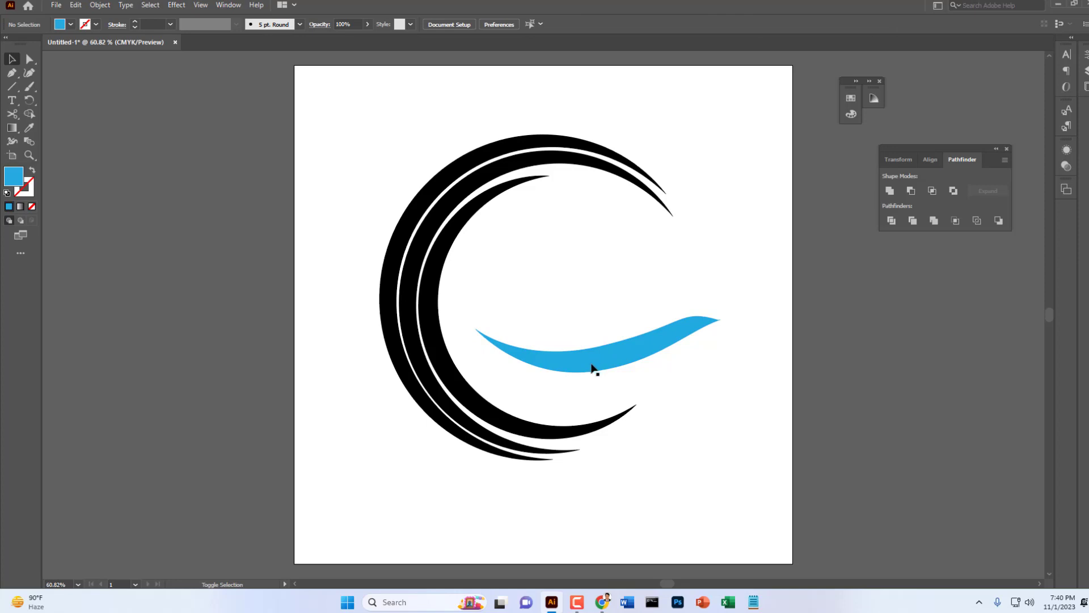
pyautogui.moveTo(592, 369); pyautogui.dragTo(594, 339)
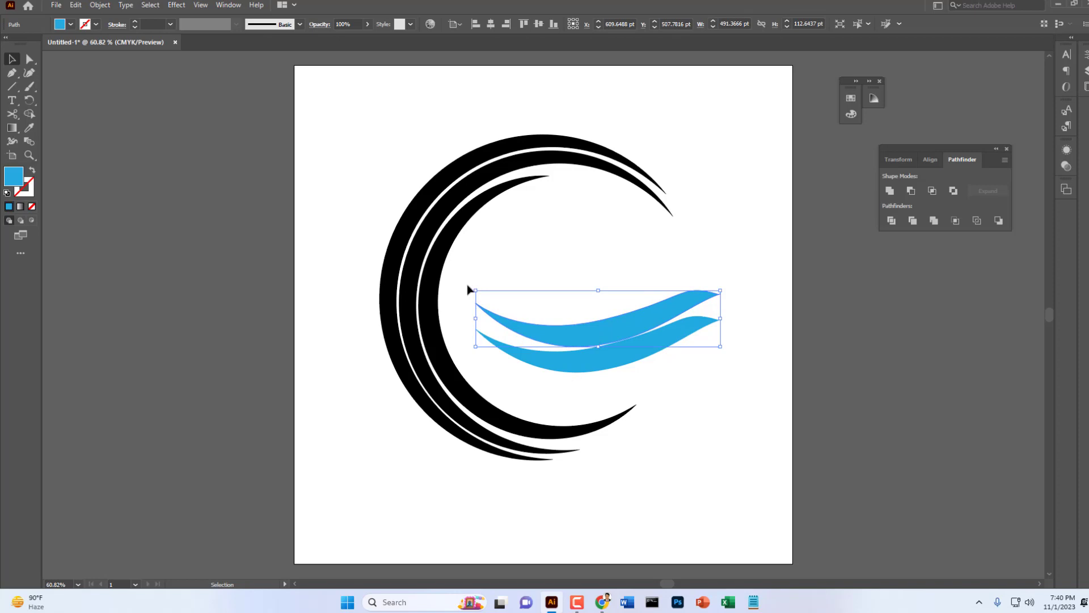
pyautogui.moveTo(471, 285); pyautogui.dragTo(469, 303)
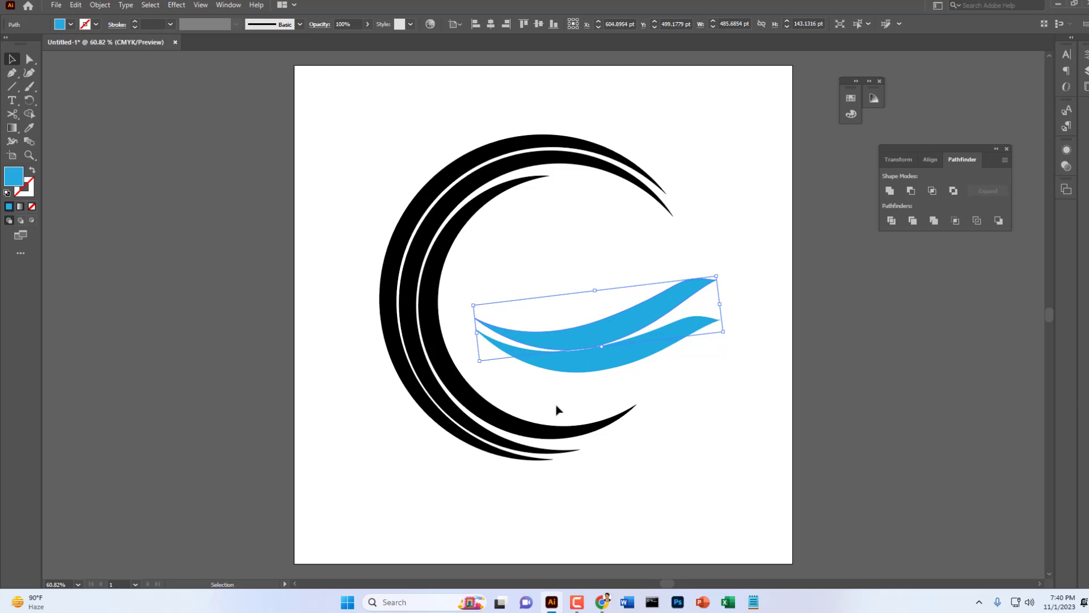
# - Widen the lower wave to the right to about 551 pt and rotate it slightly counterclockwise
pyautogui.click(584, 361)
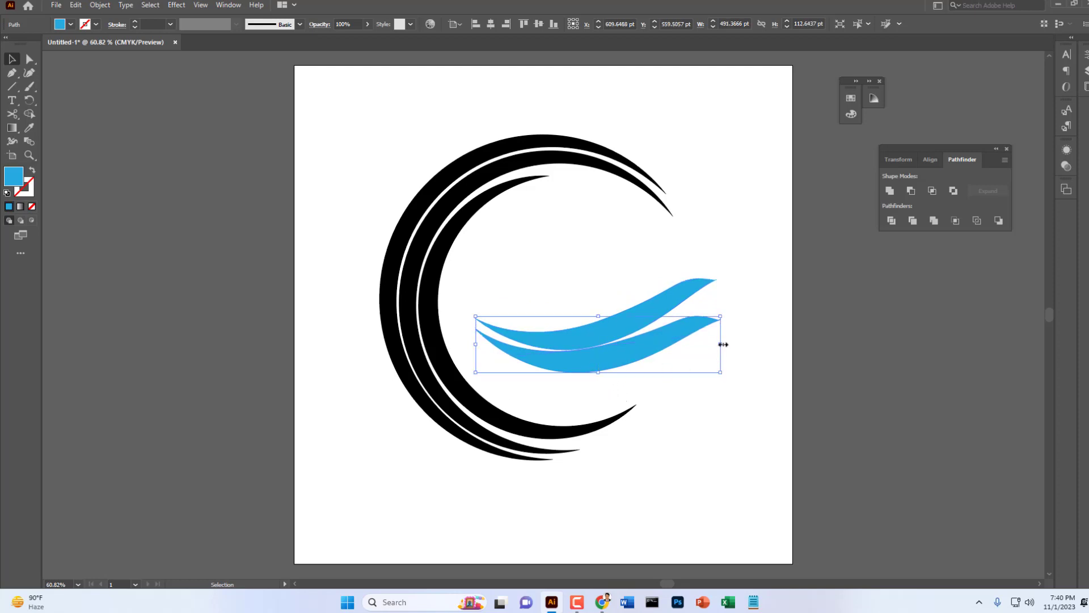
pyautogui.moveTo(723, 344); pyautogui.dragTo(751, 338)
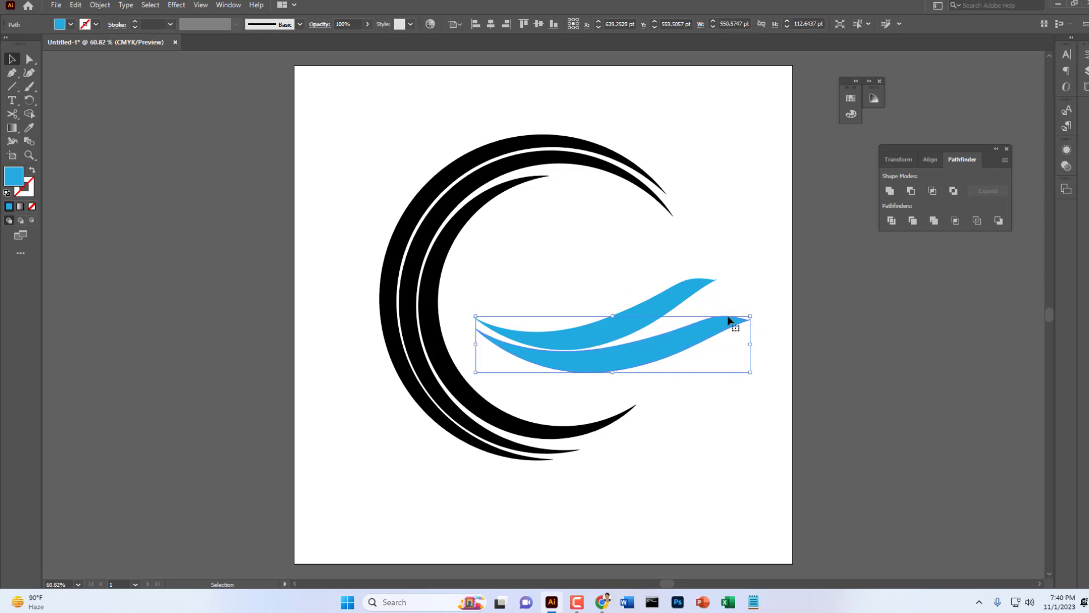
pyautogui.moveTo(755, 309); pyautogui.dragTo(758, 296)
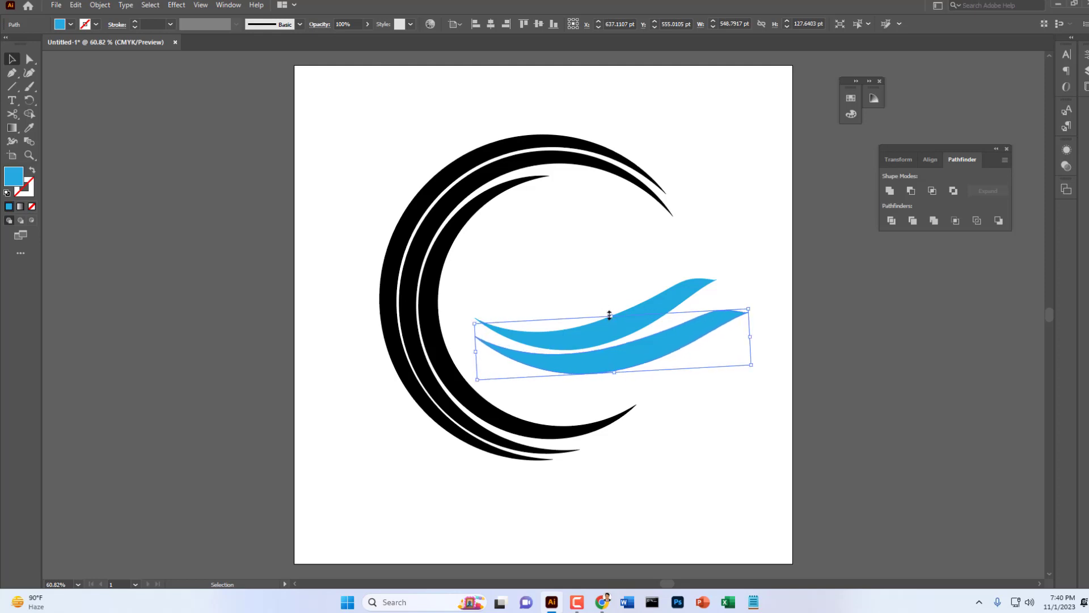
# - Stretch the lower wave upward to an overall height of about 148 pt and move it down about 7 pt, leaving a gap below the upper wave
pyautogui.moveTo(610, 316); pyautogui.dragTo(612, 306)
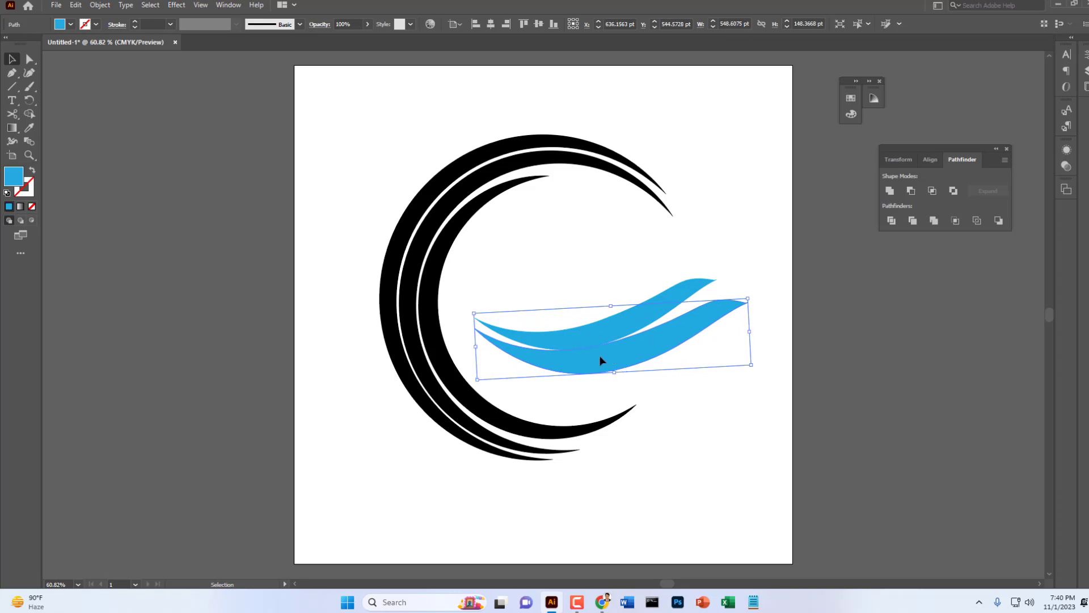
pyautogui.moveTo(599, 355); pyautogui.dragTo(600, 358)
pyautogui.click(637, 428)
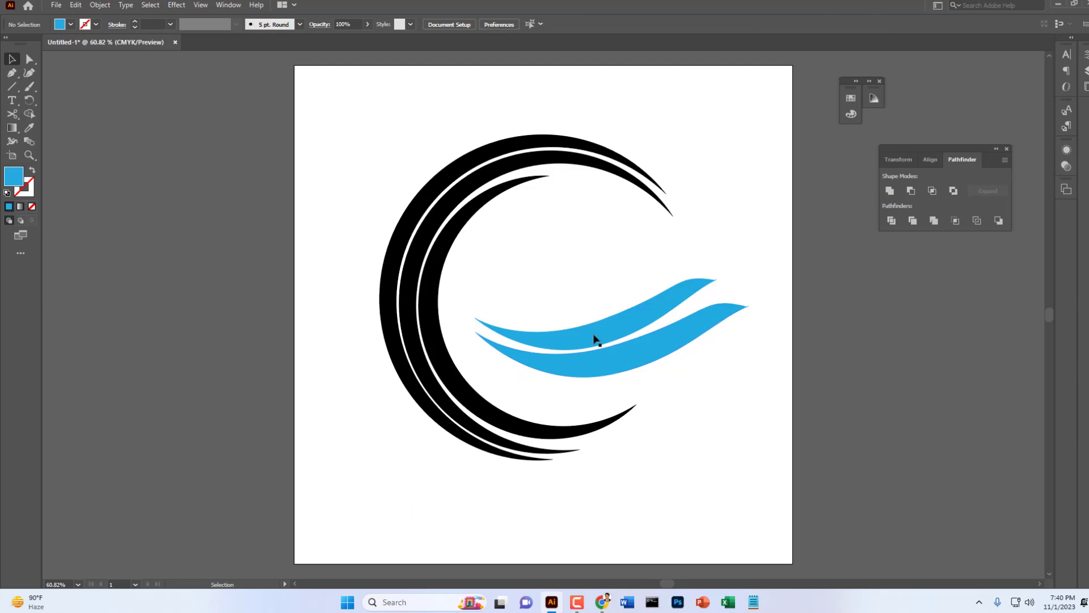
pyautogui.click(601, 367)
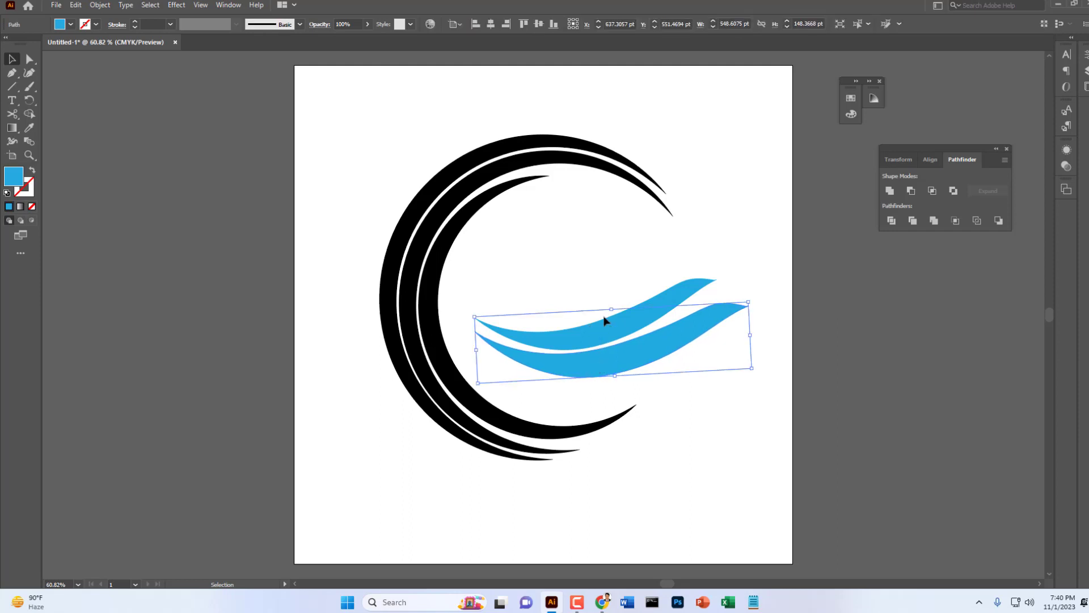
# - Flatten the lower wave from its upper edge and rotate the upper wave slightly counterclockwise
pyautogui.moveTo(613, 309); pyautogui.dragTo(587, 335)
pyautogui.click(639, 397)
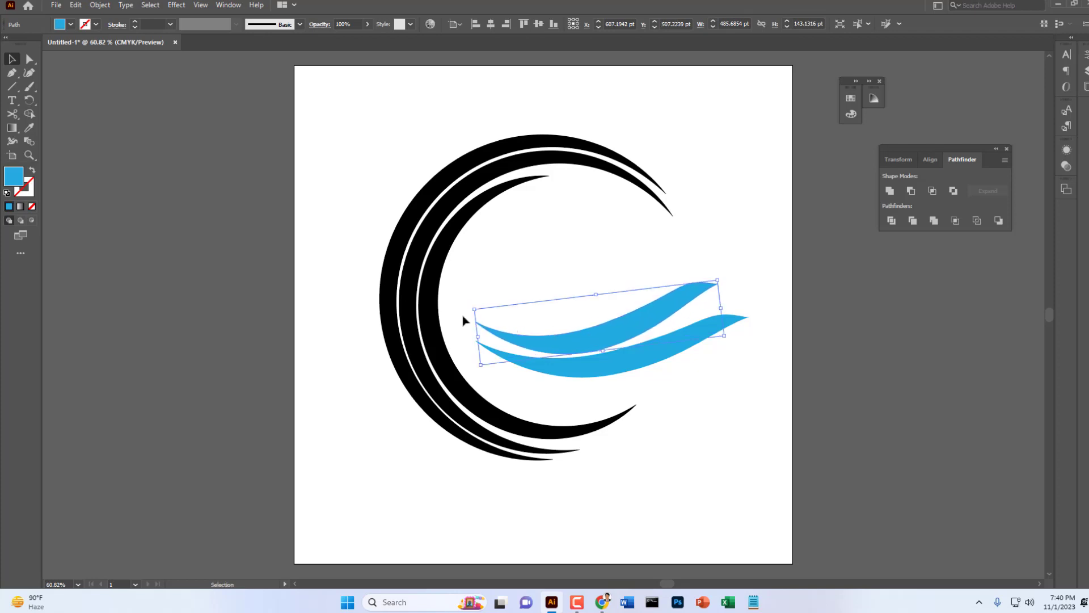
pyautogui.moveTo(470, 306); pyautogui.dragTo(466, 313)
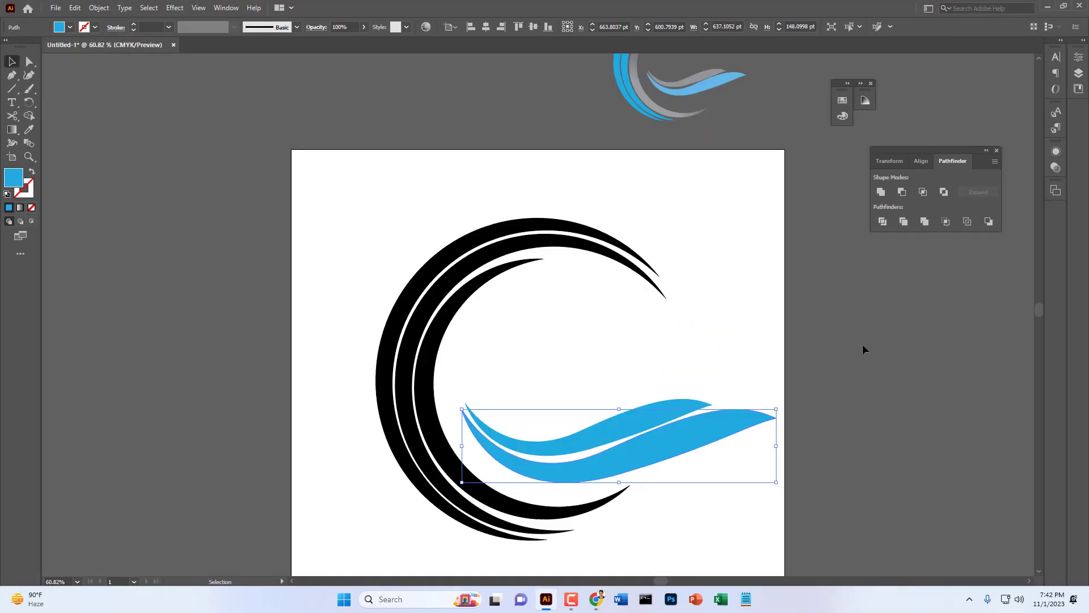
# - Start a line of text inside the crescent's opening, above the waves, with the letter M
pyautogui.click(851, 341)
pyautogui.scroll(3, 850, 341)
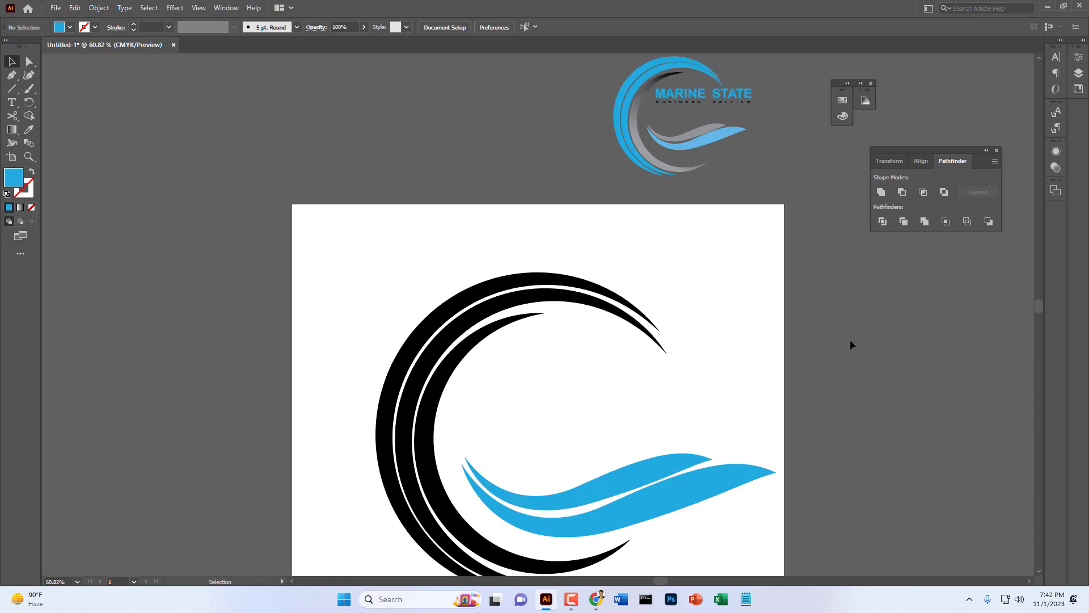
pyautogui.scroll(-3, 851, 341)
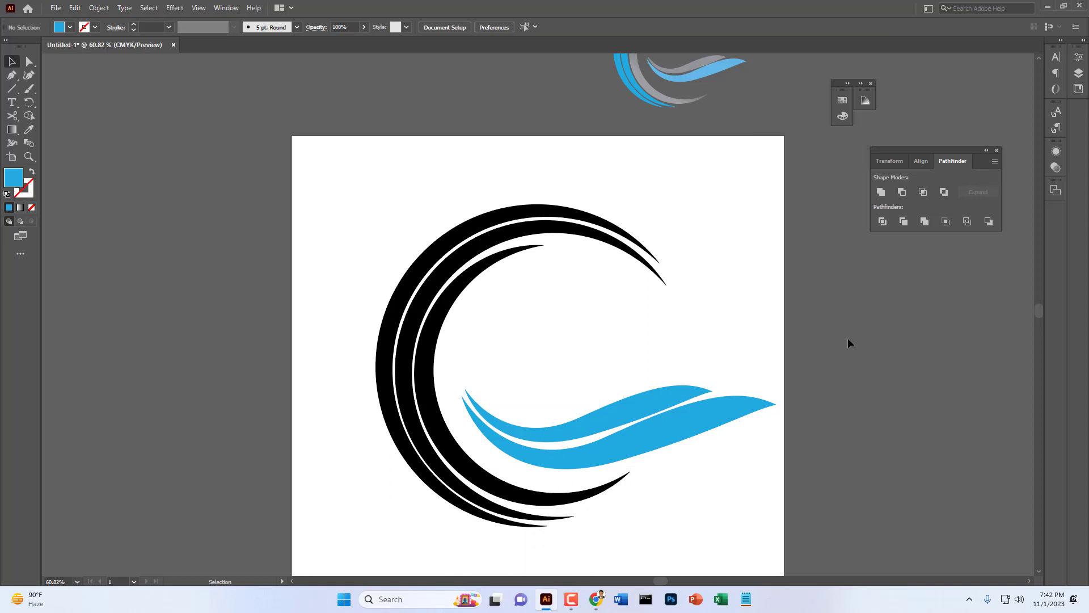
pyautogui.scroll(1, 859, 343)
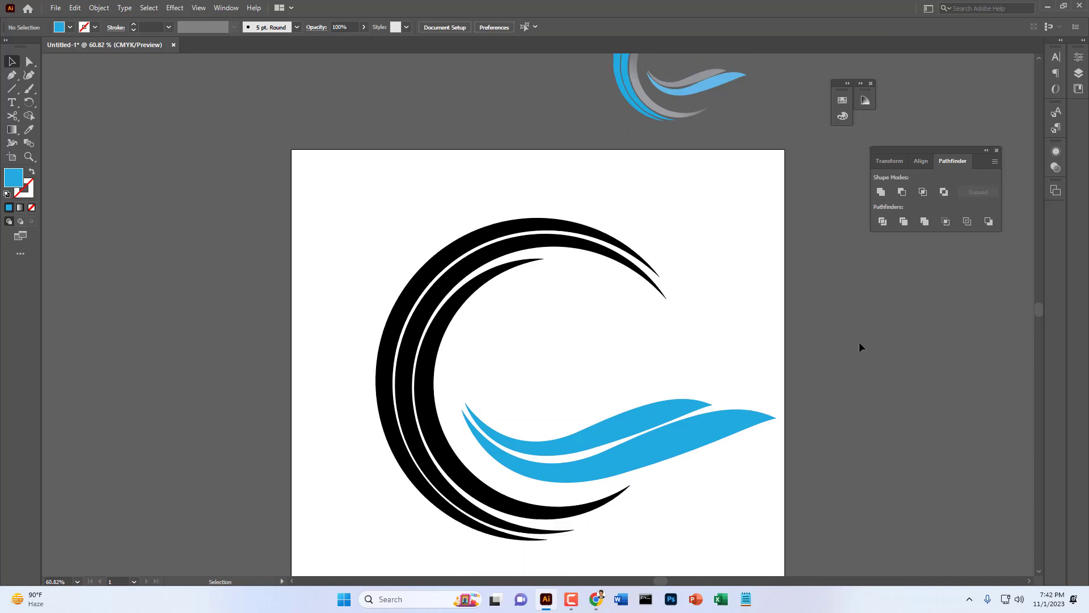
pyautogui.click(12, 102)
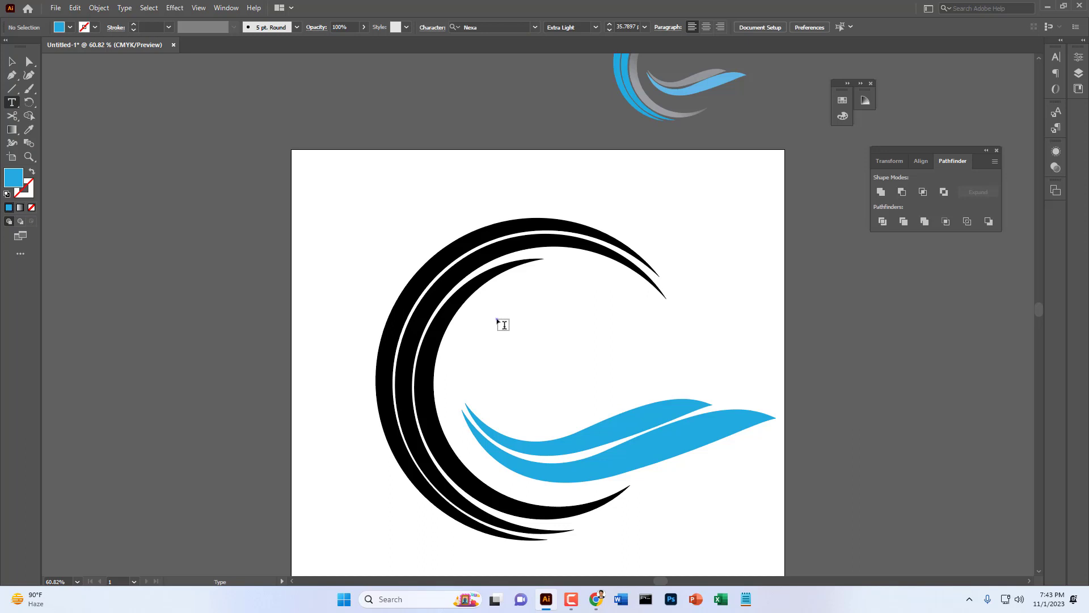
pyautogui.click(499, 319)
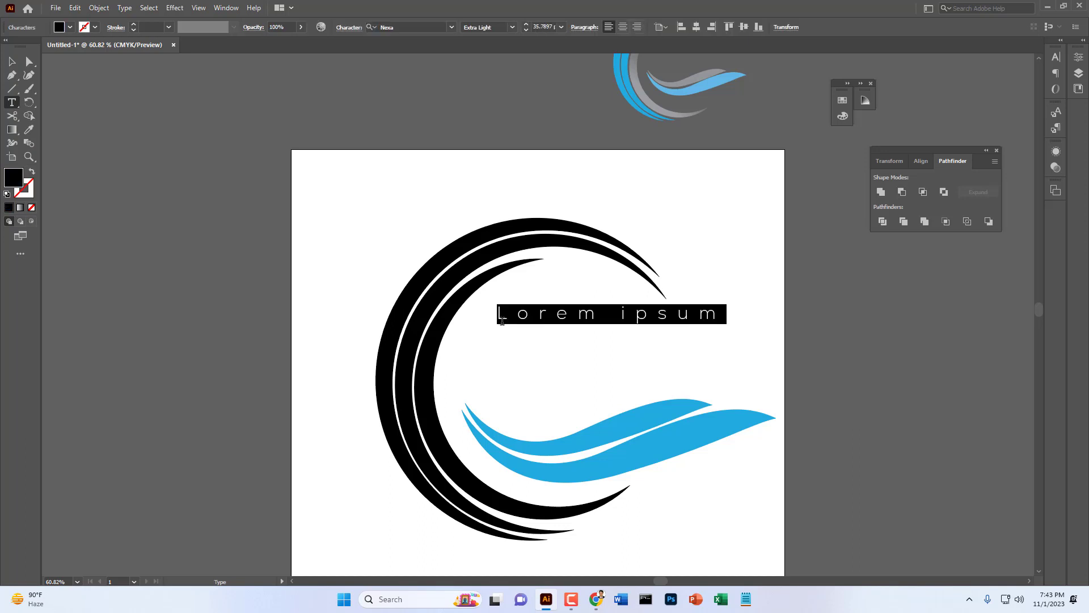
pyautogui.write('M')
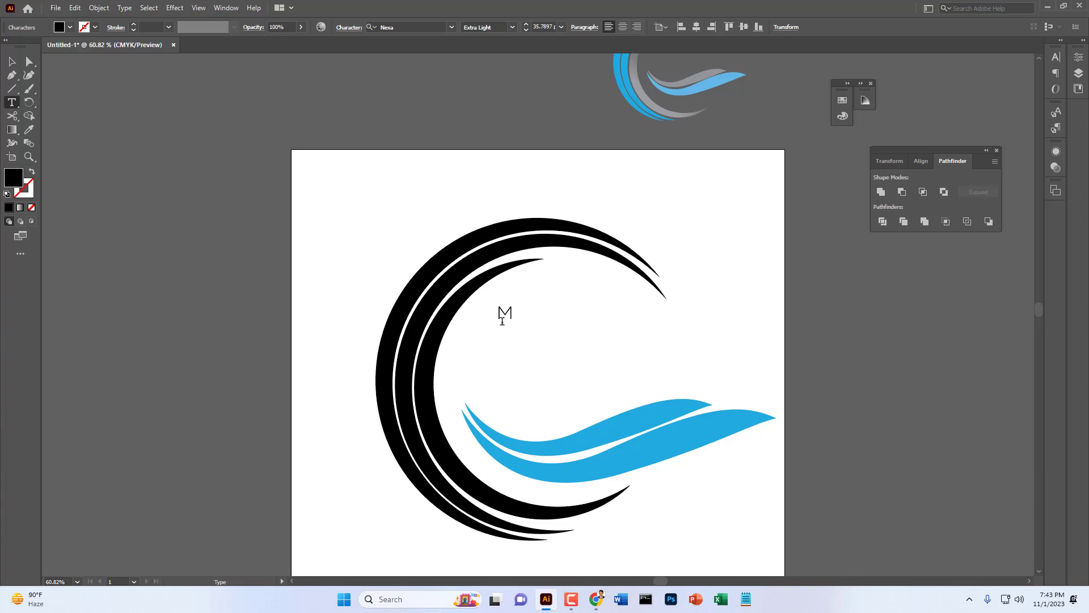
# - Add the letter A and try to set the text's tracking to 0
pyautogui.click(563, 28)
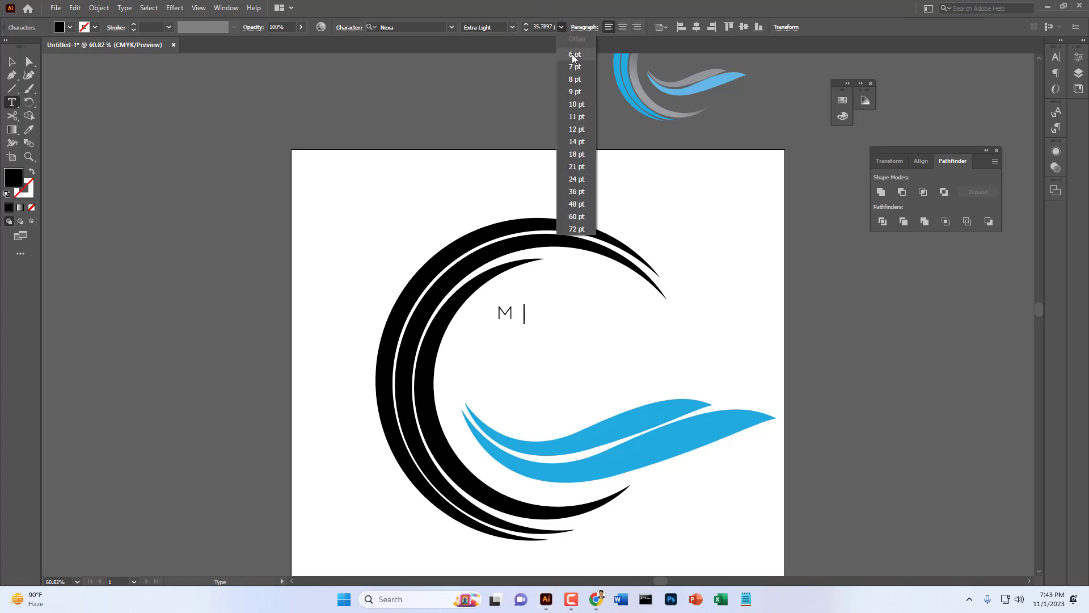
pyautogui.click(539, 52)
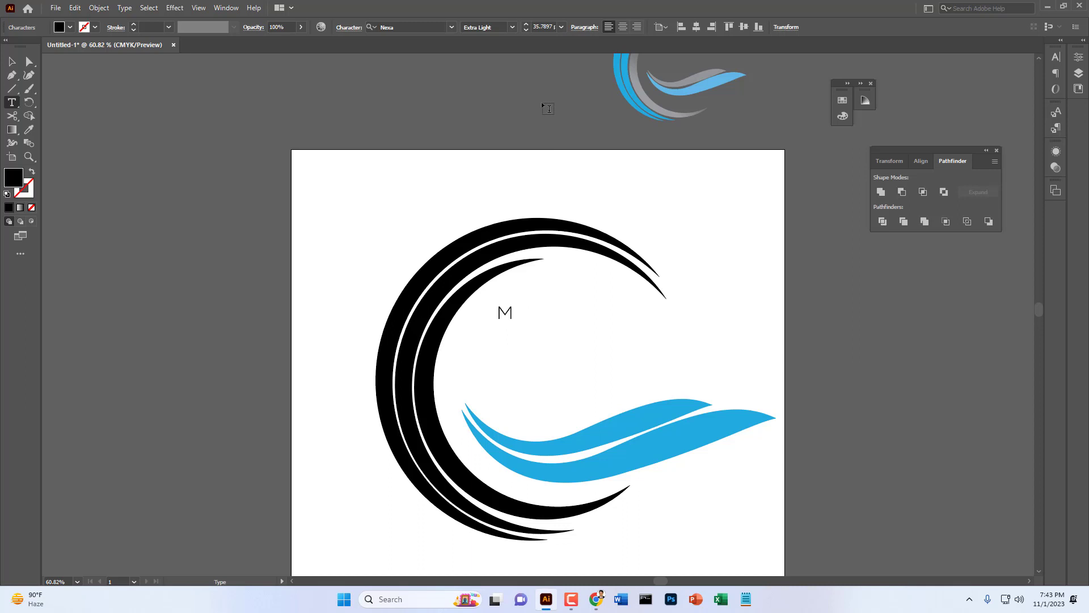
pyautogui.write('A')
pyautogui.click(1055, 57)
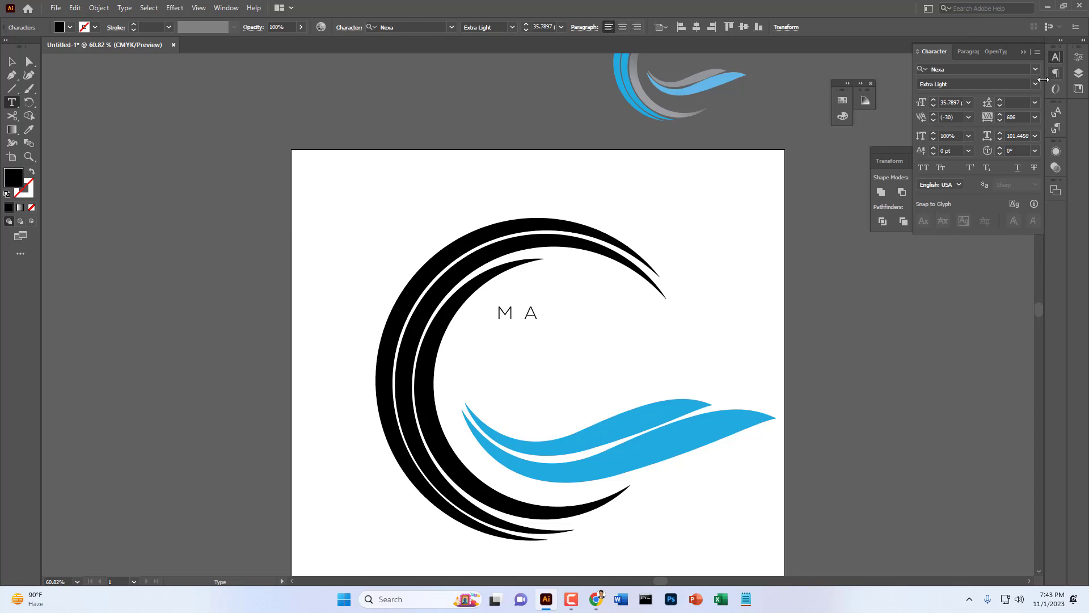
pyautogui.click(1034, 118)
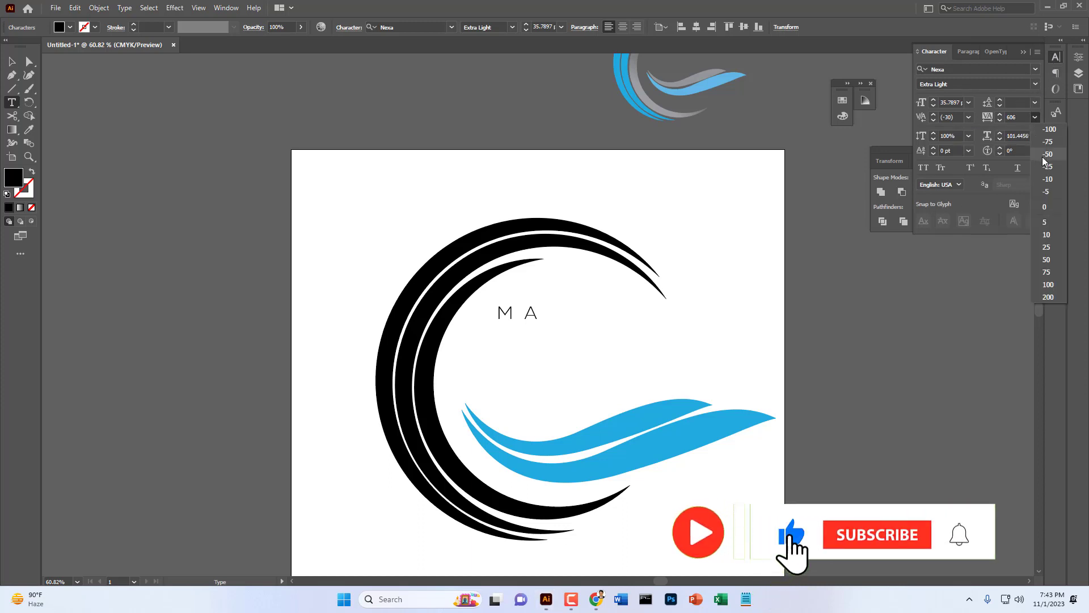
pyautogui.click(1046, 208)
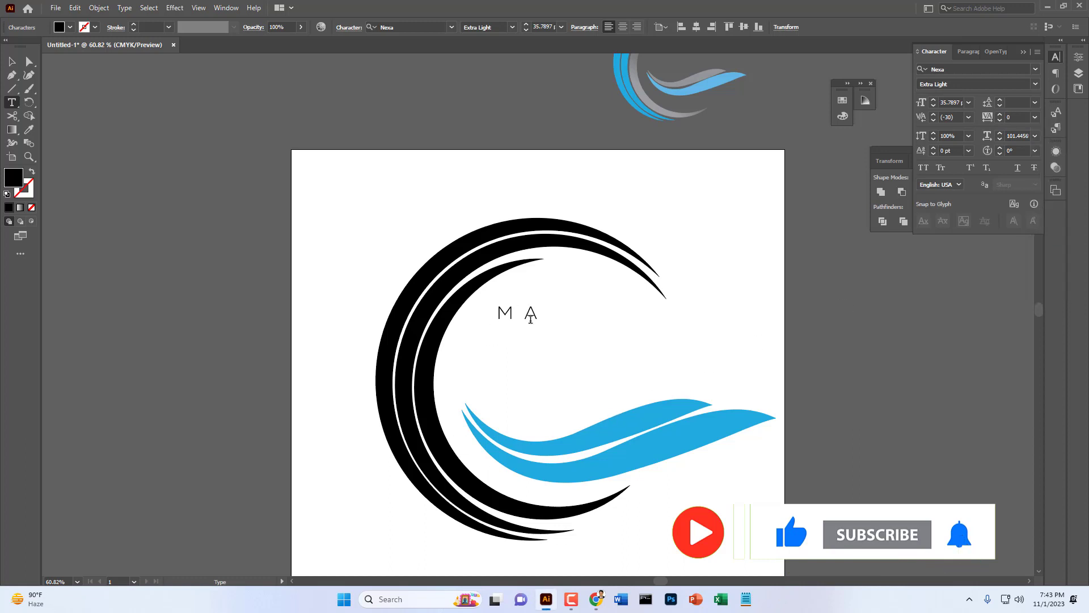
# - Replace the letters with the text MARINE STATE and finish editing it
pyautogui.moveTo(543, 313); pyautogui.dragTo(500, 313)
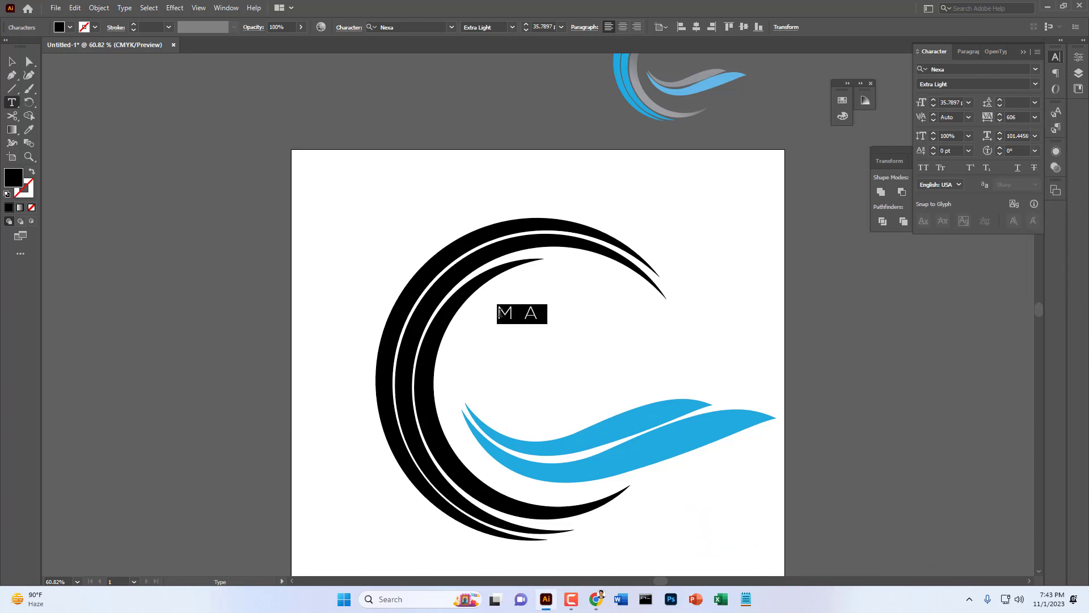
pyautogui.write('N')
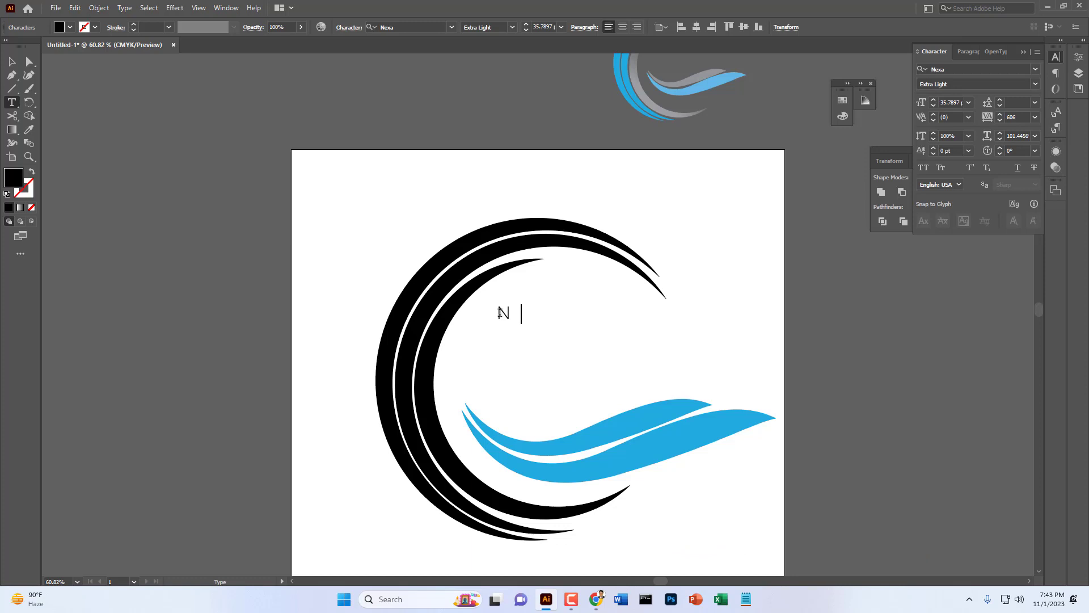
pyautogui.press('BackSpace')
pyautogui.write('MARINE STA')
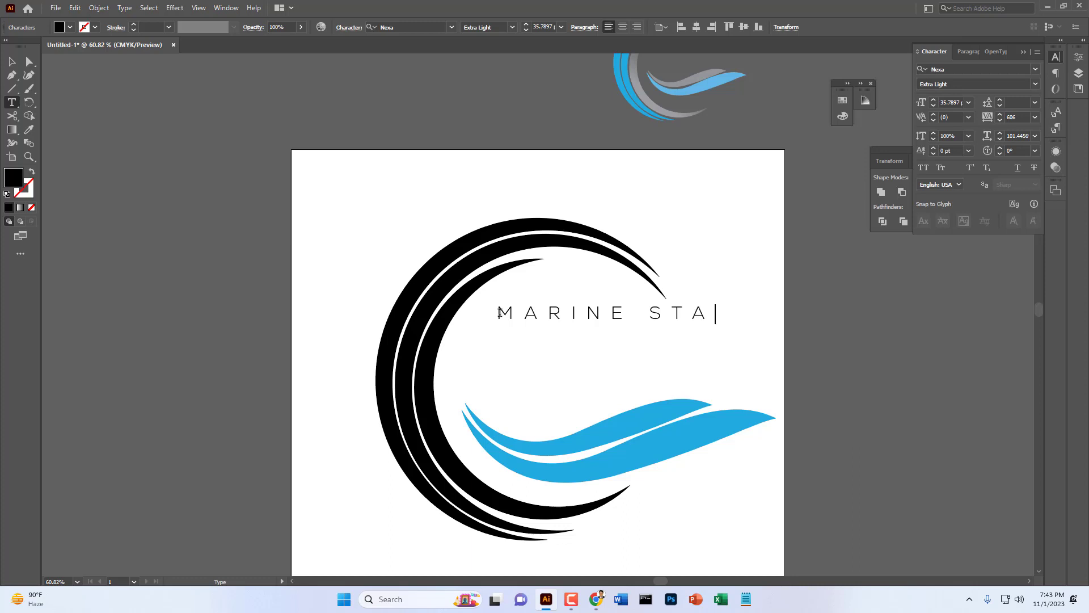
pyautogui.write('TE')
pyautogui.click(11, 62)
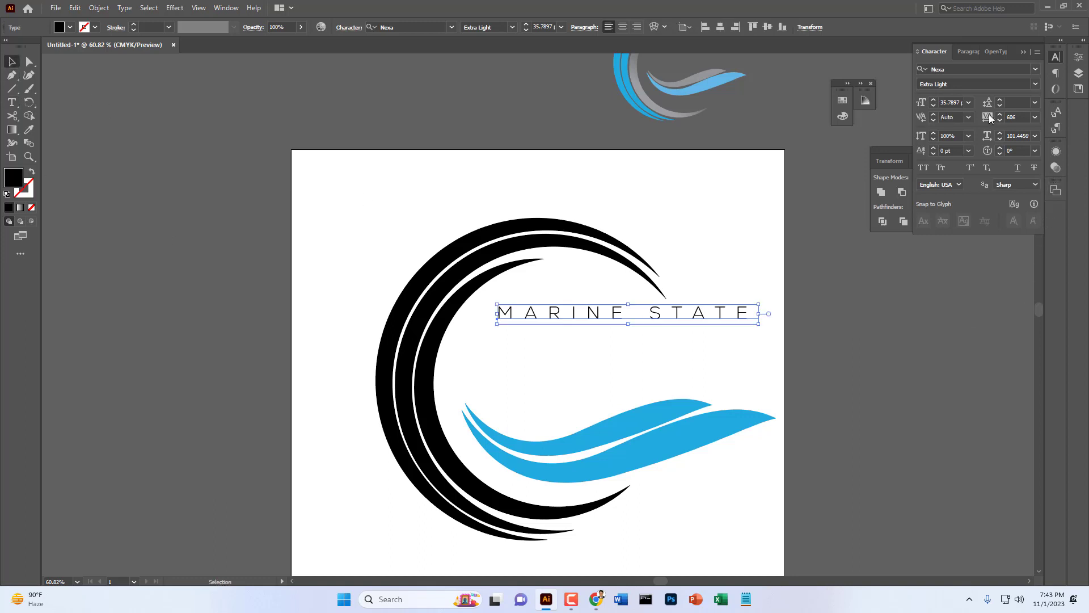
# - Set the MARINE STATE text's tracking to 0 and its font to Arial Rounded MT Bold
pyautogui.click(1033, 118)
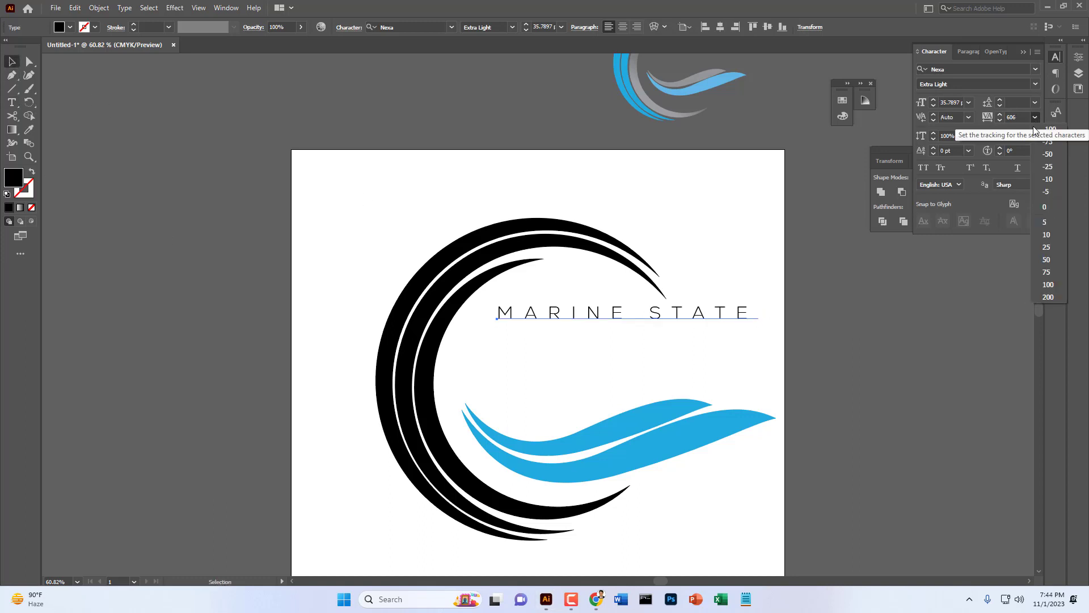
pyautogui.click(1048, 205)
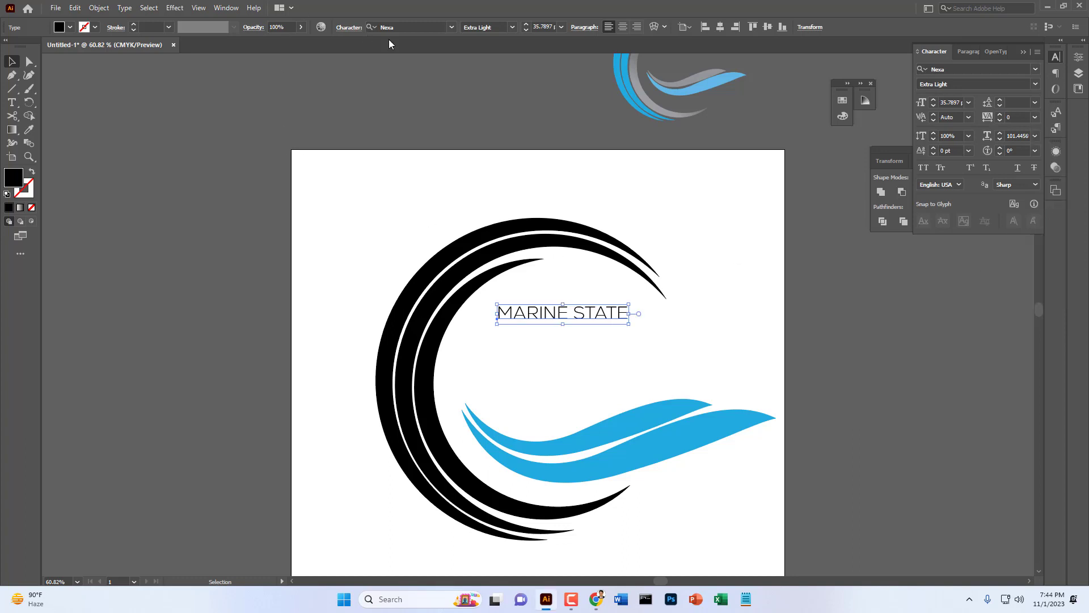
pyautogui.click(452, 28)
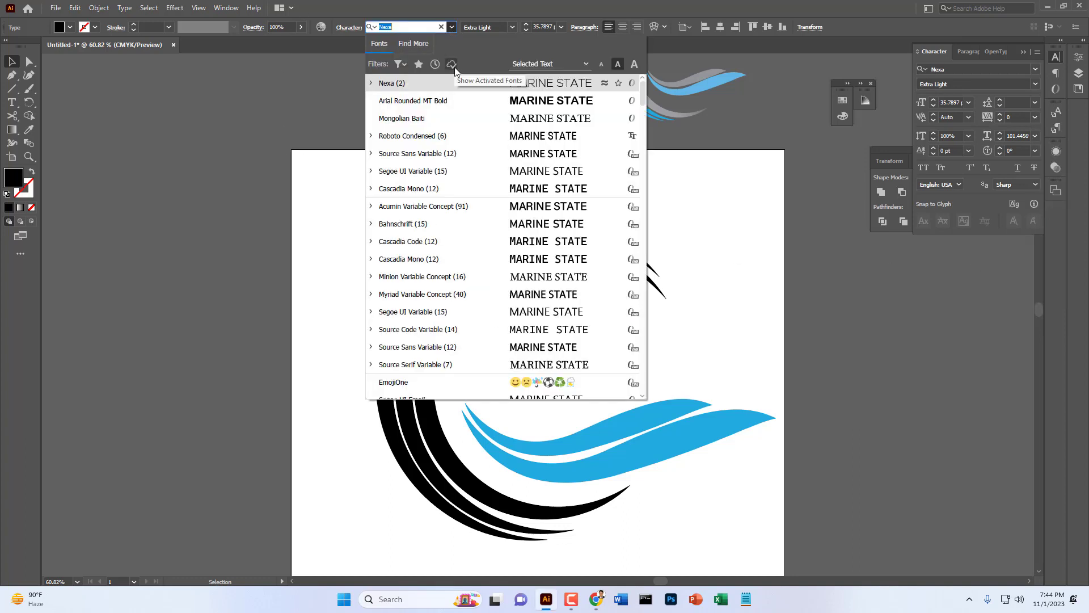
pyautogui.click(533, 96)
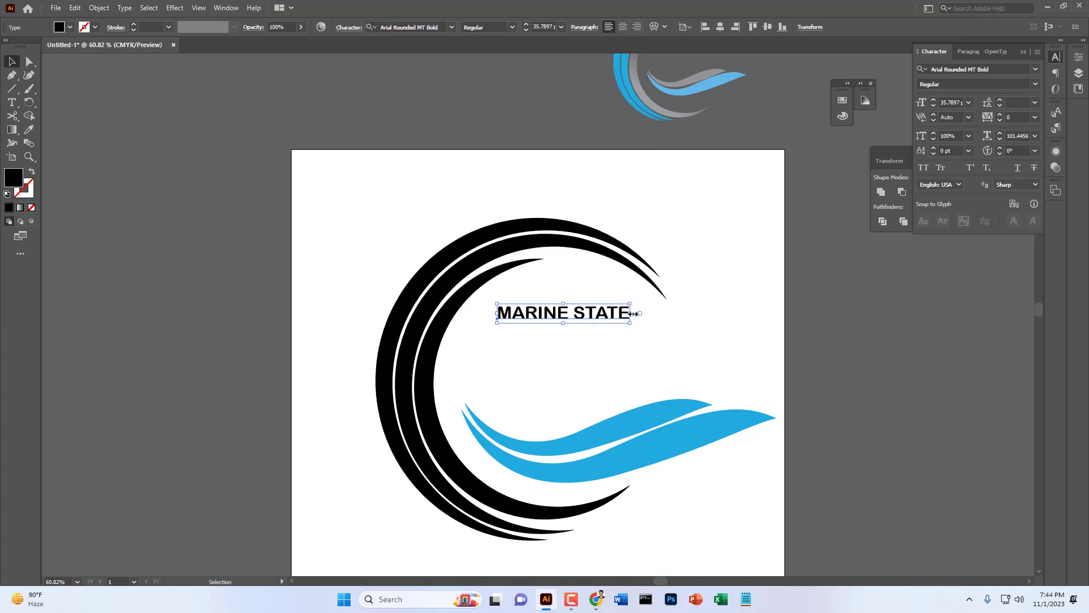
# - Enlarge MARINE STATE proportionally to about 74 pt and position it above the waves, clear of the crescent's inner arc
pyautogui.moveTo(634, 313); pyautogui.dragTo(759, 322)
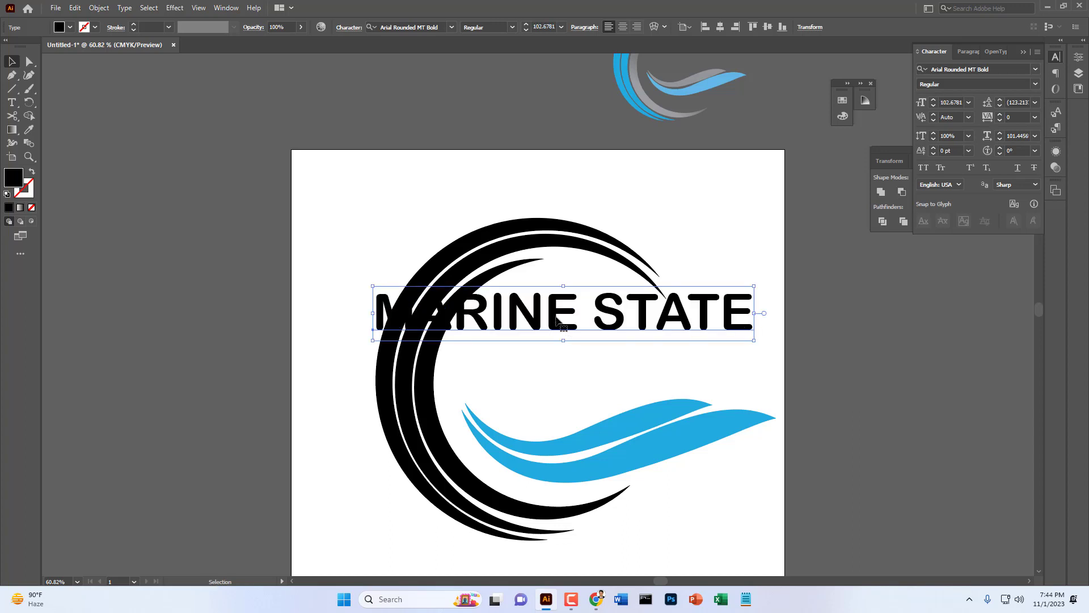
pyautogui.moveTo(559, 324); pyautogui.dragTo(663, 324)
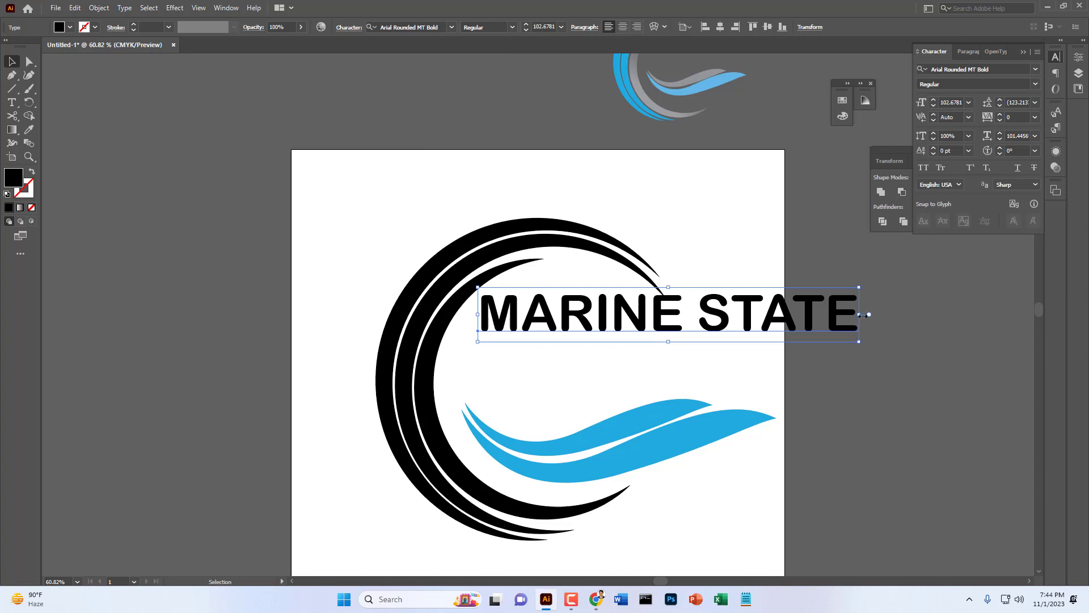
pyautogui.moveTo(862, 316); pyautogui.dragTo(806, 315)
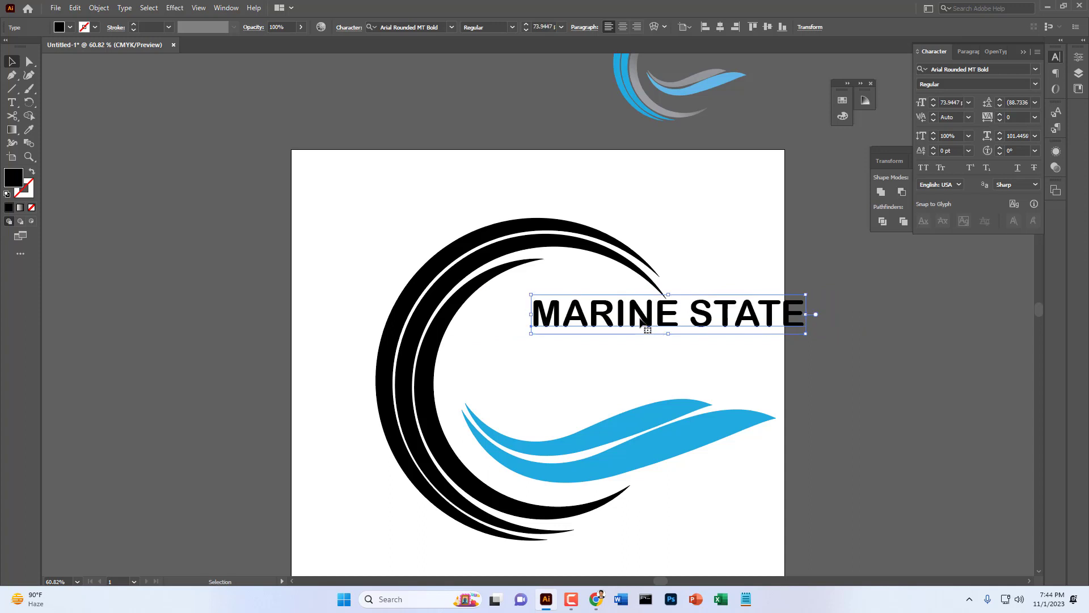
pyautogui.moveTo(644, 316); pyautogui.dragTo(598, 318)
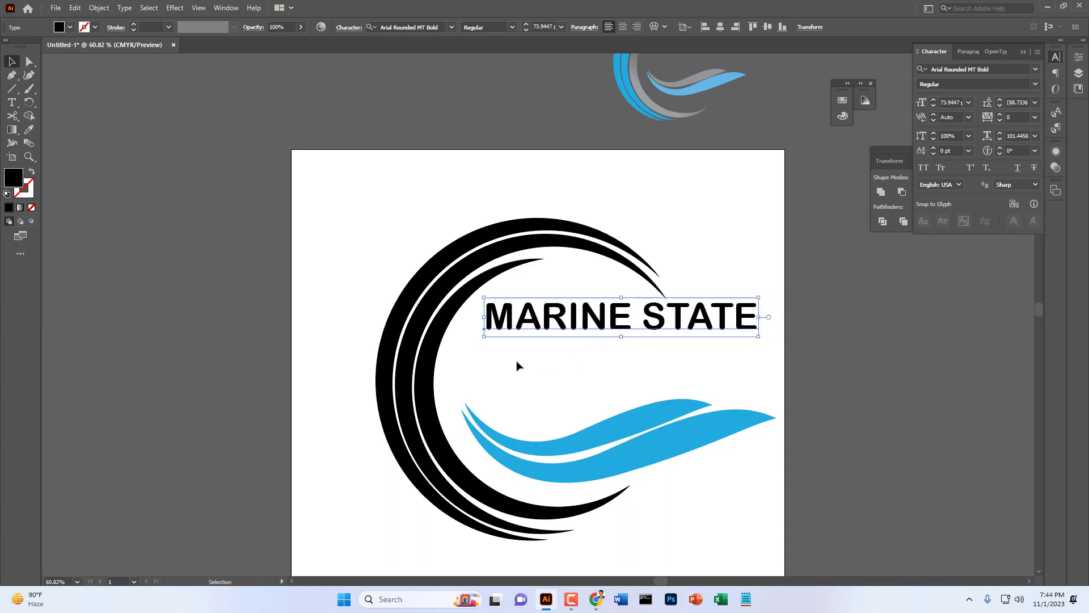
pyautogui.click(374, 237)
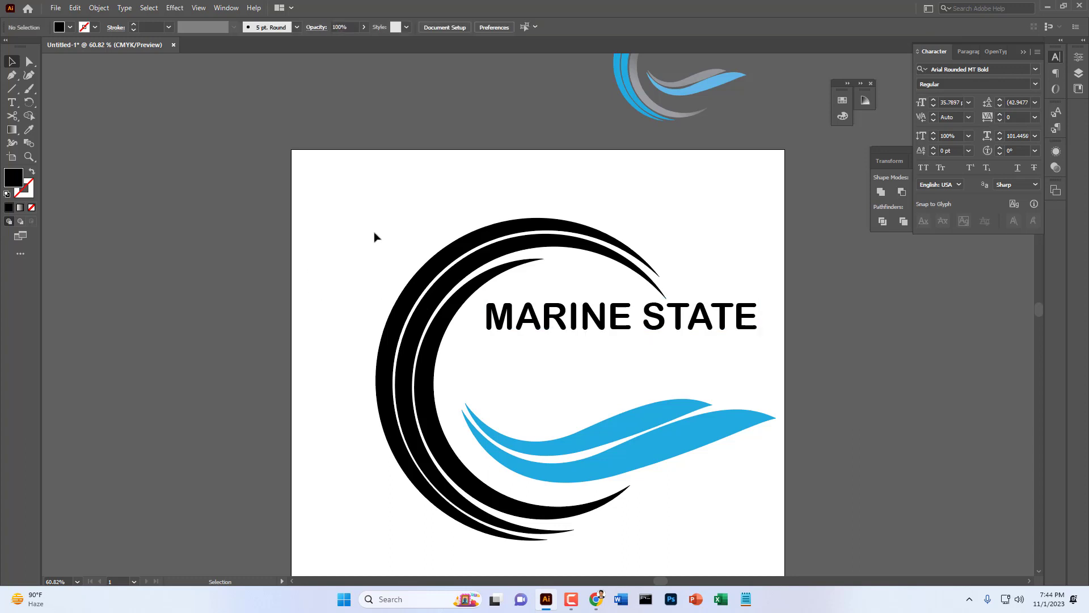
# - Add a Lorem ipsum placeholder text and position it directly beneath MARINE STATE
pyautogui.click(12, 105)
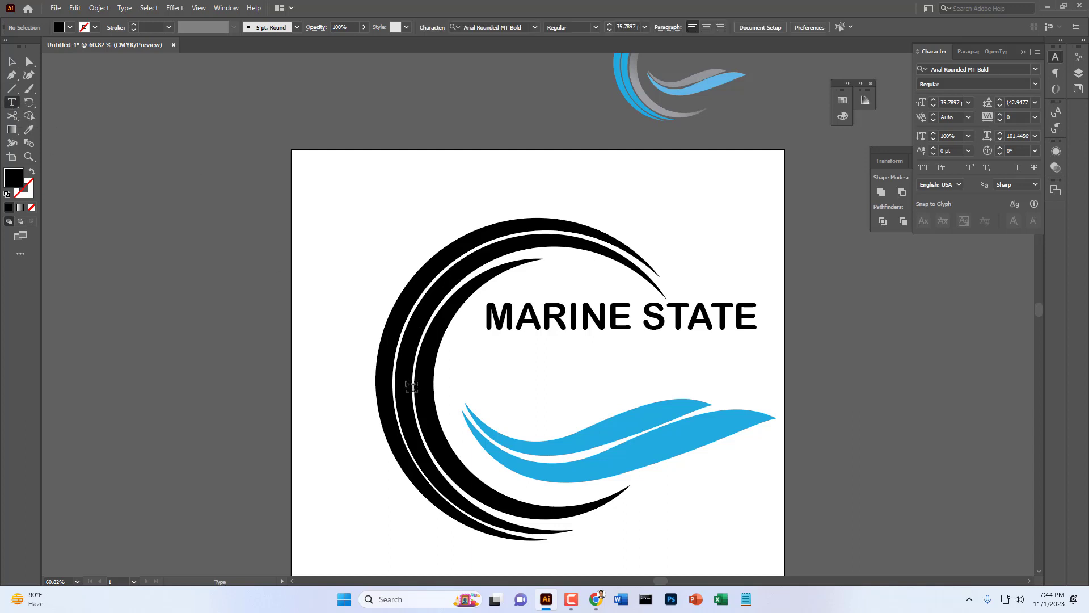
pyautogui.click(500, 340)
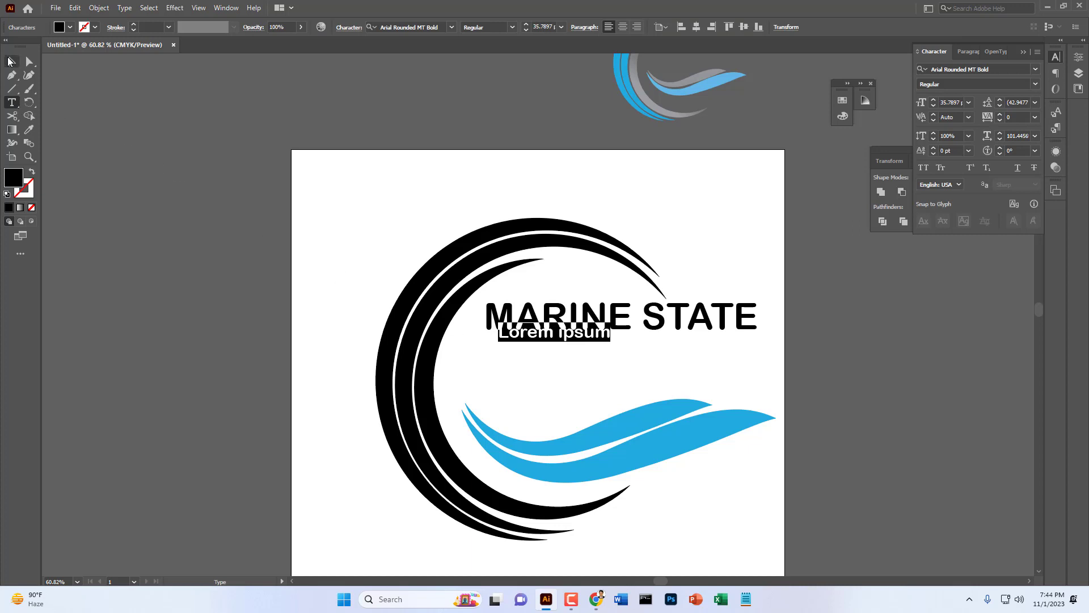
pyautogui.press('Escape')
pyautogui.moveTo(539, 340); pyautogui.dragTo(537, 350)
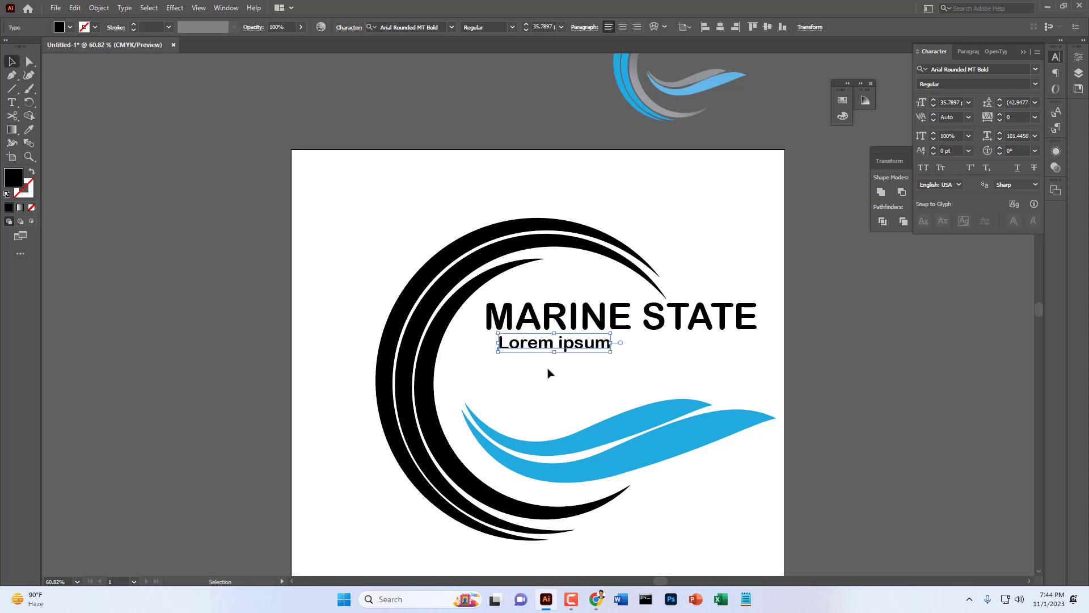
pyautogui.hotkey('shift', 'b')
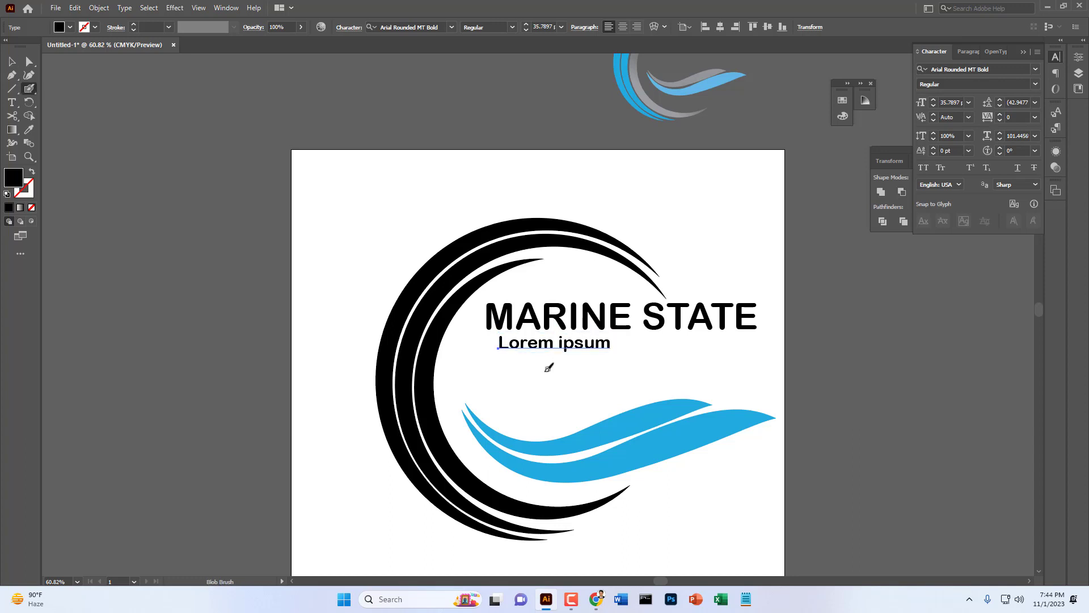
pyautogui.click(13, 61)
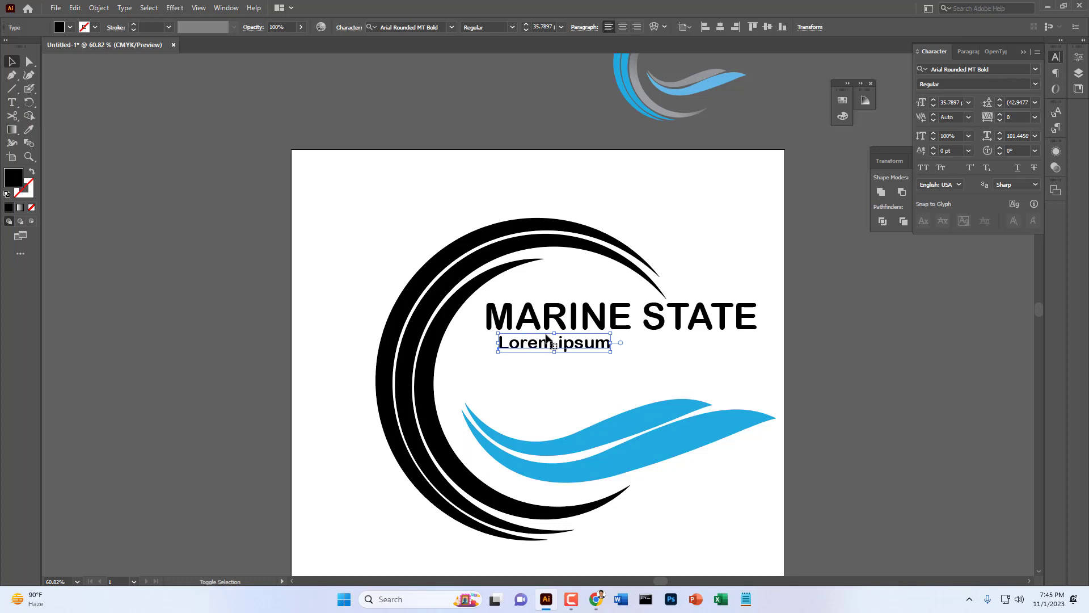
pyautogui.hotkey('shift', 'b')
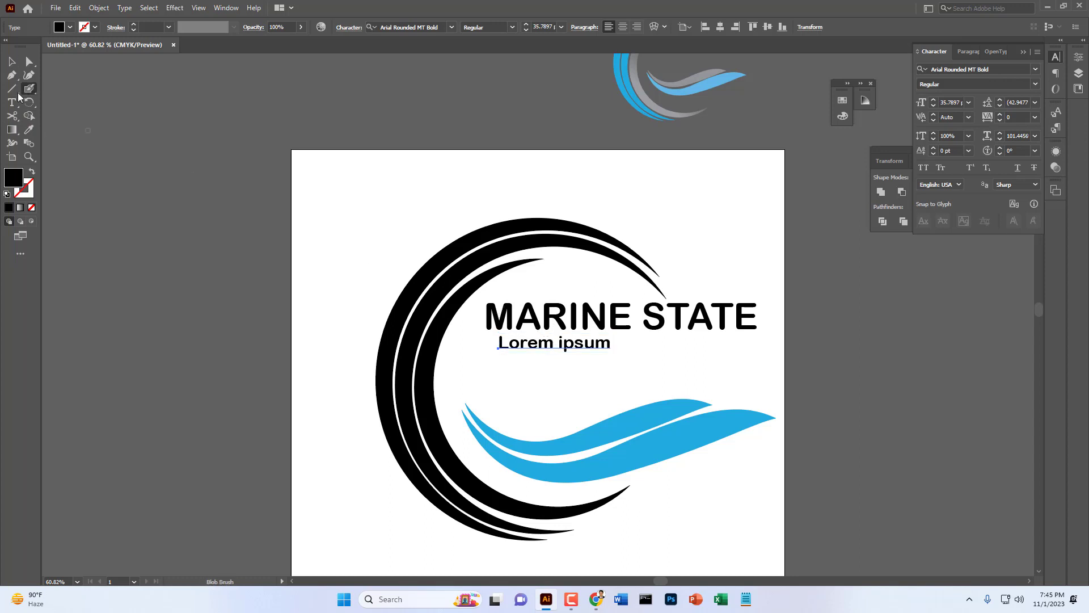
pyautogui.click(11, 60)
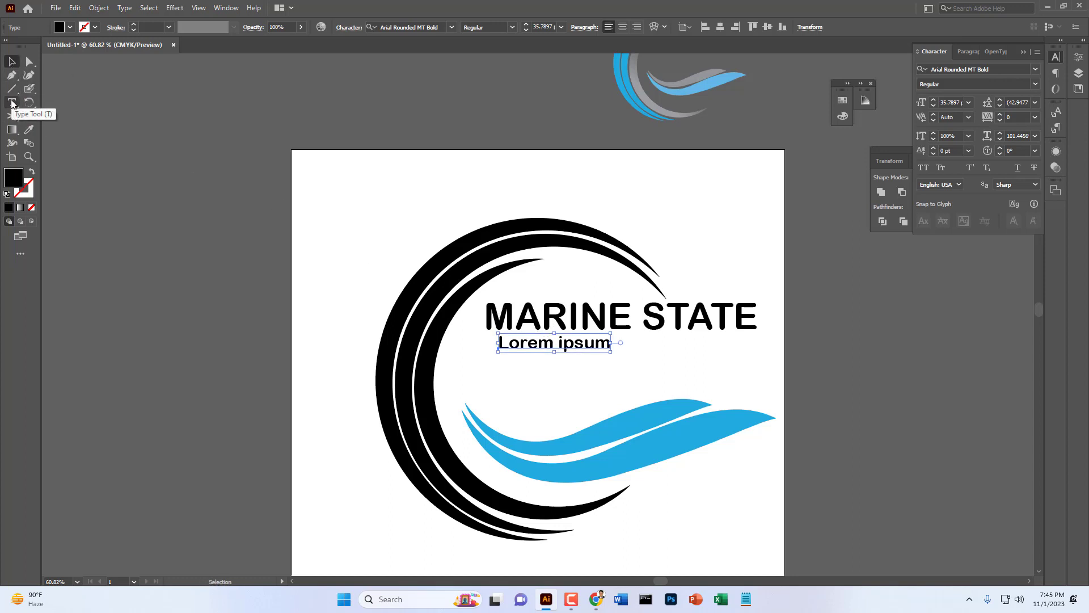
pyautogui.click(11, 102)
pyautogui.click(520, 344)
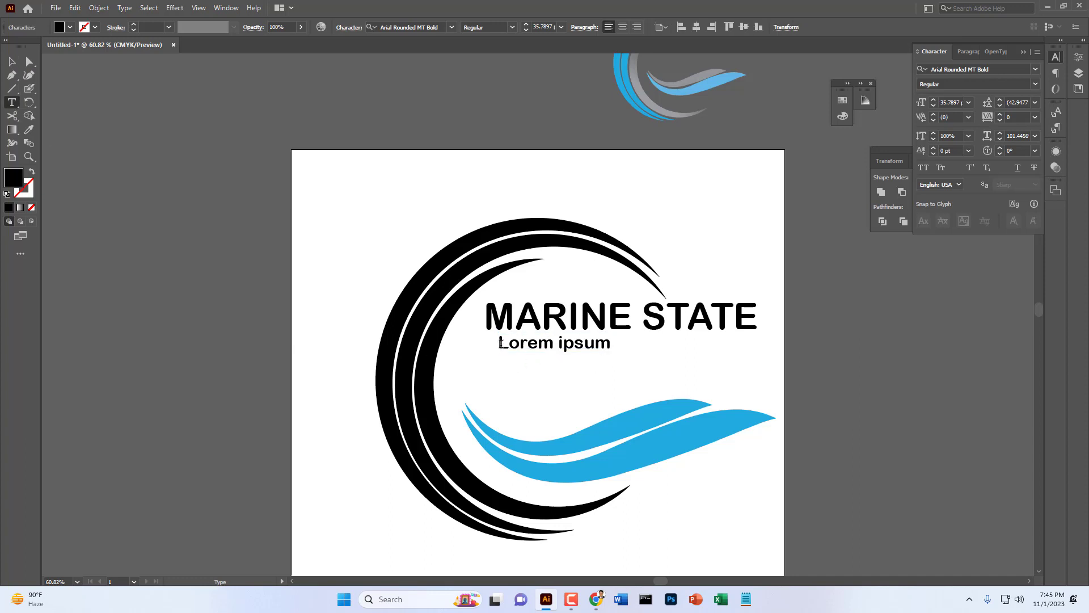
pyautogui.press('Escape')
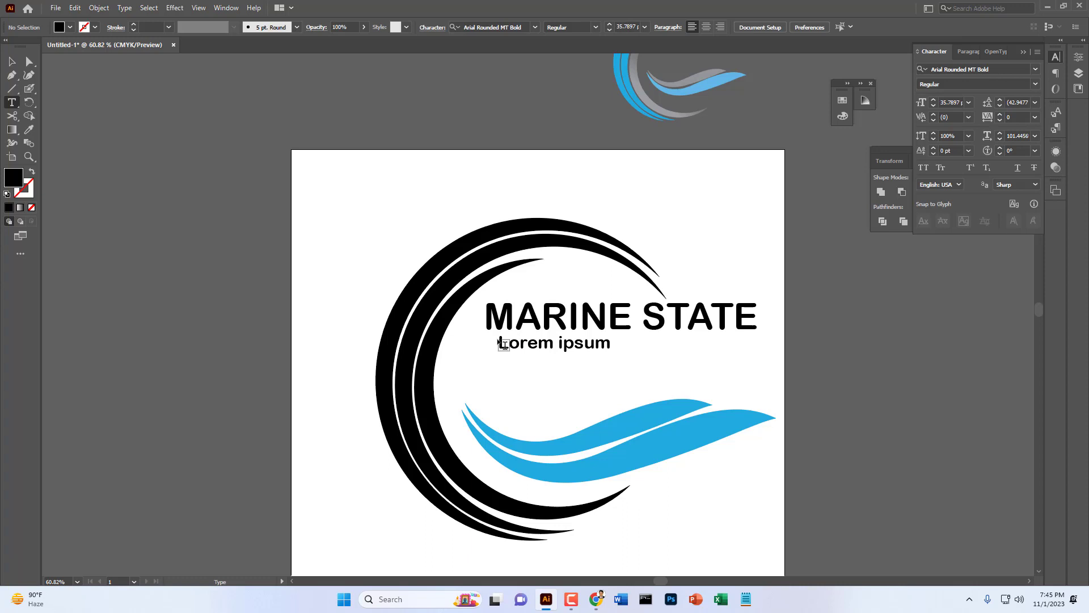
# - Delete the Lorem ipsum placeholder text beneath MARINE STATE
pyautogui.hotkey('shift', 'b')
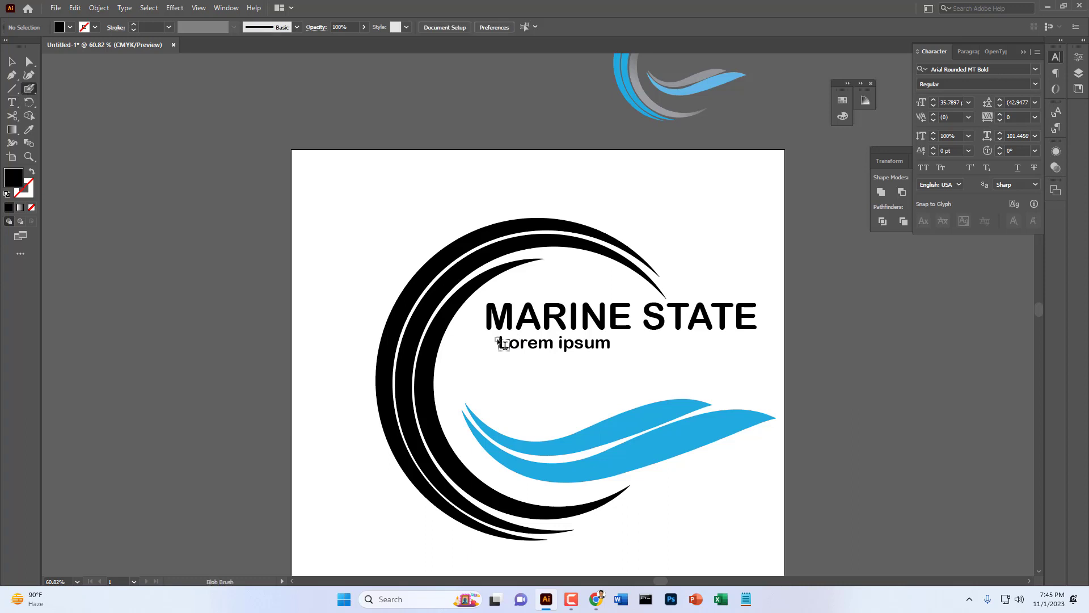
pyautogui.click(12, 61)
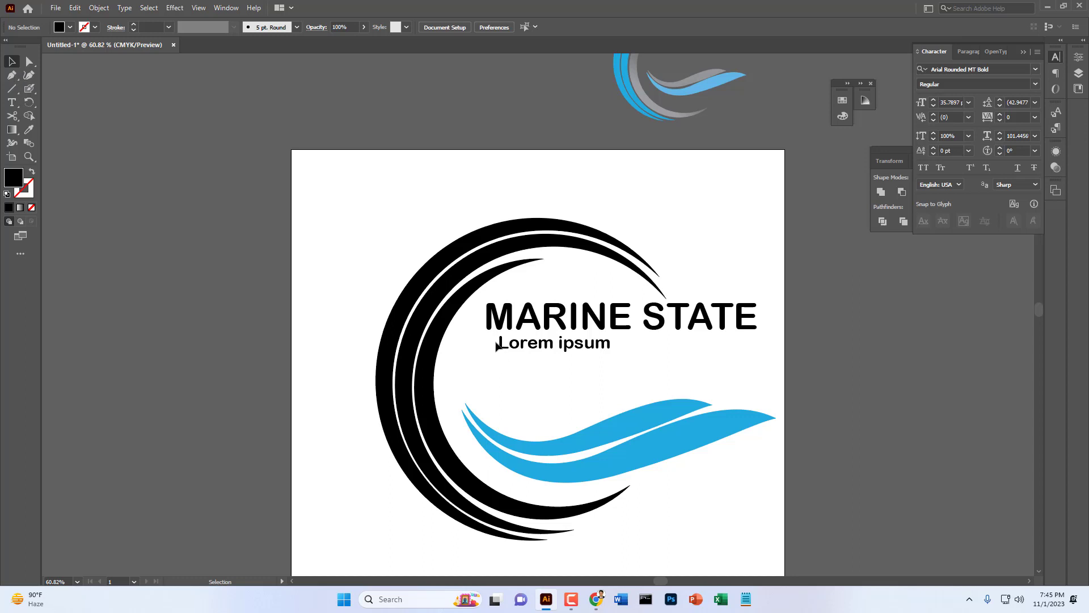
pyautogui.click(594, 351)
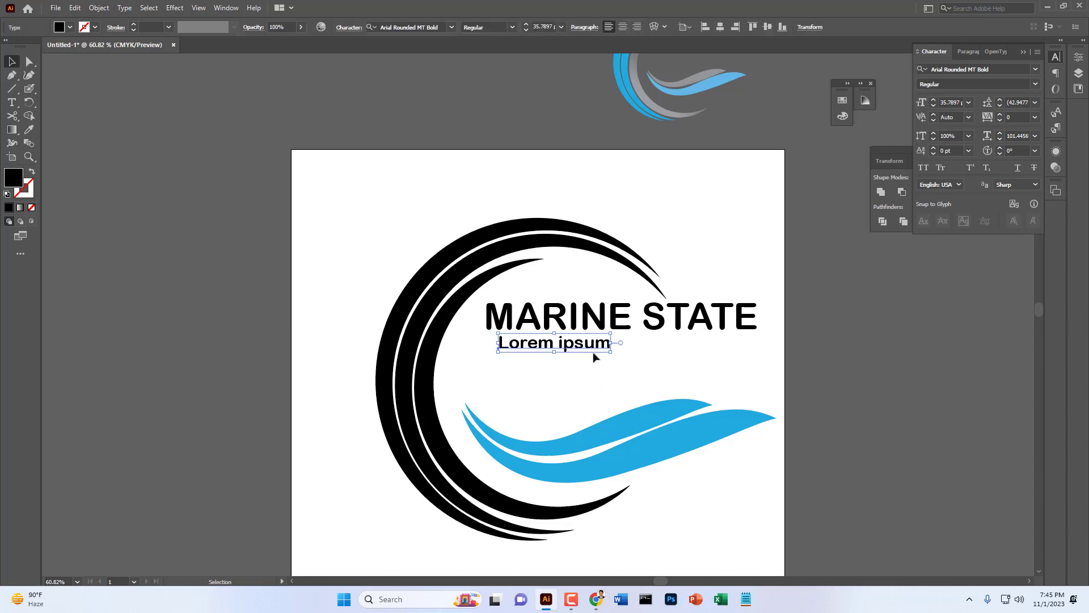
pyautogui.press('Delete')
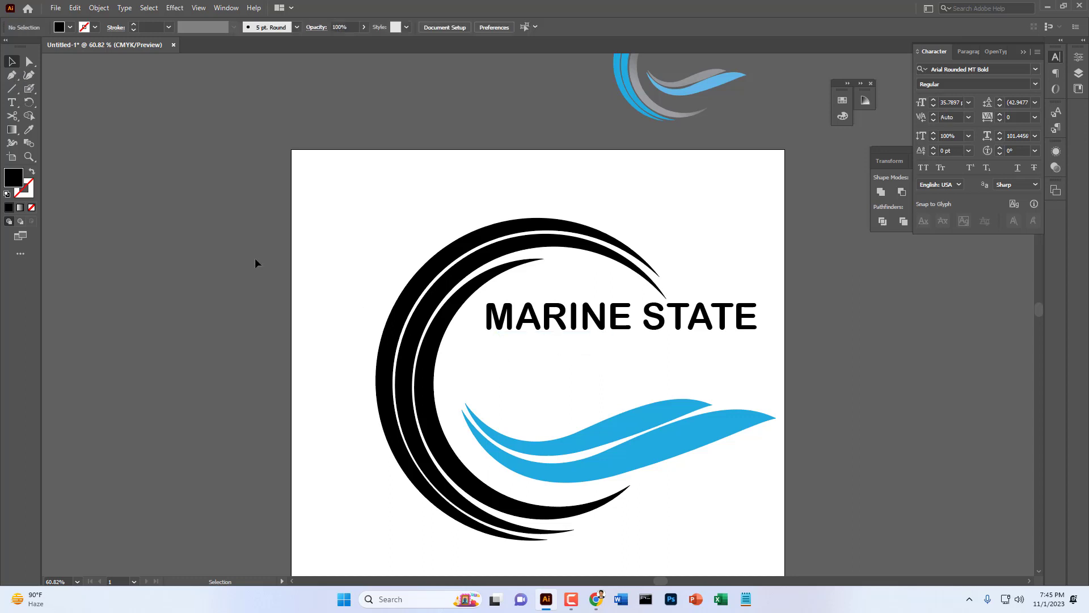
# - Add a new text line directly beneath MARINE STATE reading BUSINESS
pyautogui.click(12, 102)
pyautogui.click(492, 348)
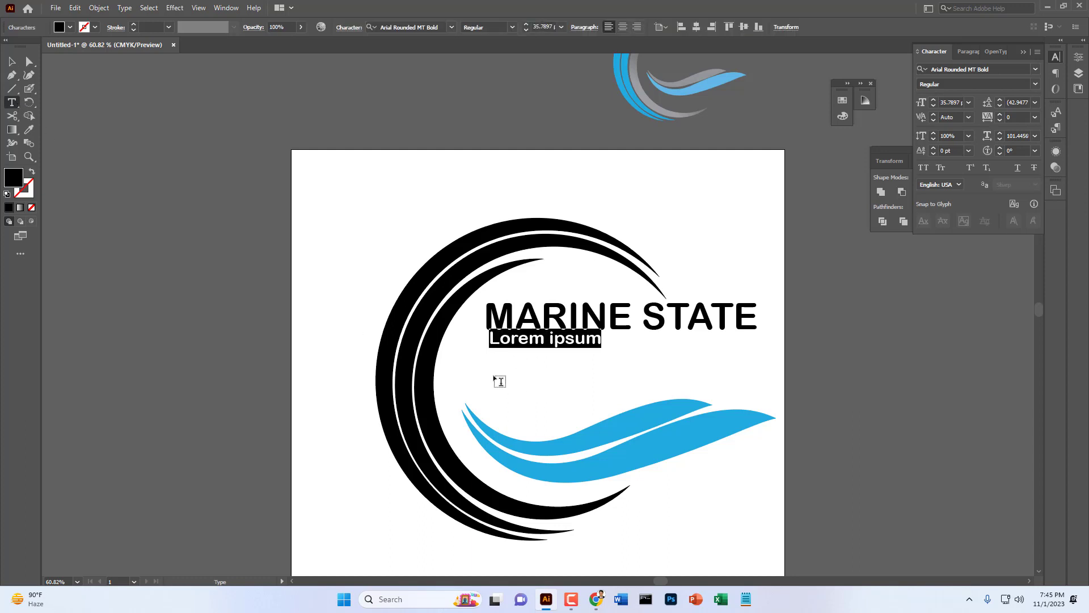
pyautogui.write('BU')
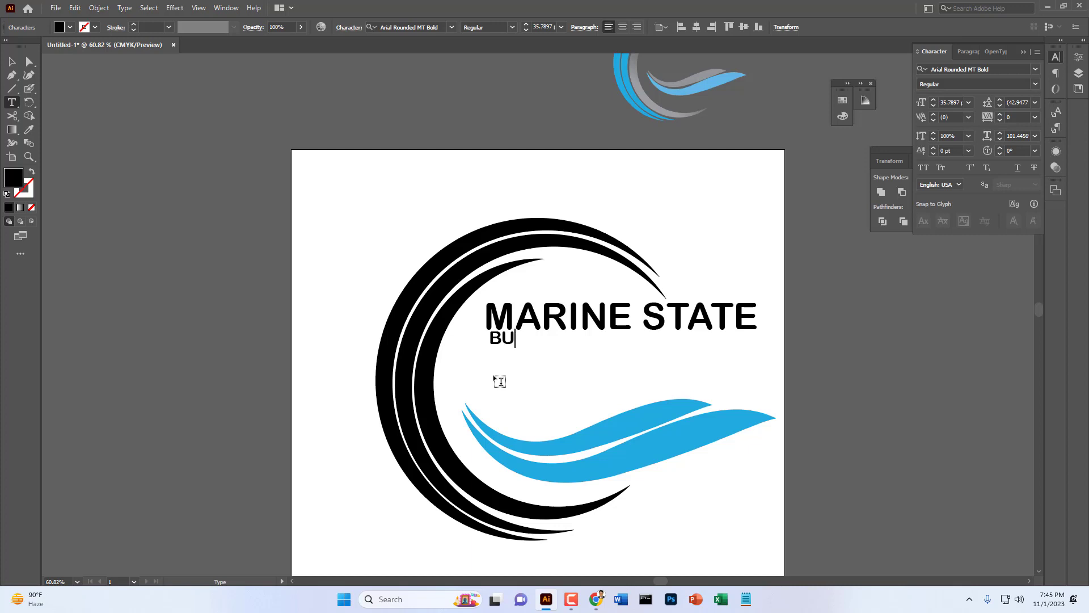
pyautogui.write('B')
pyautogui.press('BackSpace')
pyautogui.write('SINESS')
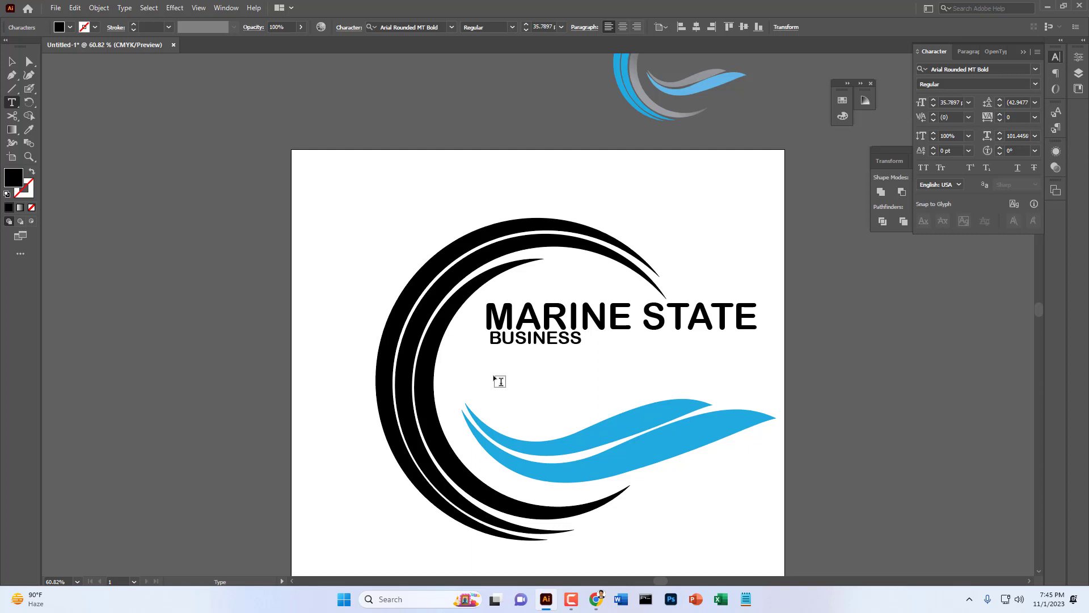
# - Rewrite the tagline beneath MARINE STATE as Business Service, with only the initials capitalized
pyautogui.press('BackSpace')
pyautogui.press('BackSpace')
pyautogui.press('BackSpace')
pyautogui.press('BackSpace')
pyautogui.press('BackSpace')
pyautogui.press('BackSpace')
pyautogui.press('BackSpace')
pyautogui.press('BackSpace')
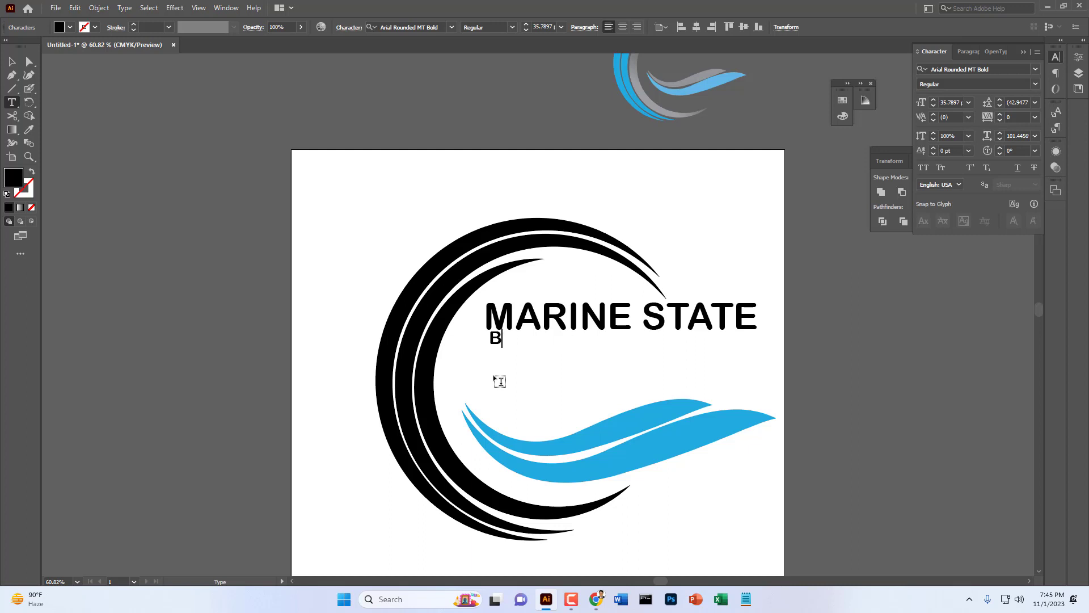
pyautogui.write('usiness S')
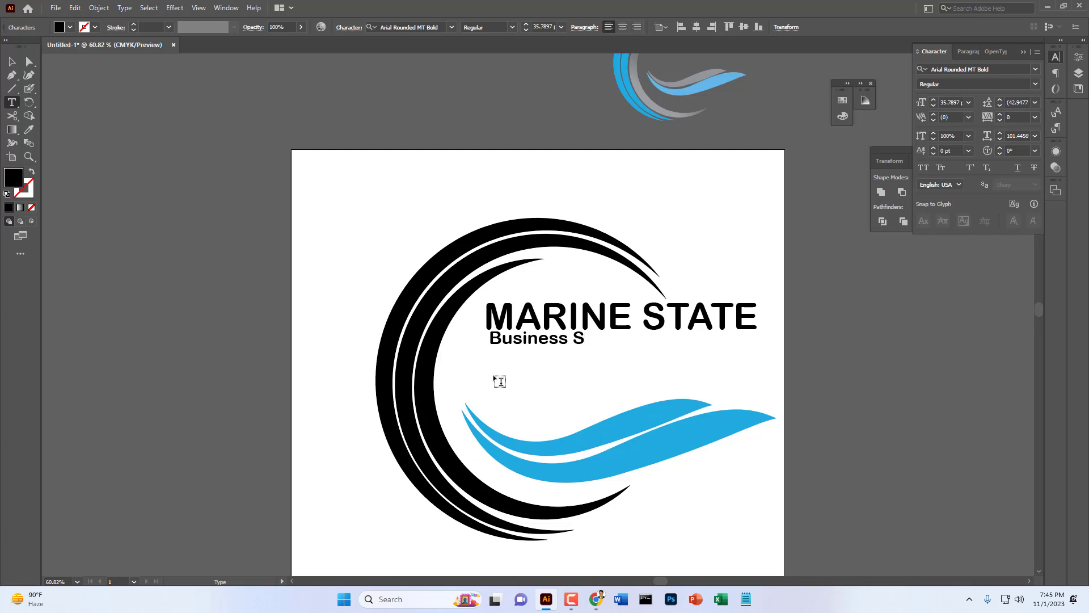
pyautogui.write('ervice')
# - Finish editing the Business Service tagline and set its font to Nexa Extra Light
pyautogui.click(11, 63)
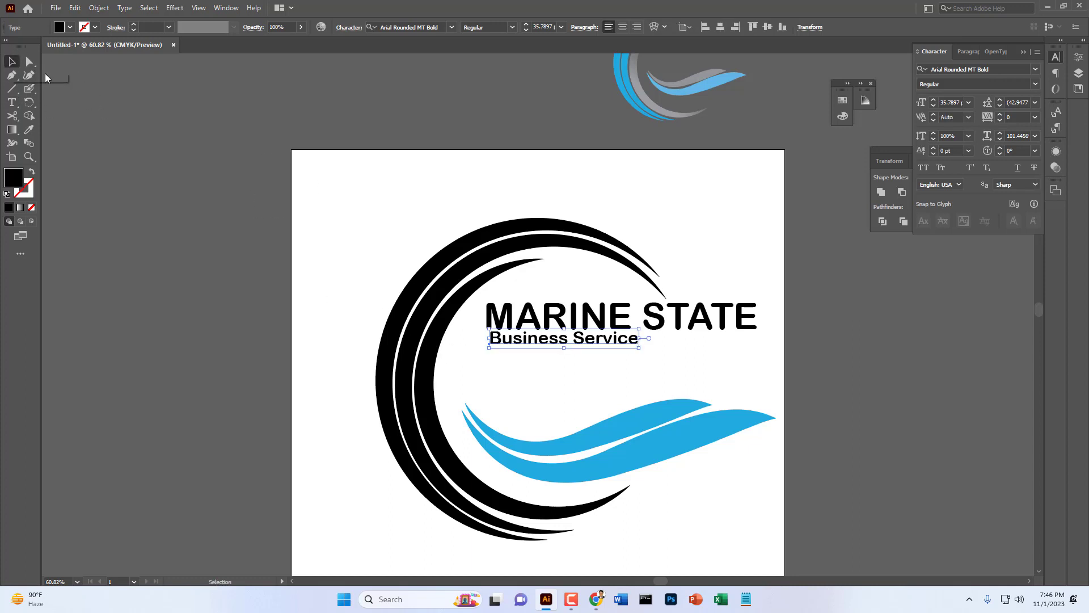
pyautogui.click(451, 28)
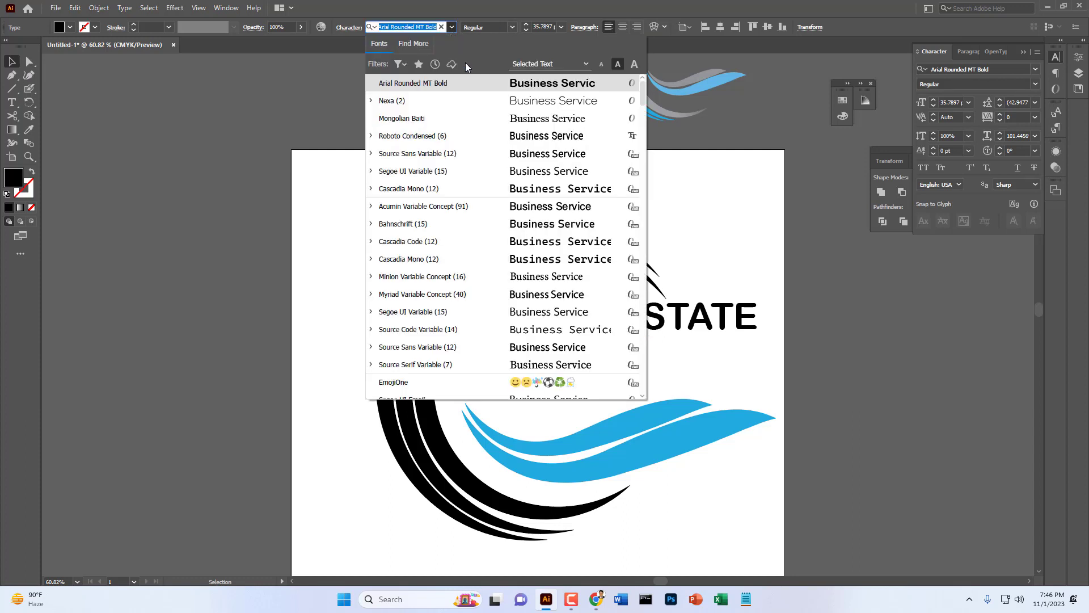
pyautogui.click(549, 100)
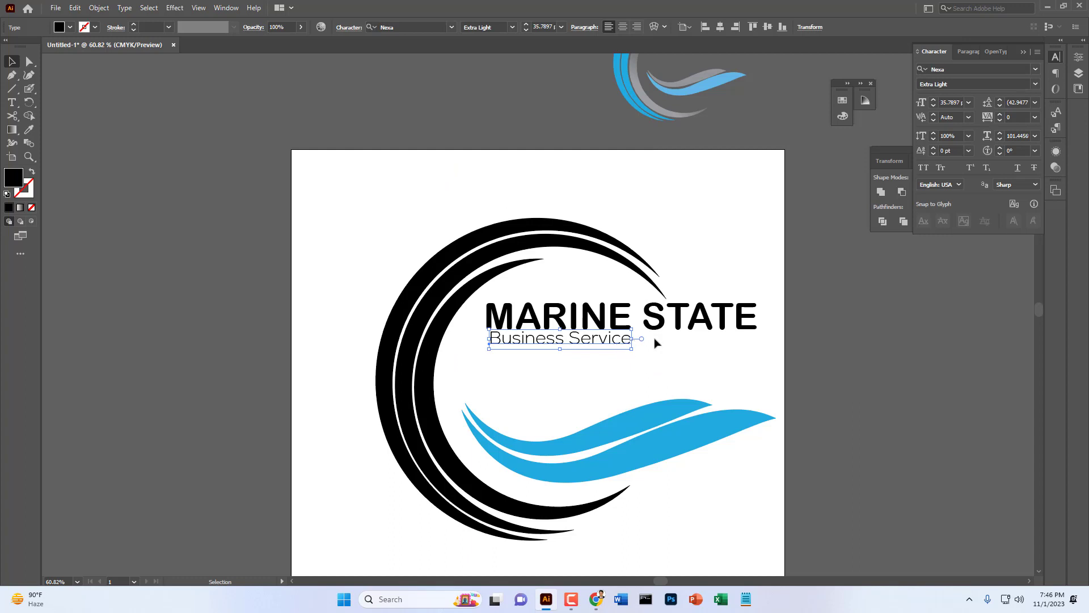
# - Widen the Business Service tagline's letter spacing by raising its tracking to 471
pyautogui.click(1033, 116)
pyautogui.click(1009, 119)
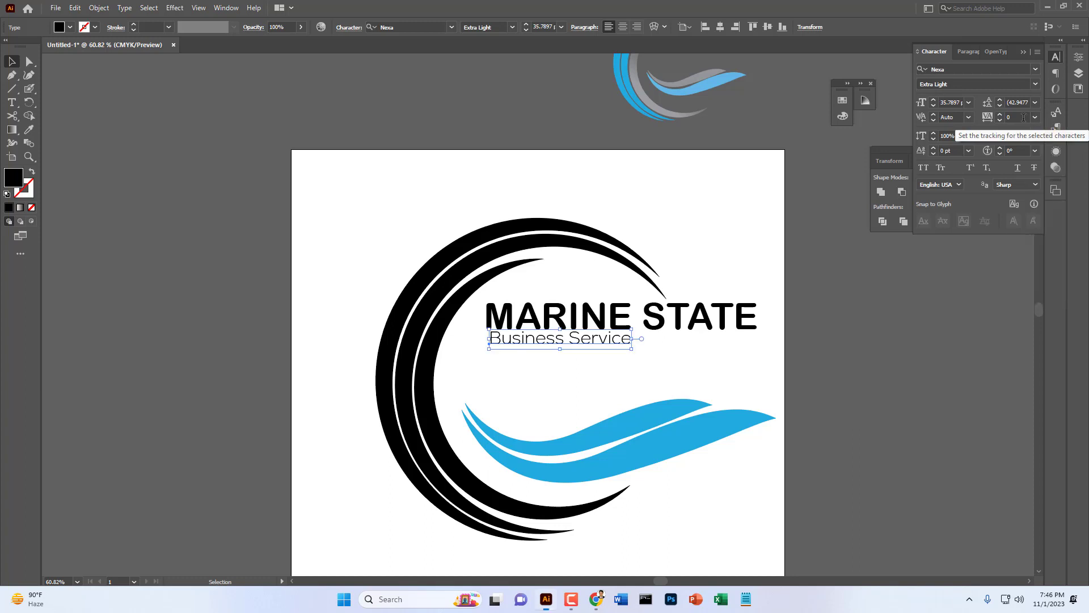
pyautogui.click(1011, 116)
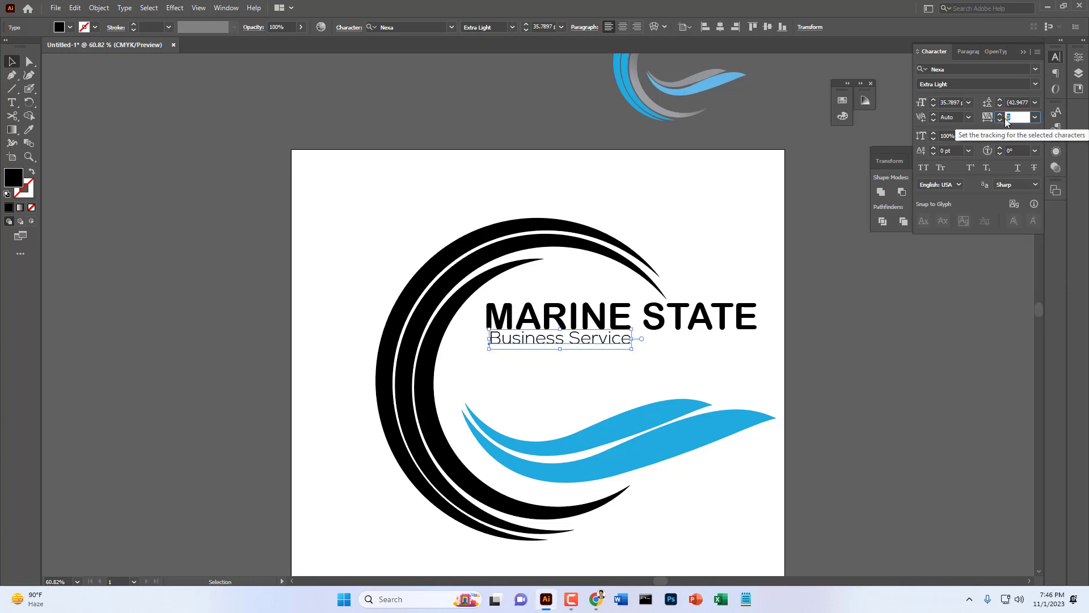
pyautogui.doubleClick(1020, 117)
pyautogui.scroll(4, 1016, 118)
pyautogui.scroll(5, 1016, 118)
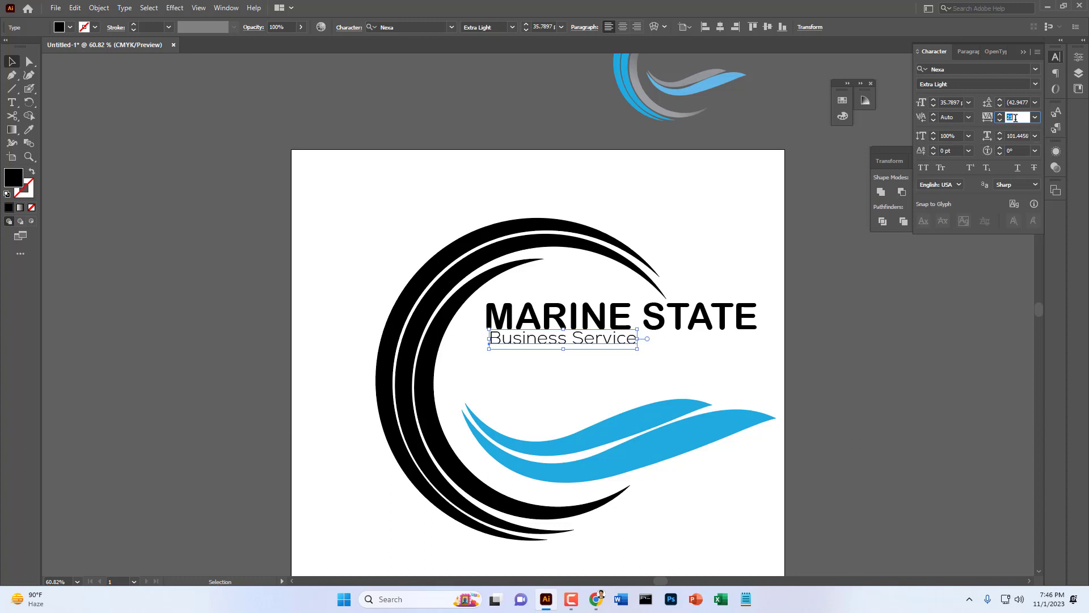
pyautogui.scroll(2, 1015, 118)
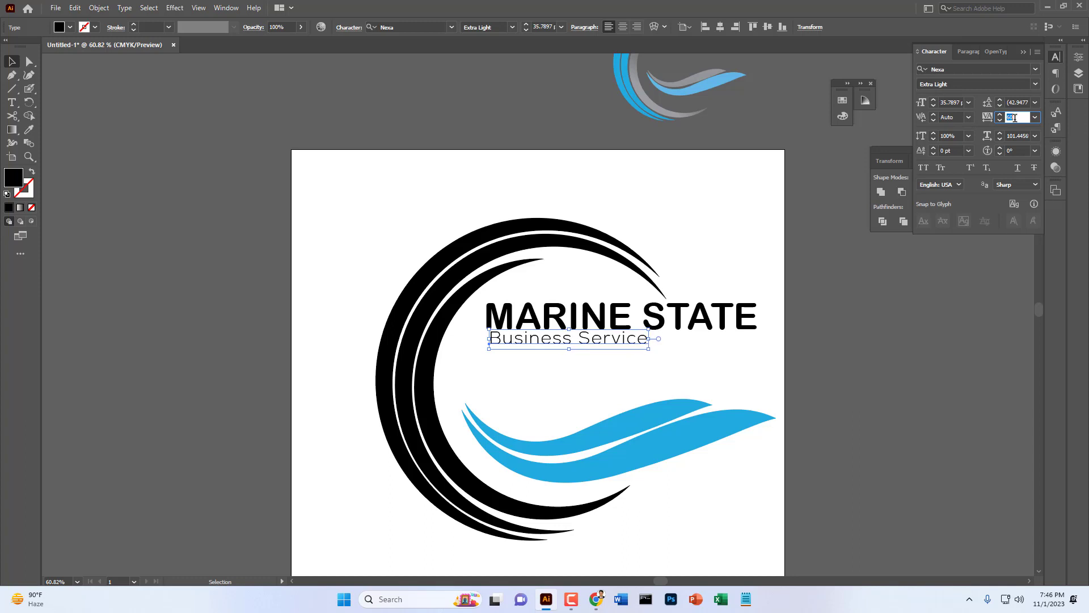
pyautogui.scroll(2, 1015, 118)
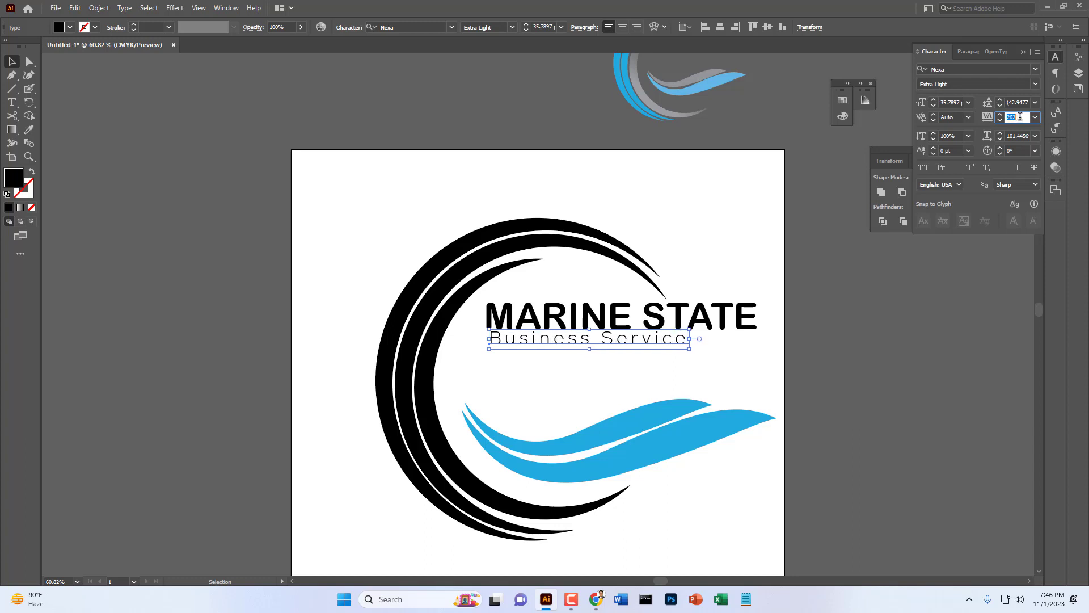
pyautogui.scroll(5, 1021, 116)
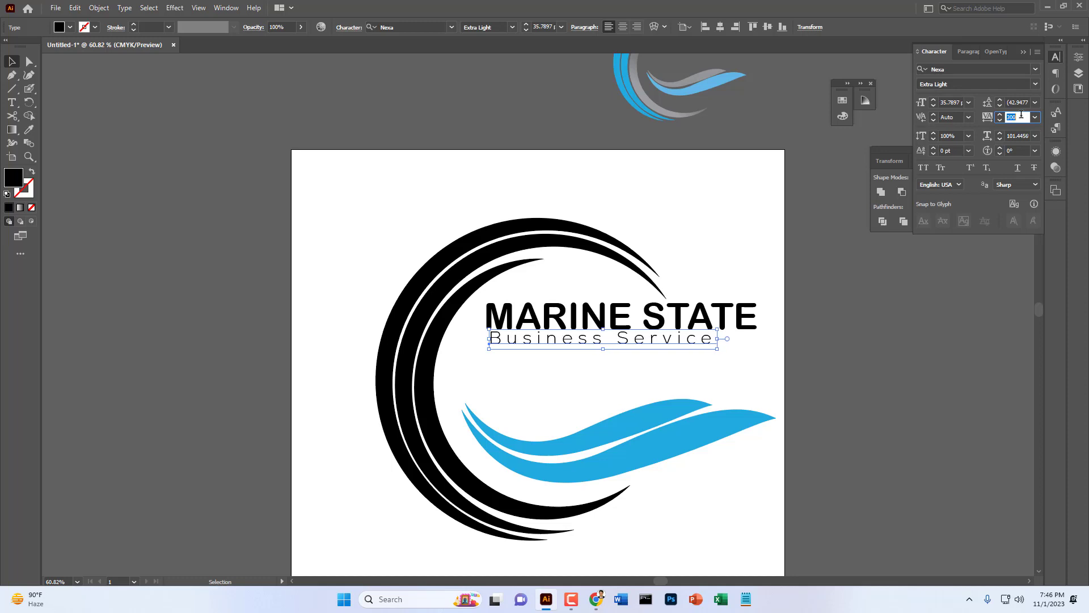
pyautogui.scroll(5, 1021, 115)
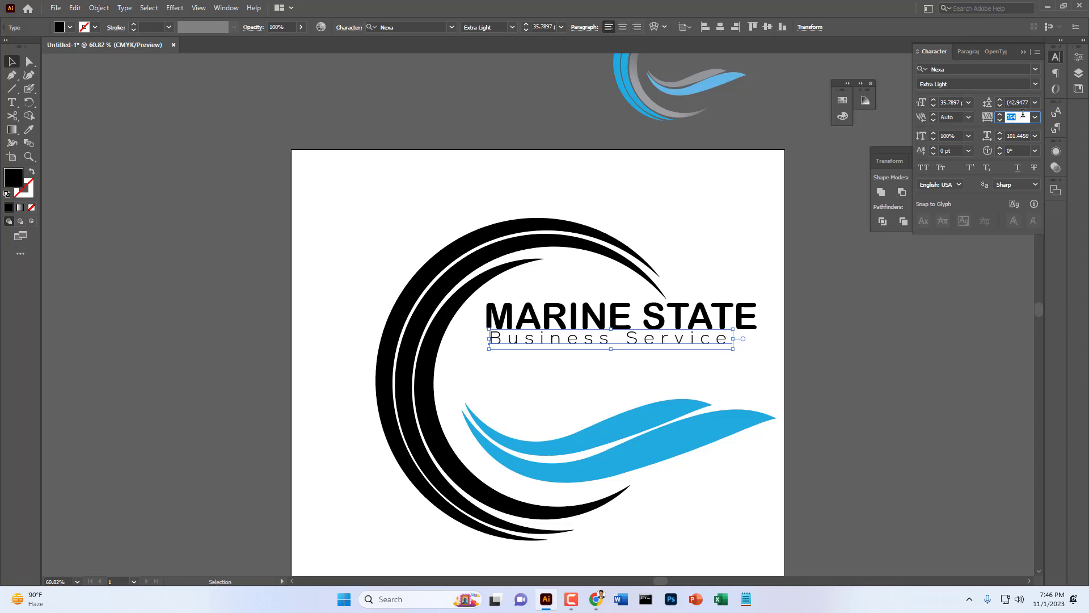
pyautogui.scroll(5, 1024, 115)
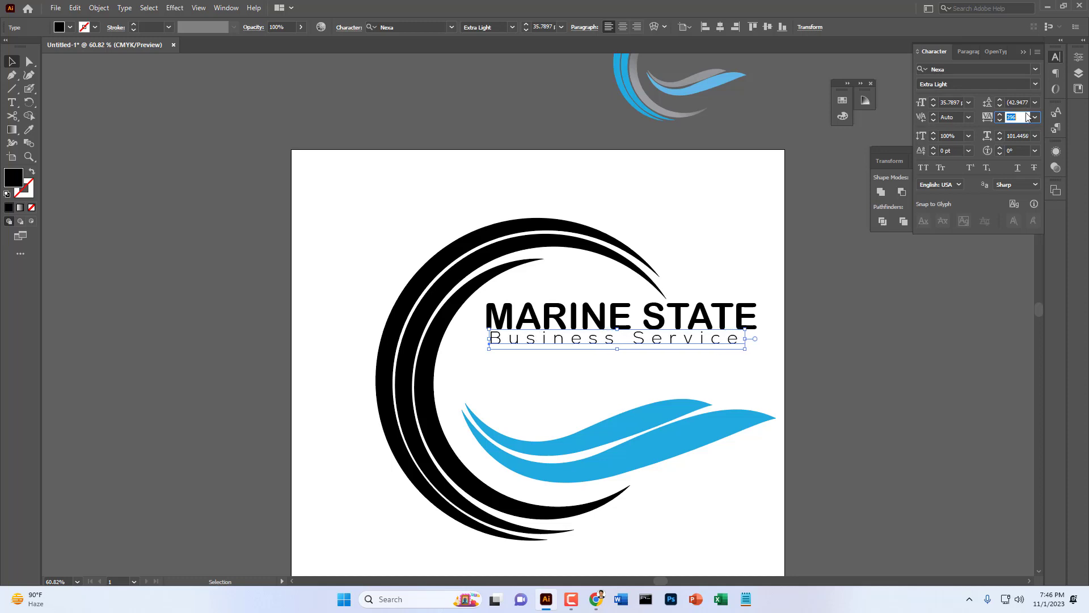
pyautogui.scroll(2, 1029, 116)
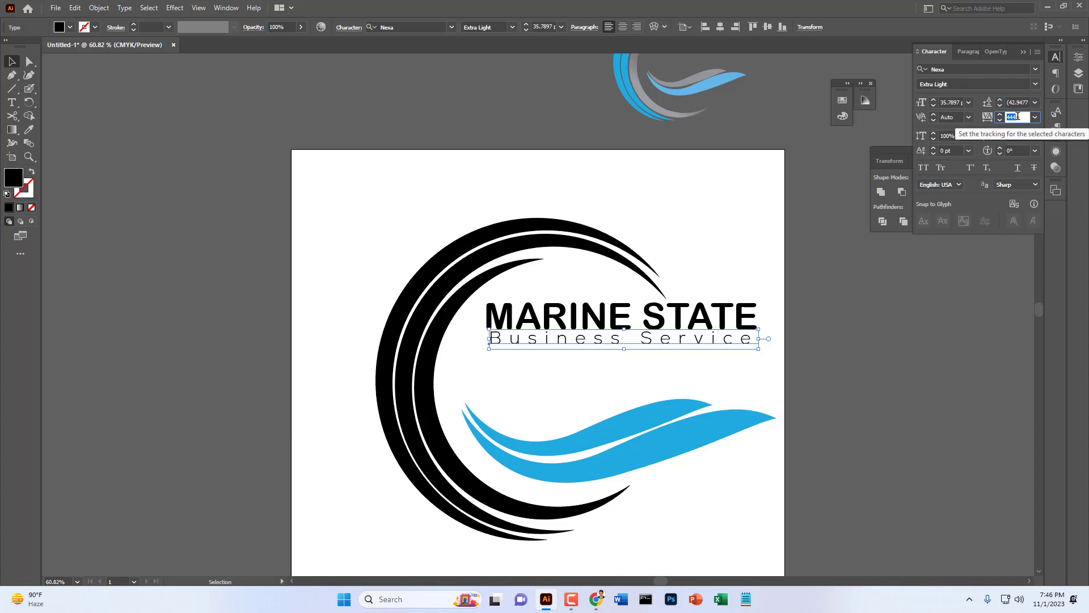
pyautogui.scroll(18, 1018, 116)
pyautogui.scroll(8, 1017, 115)
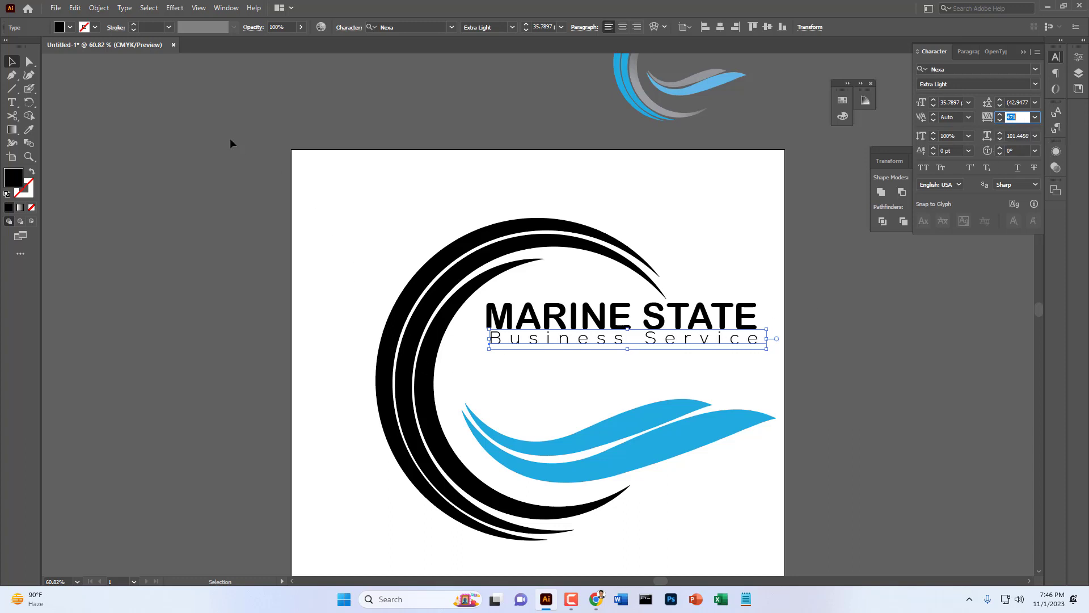
pyautogui.click(121, 168)
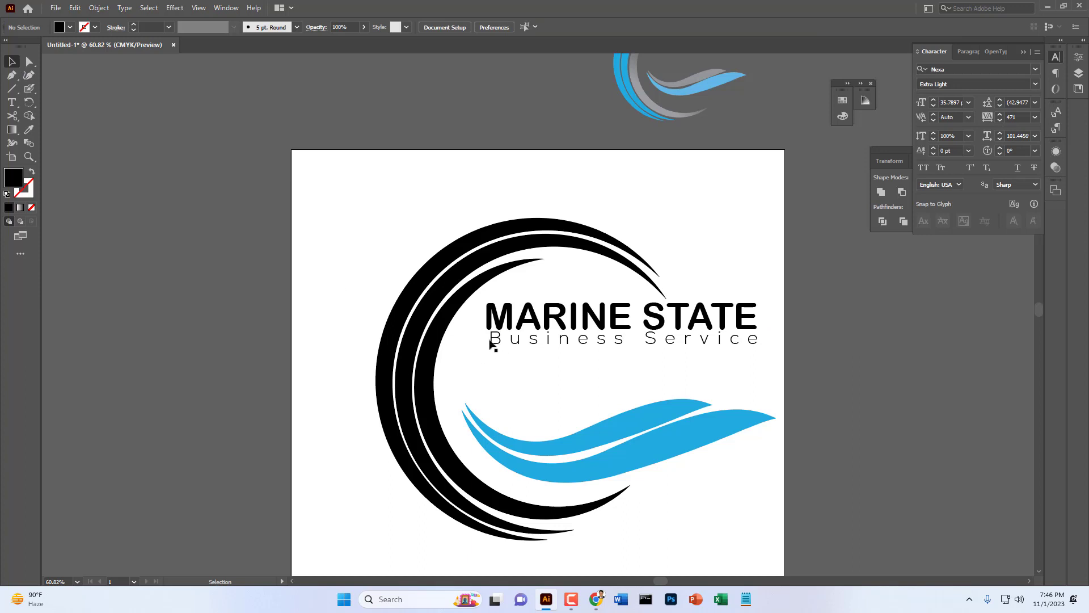
# - Scale the Business Service tagline proportionally to about 25 pt and align its start with the M of MARINE STATE
pyautogui.click(531, 347)
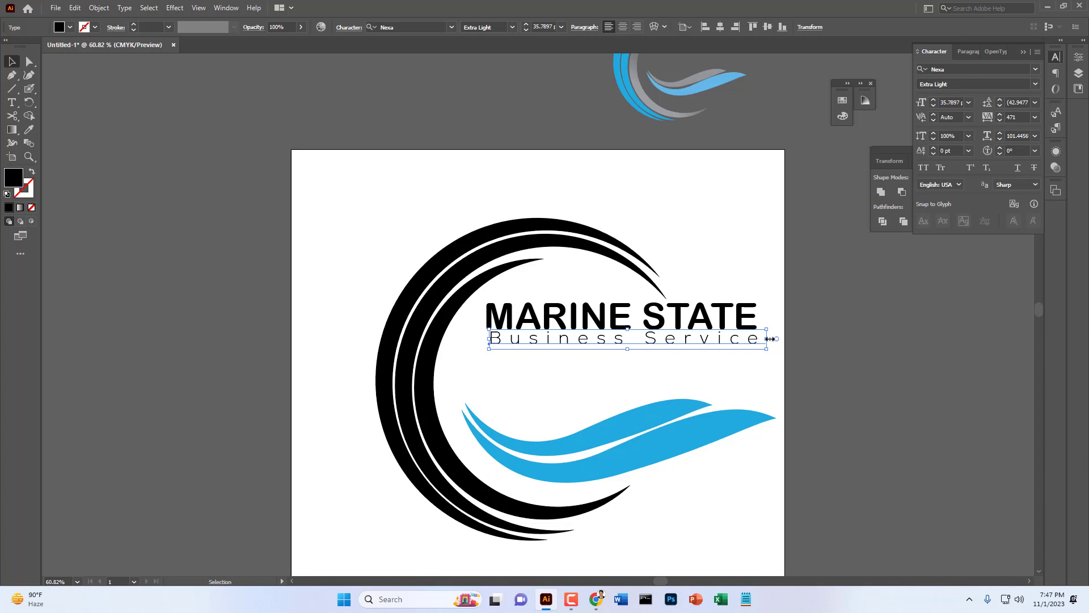
pyautogui.moveTo(770, 339); pyautogui.dragTo(773, 339)
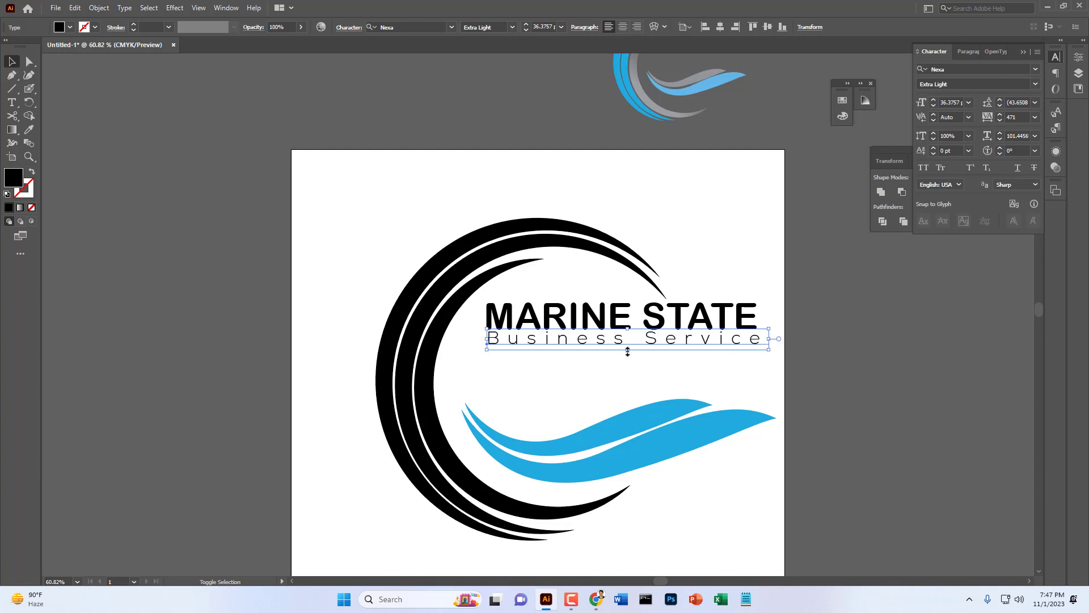
pyautogui.moveTo(626, 351); pyautogui.dragTo(634, 347)
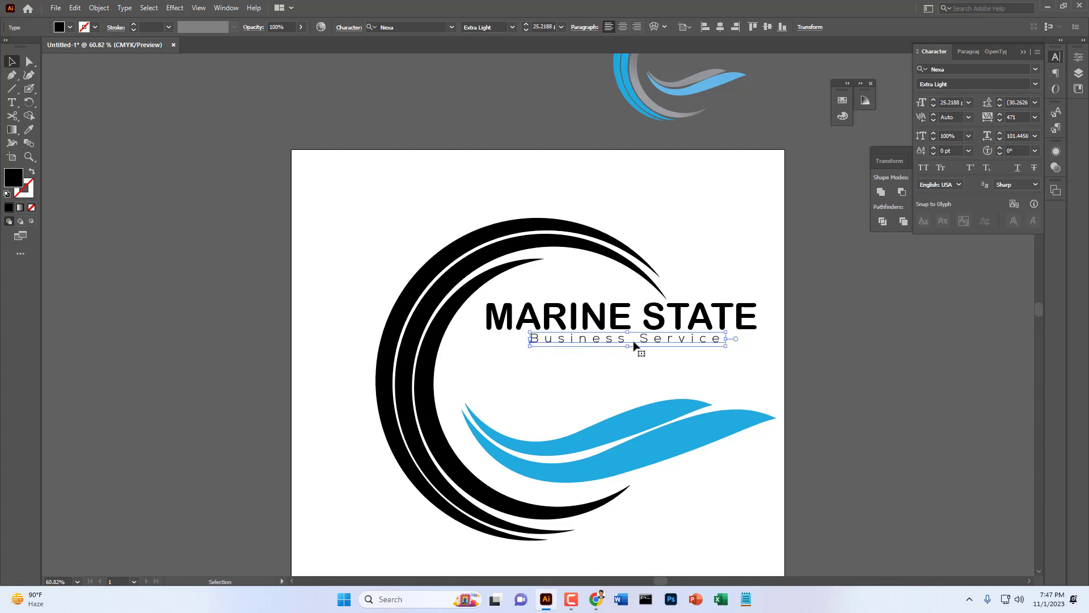
pyautogui.moveTo(642, 342); pyautogui.dragTo(599, 340)
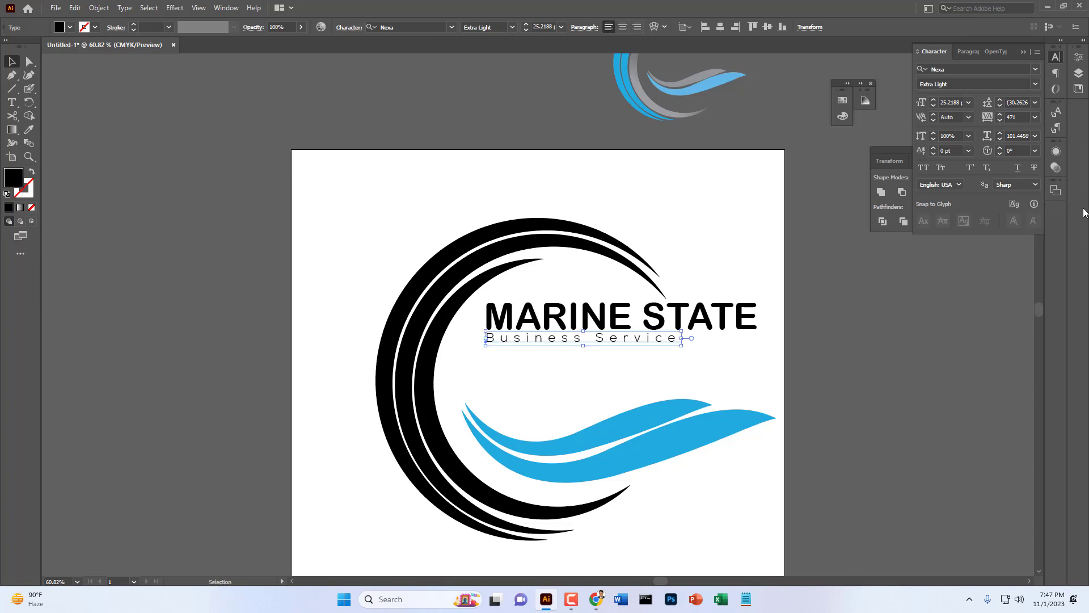
# - Raise the tagline's tracking to 896 so it spans the width of MARINE STATE, and deselect it
pyautogui.moveTo(1023, 115); pyautogui.dragTo(1002, 117)
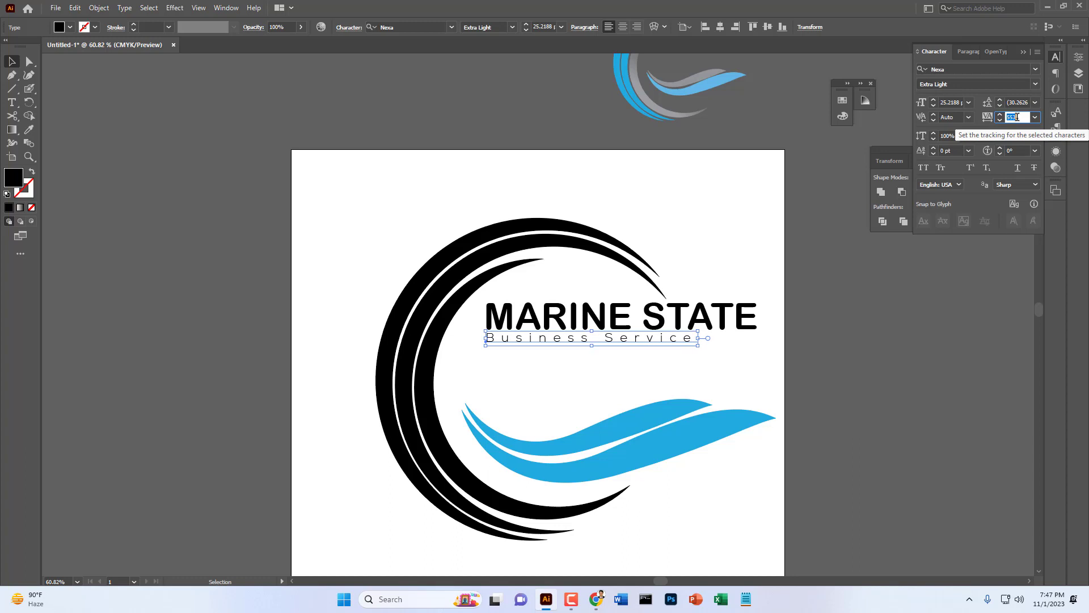
pyautogui.scroll(5, 1017, 117)
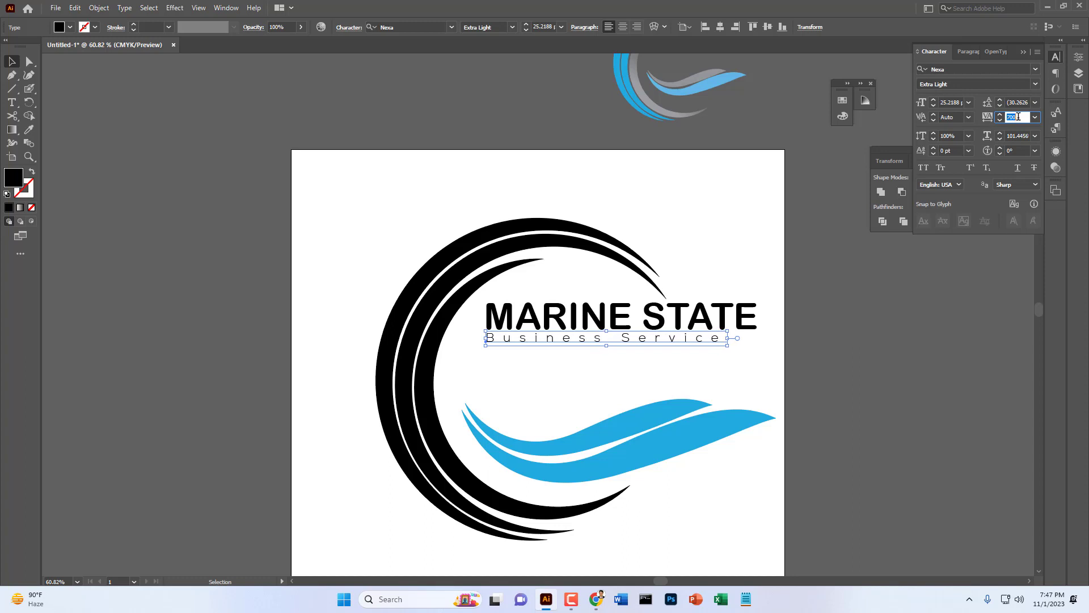
pyautogui.scroll(10, 1018, 116)
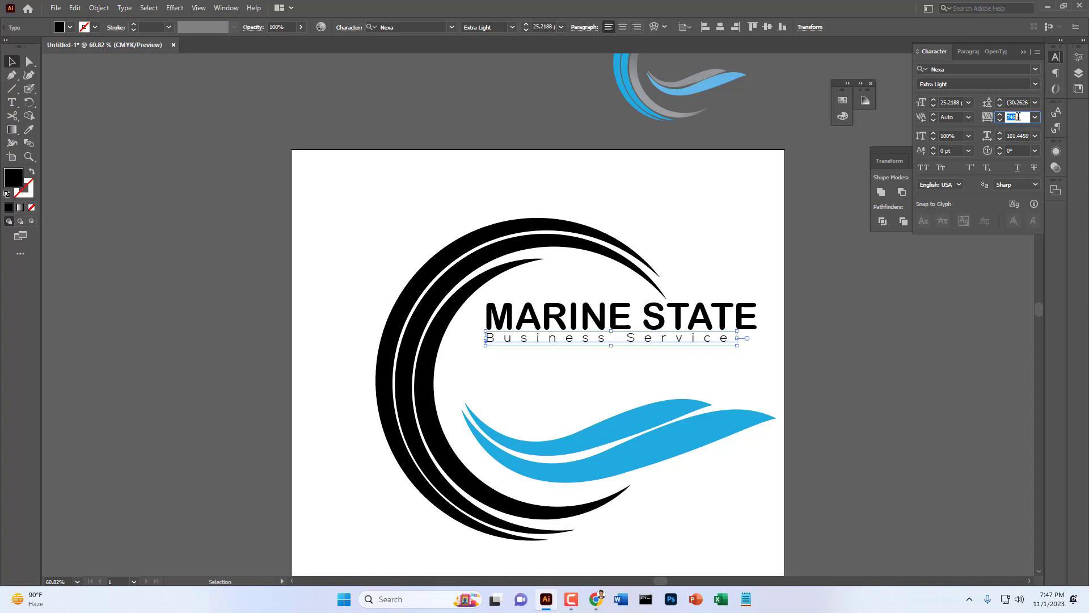
pyautogui.scroll(2, 1019, 117)
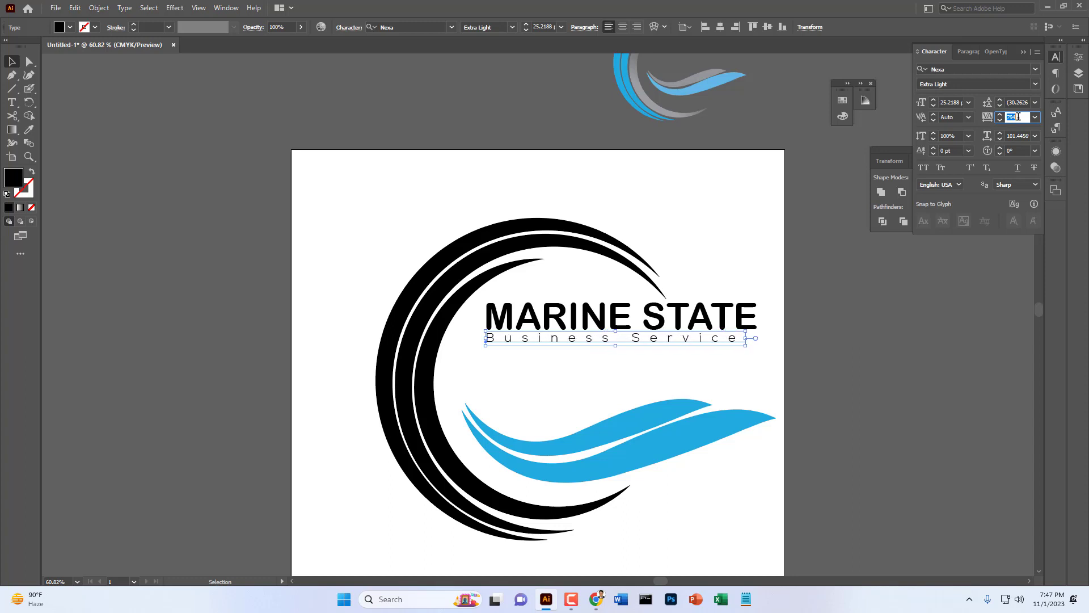
pyautogui.scroll(8, 1018, 116)
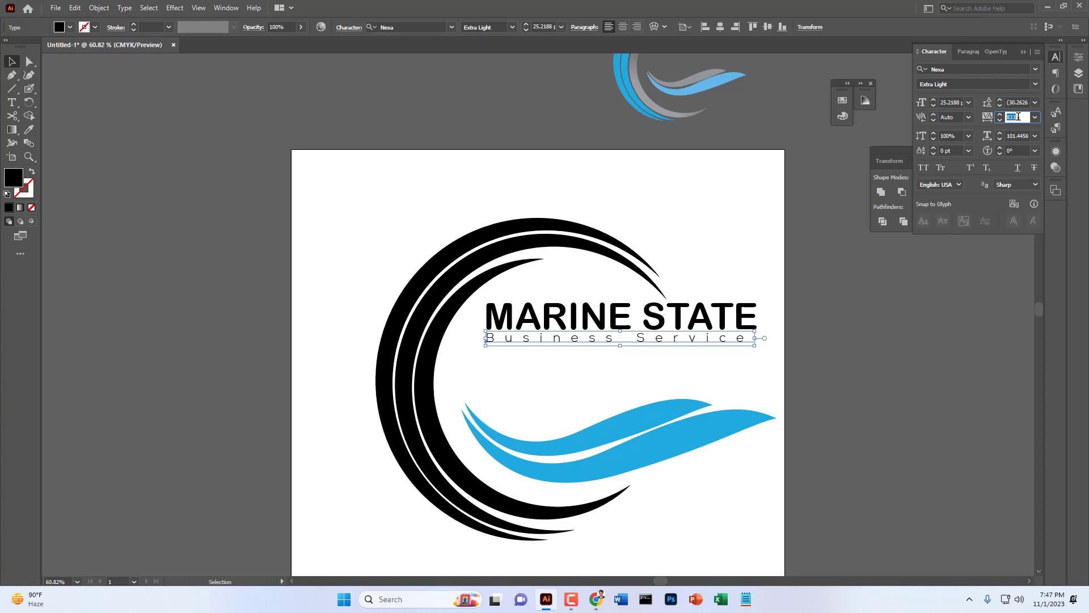
pyautogui.scroll(8, 1018, 116)
pyautogui.scroll(2, 1018, 117)
pyautogui.scroll(1, 1019, 116)
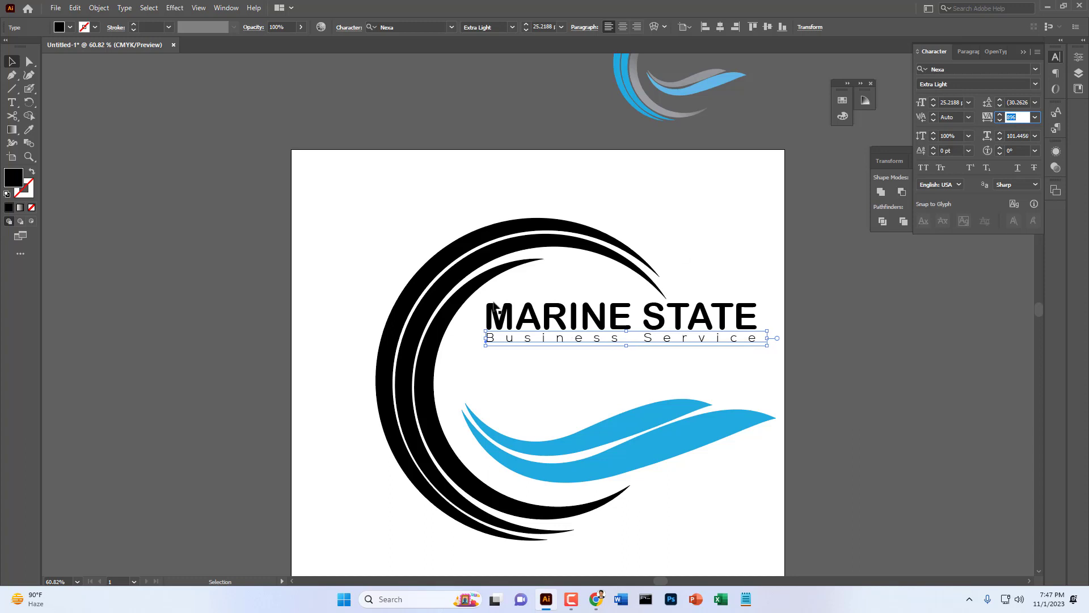
pyautogui.click(361, 244)
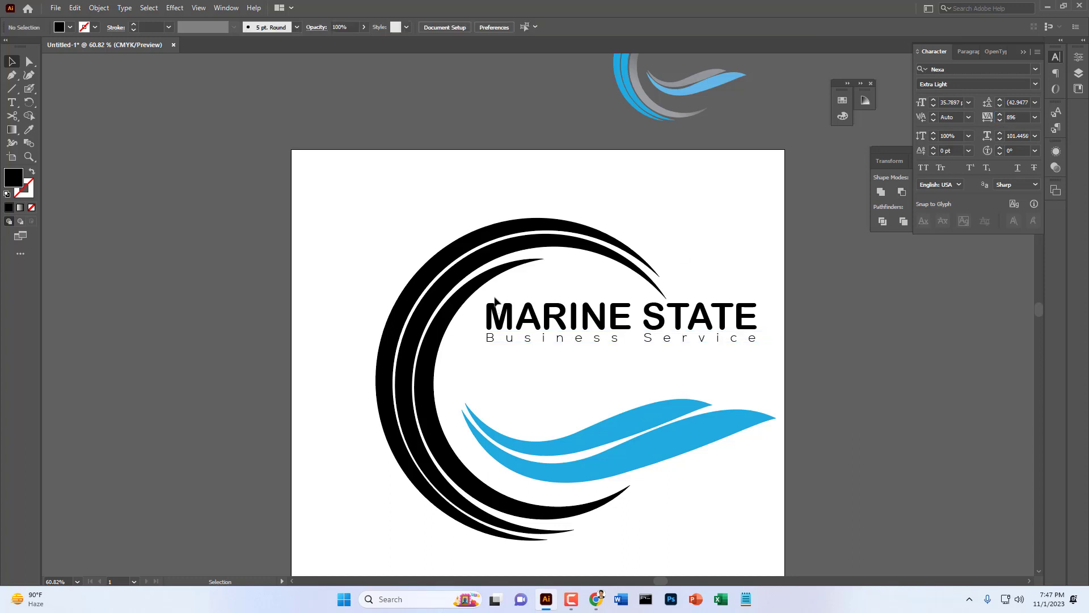
# - Convert the MARINE STATE and Business Service texts to outlines and deselect them
pyautogui.click(599, 342)
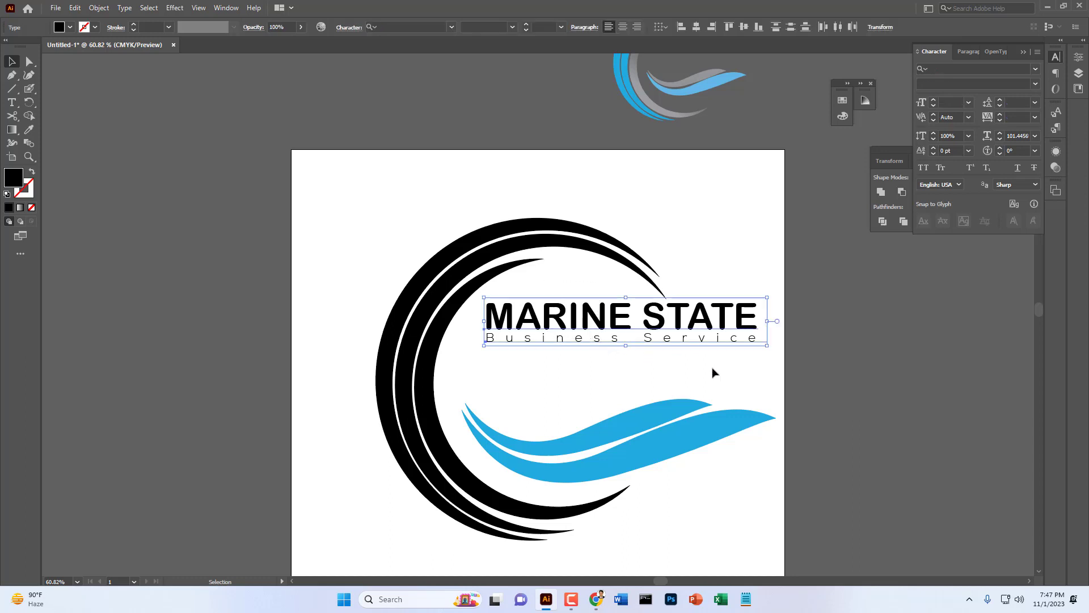
pyautogui.rightClick(743, 389)
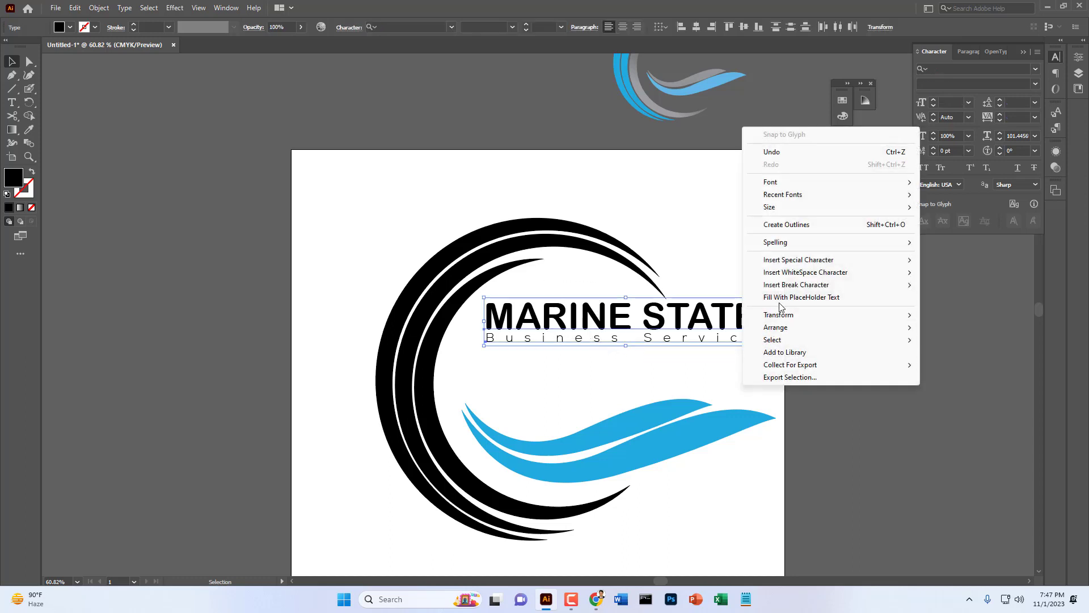
pyautogui.click(797, 226)
pyautogui.click(806, 363)
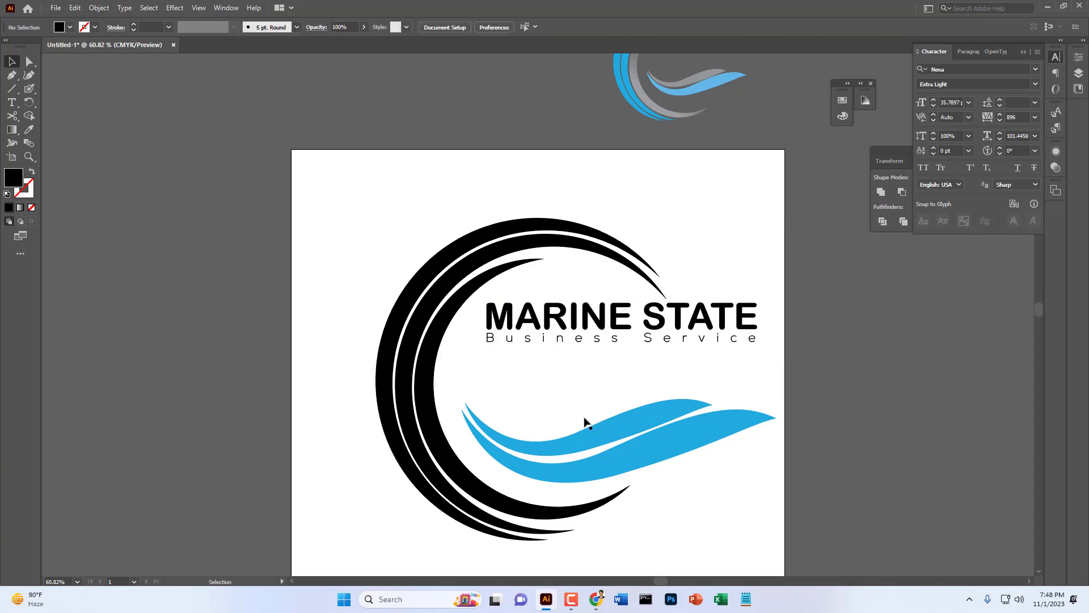
# - Fill the smaller upper wave with a medium gray swatch
pyautogui.click(590, 438)
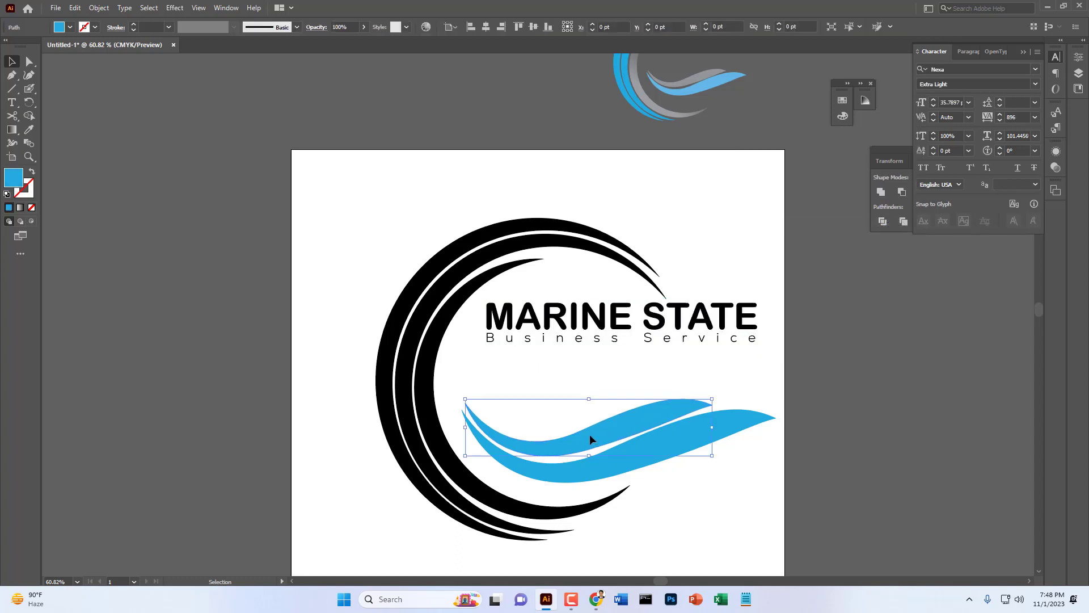
pyautogui.click(71, 27)
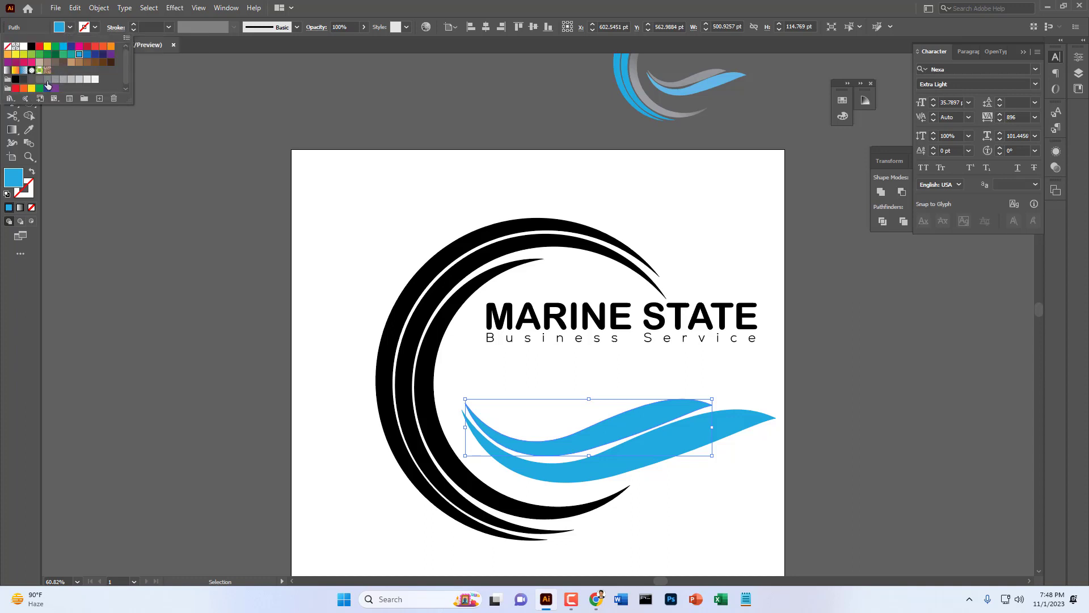
pyautogui.click(317, 322)
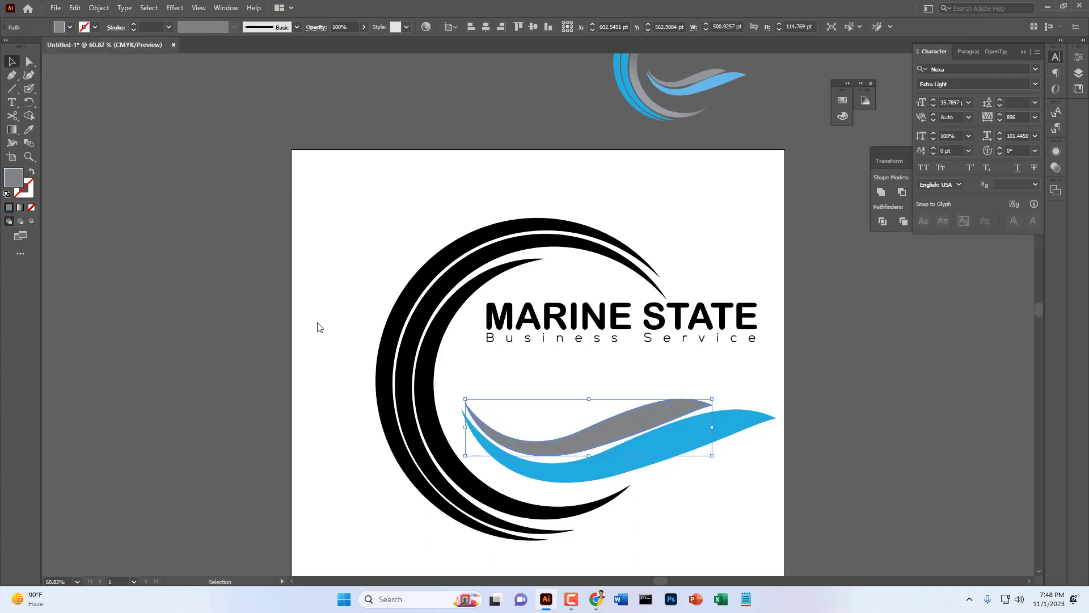
# - Change the larger lower wave's fill to the lighter blue 5EC5EA and deselect it
pyautogui.click(617, 476)
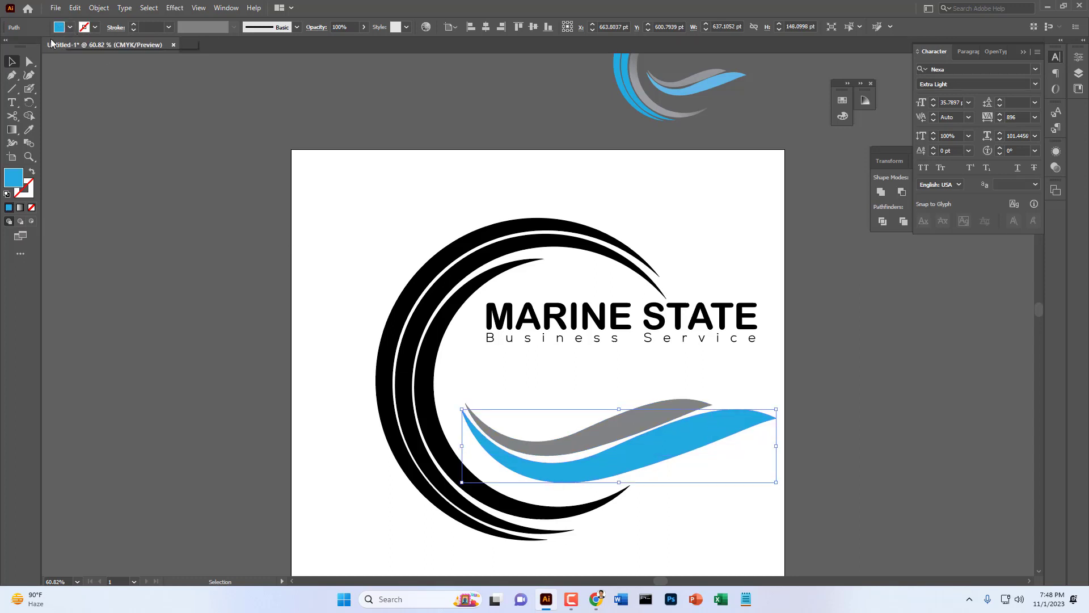
pyautogui.doubleClick(10, 186)
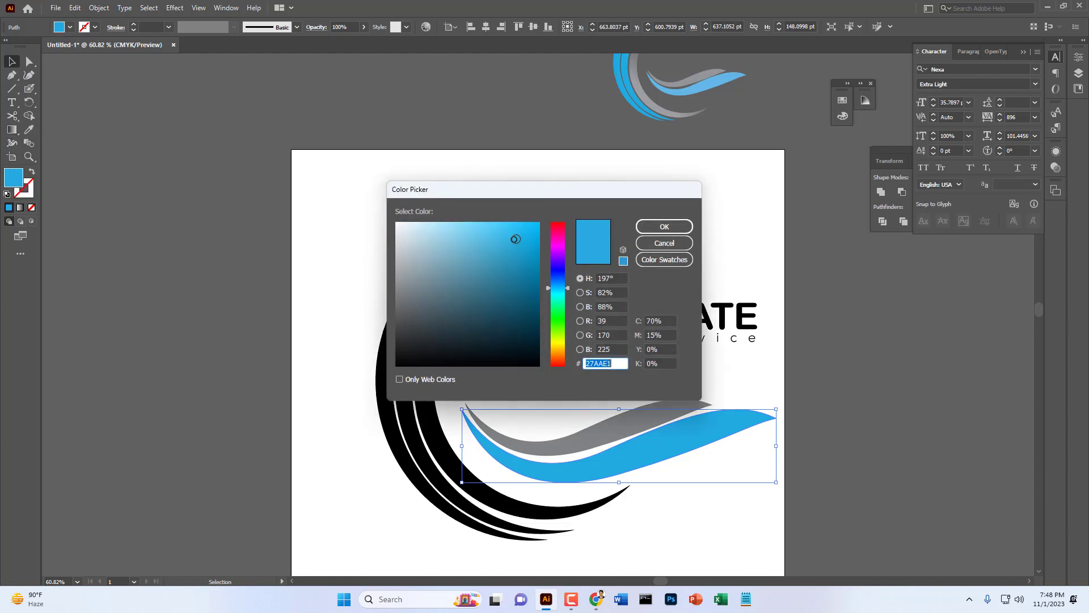
pyautogui.moveTo(510, 238)
pyautogui.mouseDown()
pyautogui.moveTo(464, 234)
pyautogui.moveTo(482, 234)
pyautogui.mouseUp()
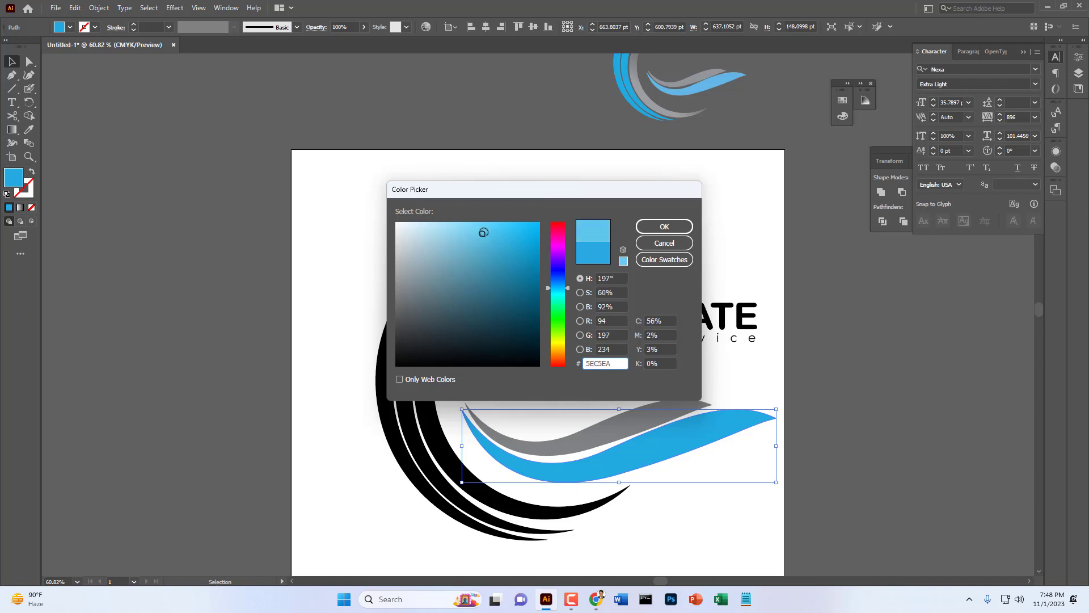
pyautogui.click(664, 227)
pyautogui.click(808, 339)
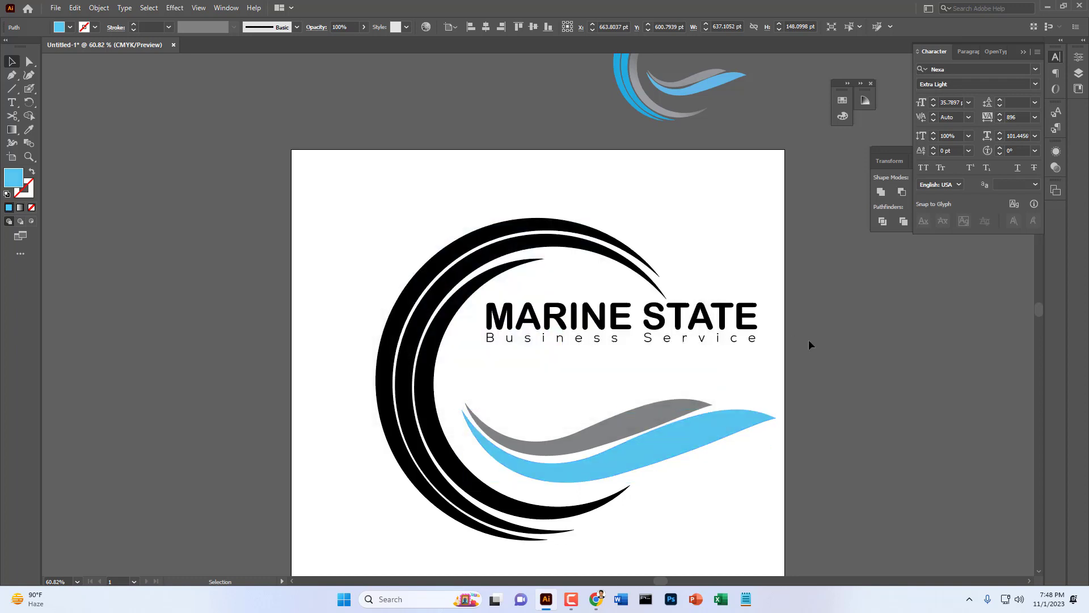
# - Fill the innermost crescent arc with a dark gray swatch and deselect it
pyautogui.click(437, 341)
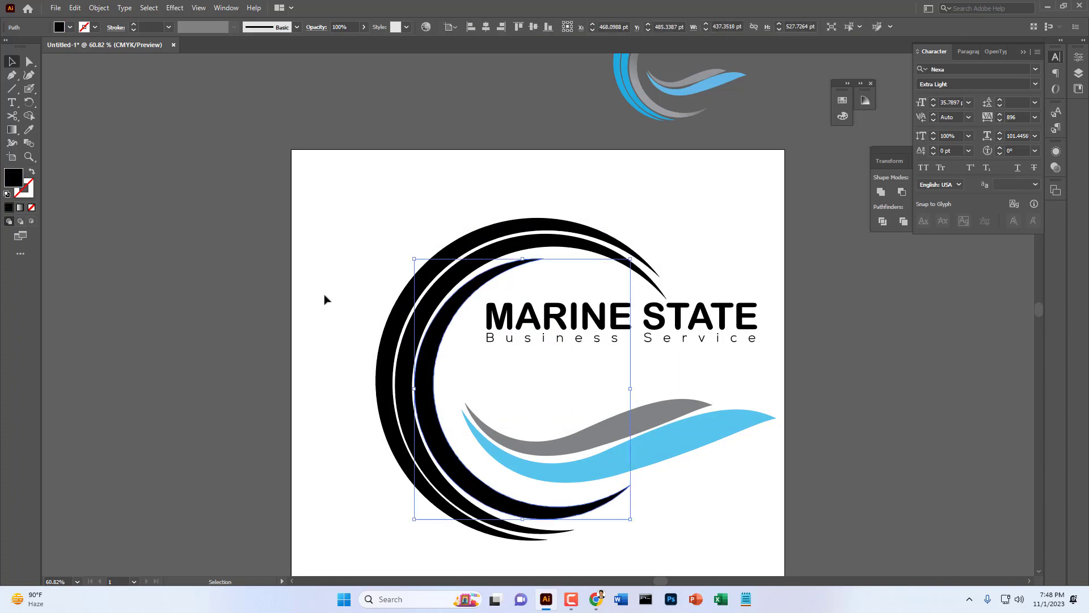
pyautogui.click(70, 27)
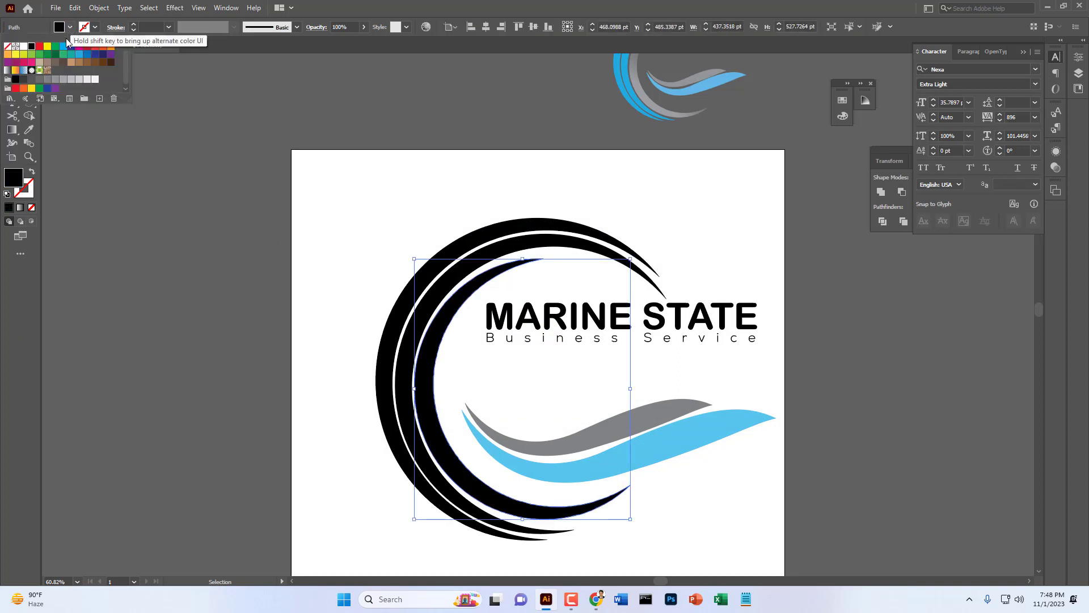
pyautogui.click(39, 79)
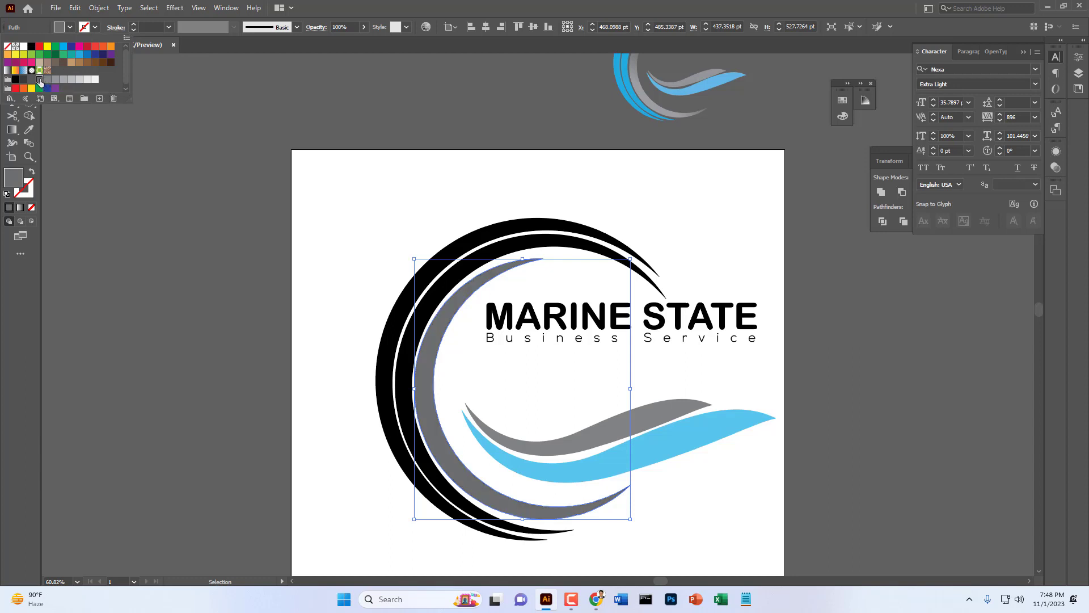
pyautogui.click(185, 235)
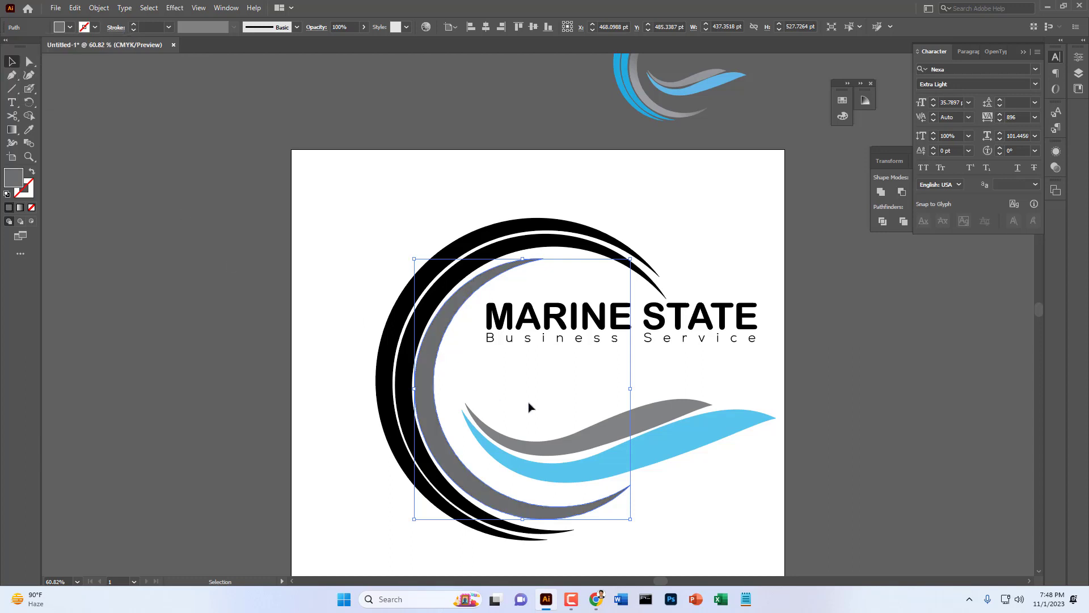
pyautogui.click(551, 379)
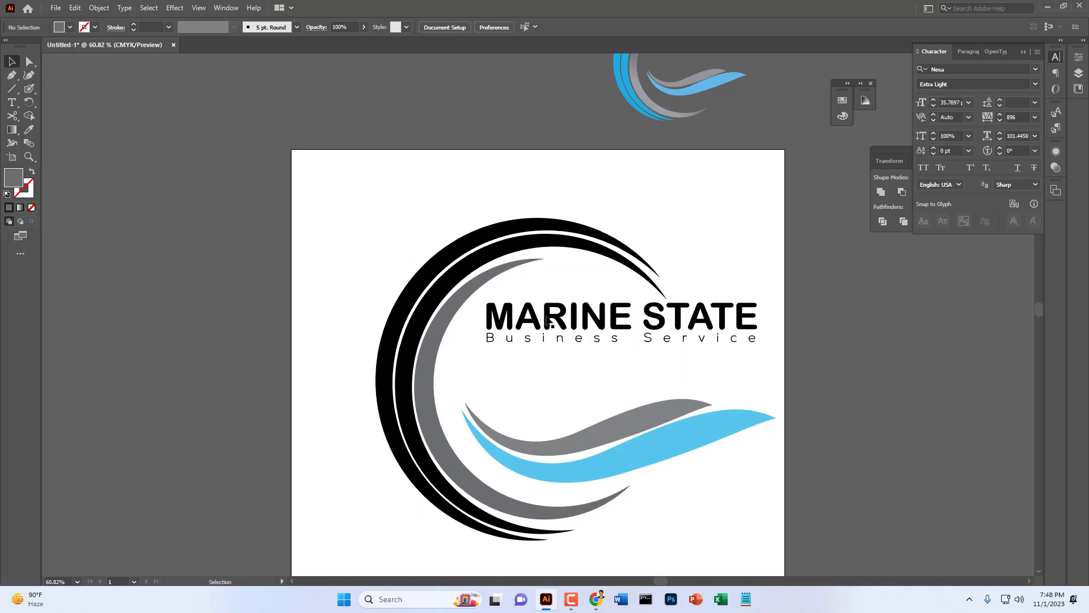
pyautogui.scroll(1, 542, 371)
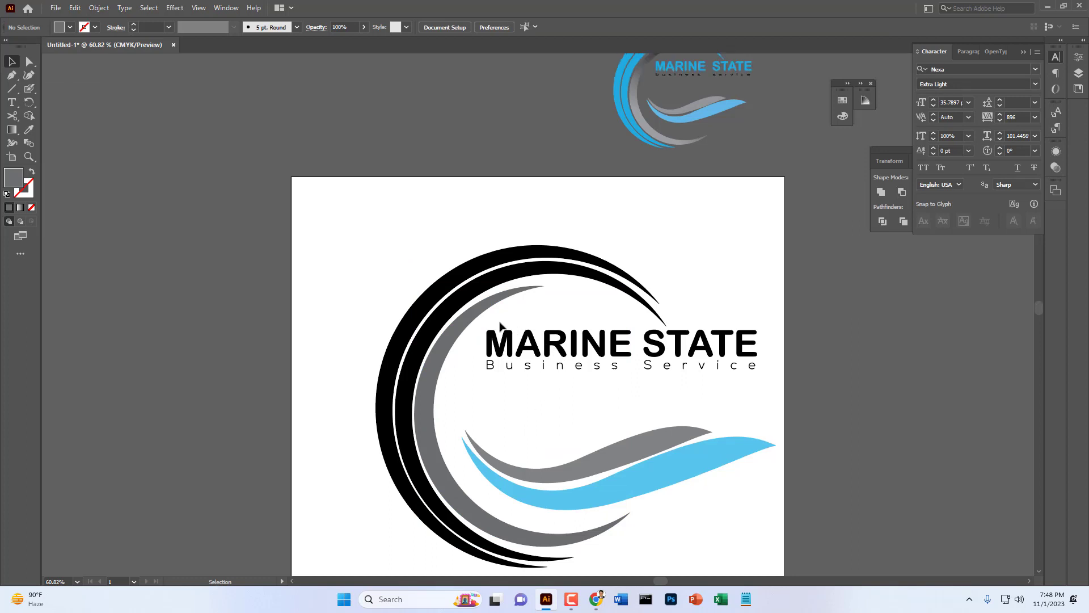
pyautogui.moveTo(482, 322); pyautogui.dragTo(527, 347)
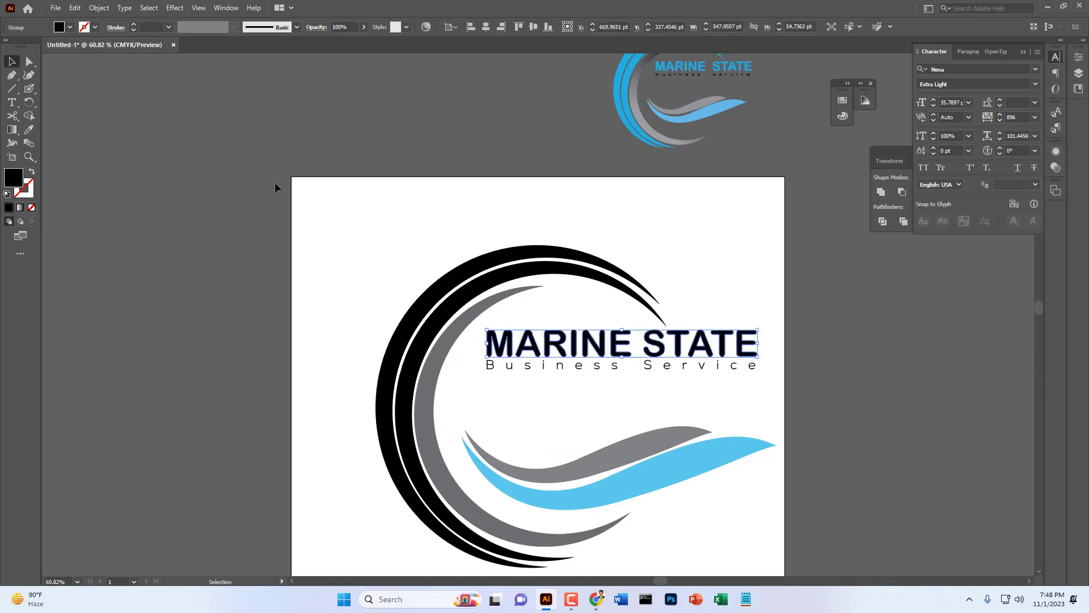
pyautogui.click(70, 27)
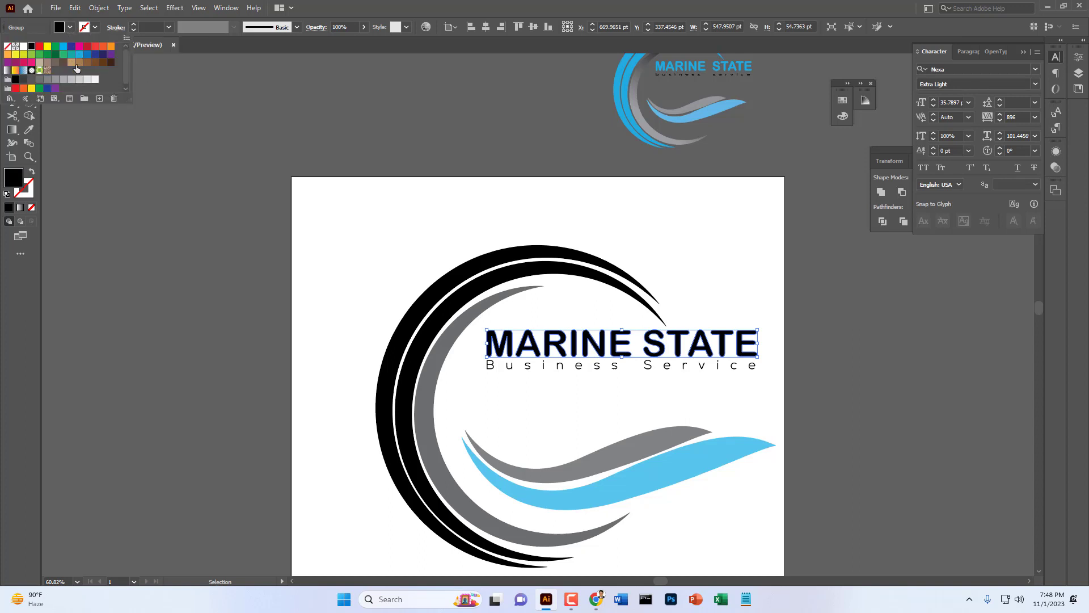
pyautogui.click(29, 131)
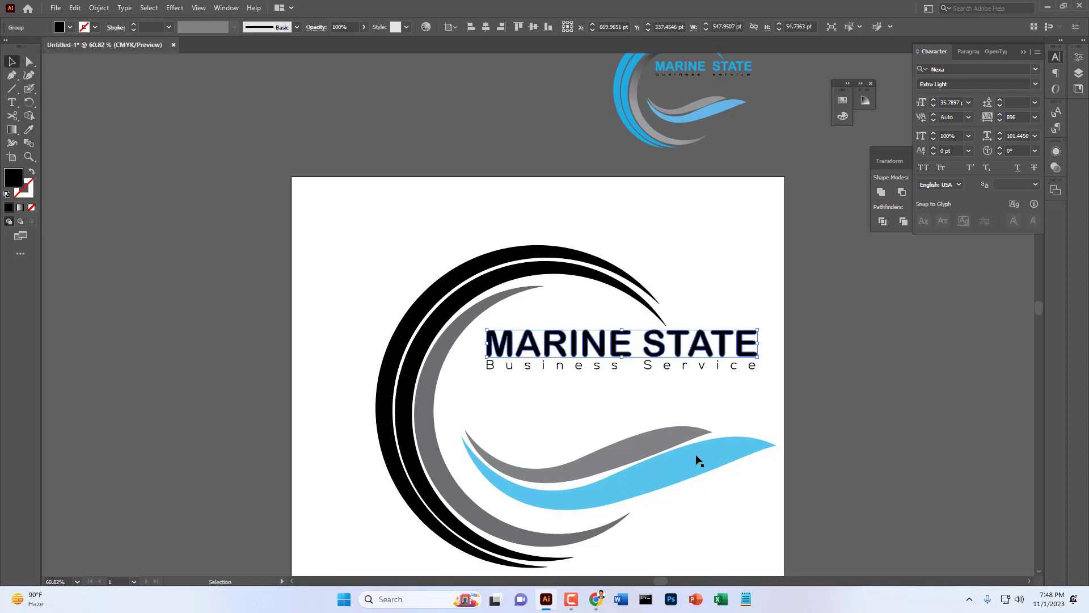
pyautogui.click(737, 451)
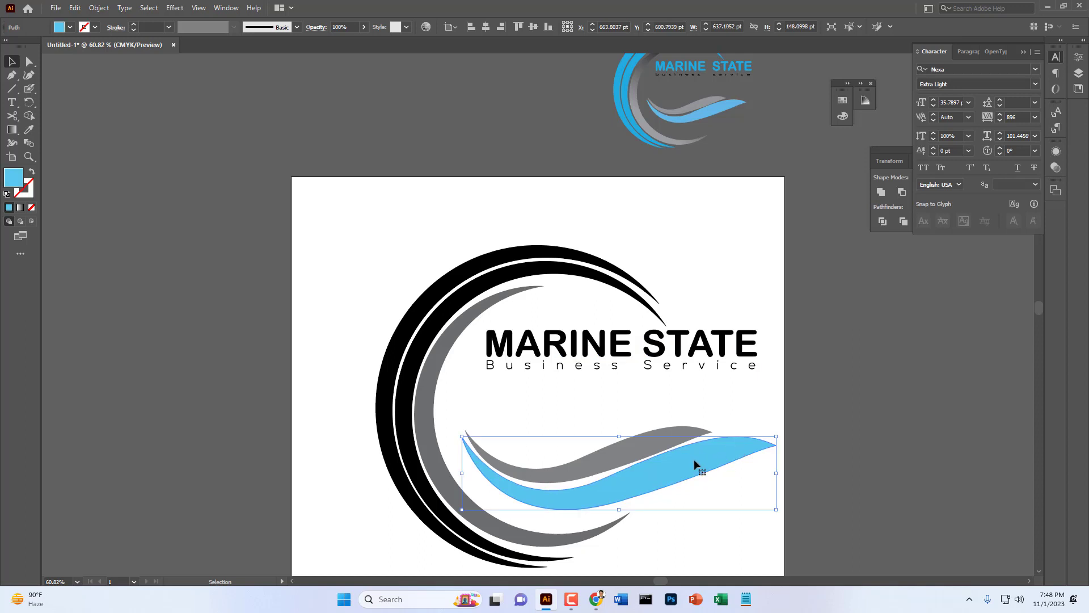
pyautogui.click(292, 355)
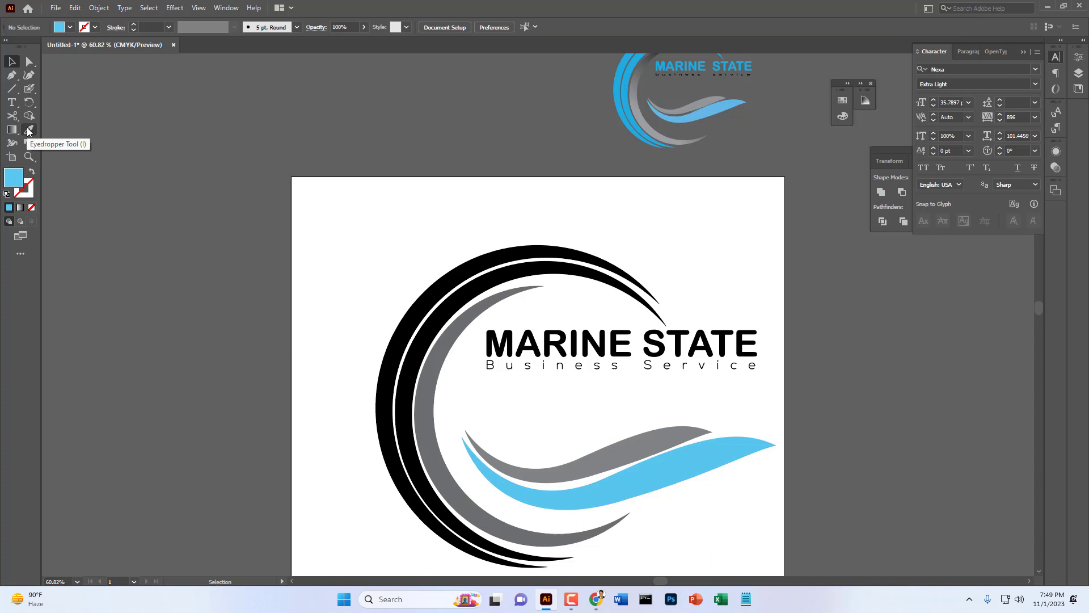
pyautogui.click(28, 130)
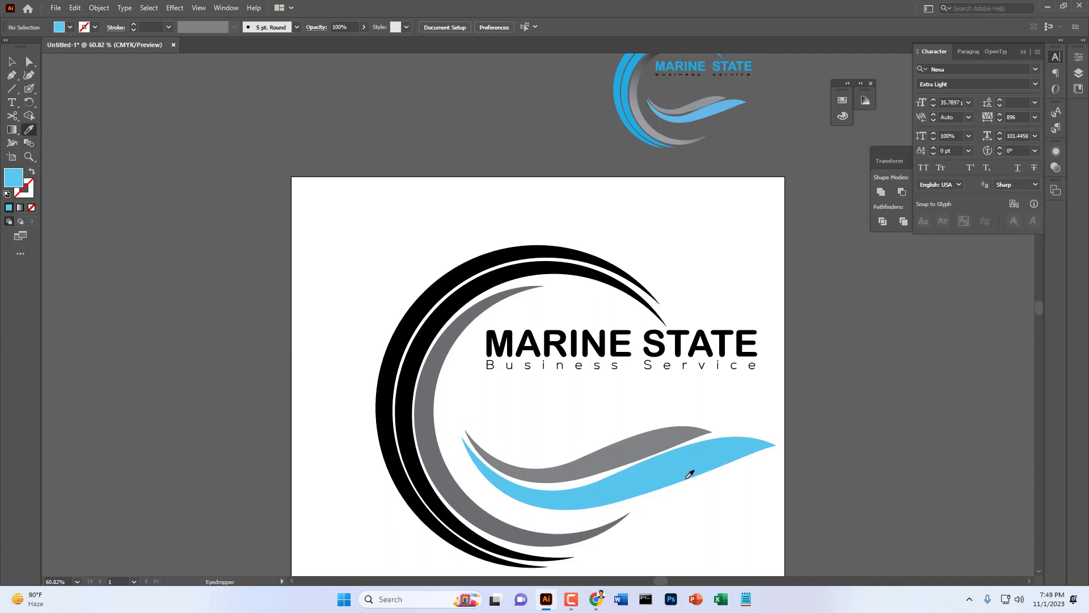
pyautogui.click(725, 337)
pyautogui.click(12, 61)
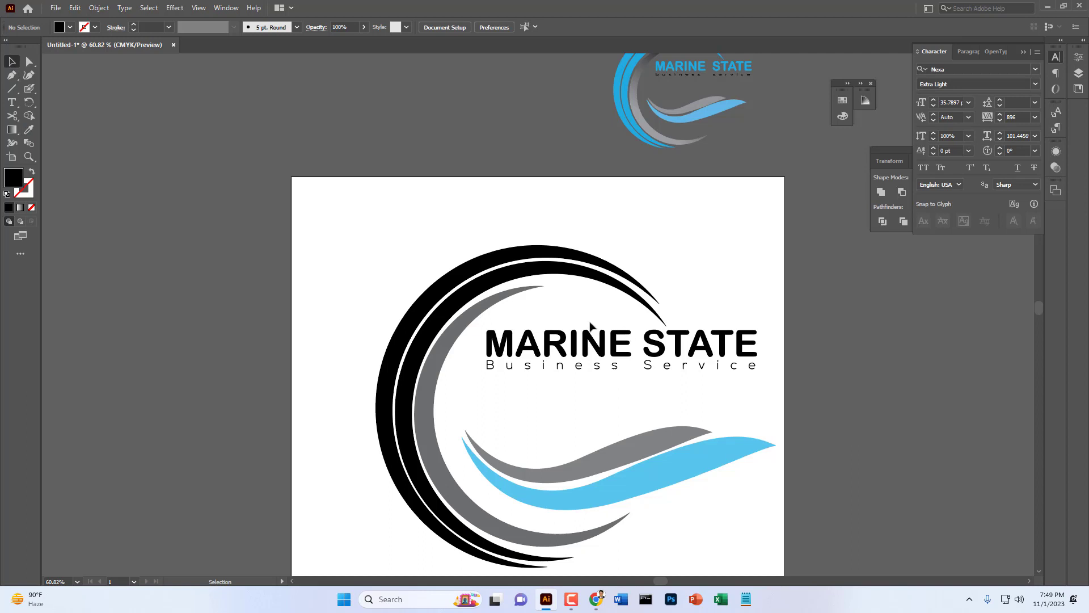
pyautogui.click(713, 357)
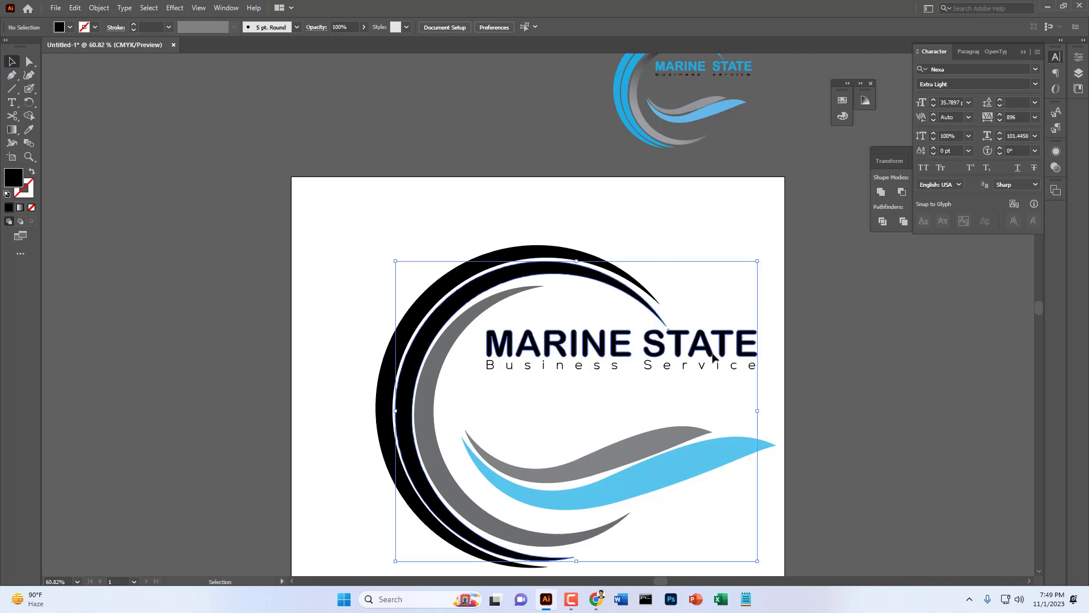
pyautogui.click(360, 341)
# - Recolor the MARINE STATE lettering with the lower wave's light blue using the Eyedropper, and deselect it
pyautogui.moveTo(712, 320); pyautogui.dragTo(763, 351)
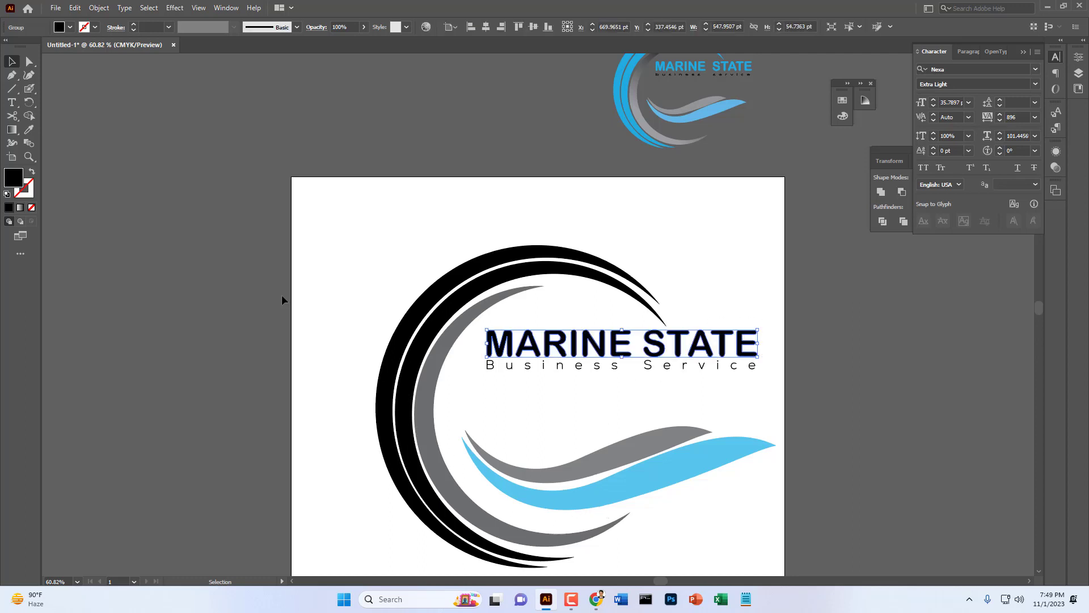
pyautogui.click(30, 129)
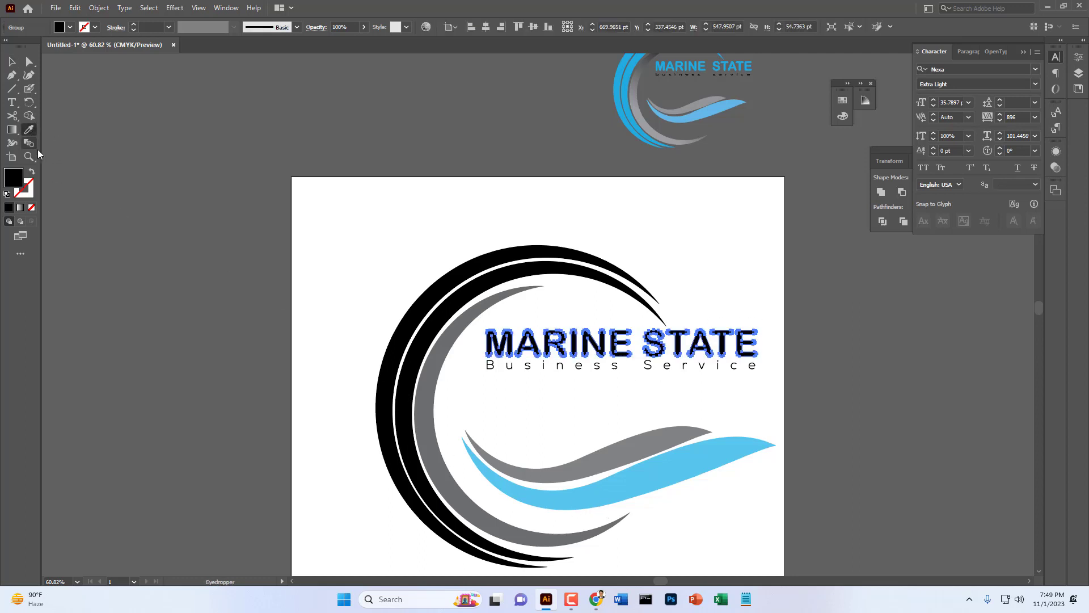
pyautogui.click(680, 461)
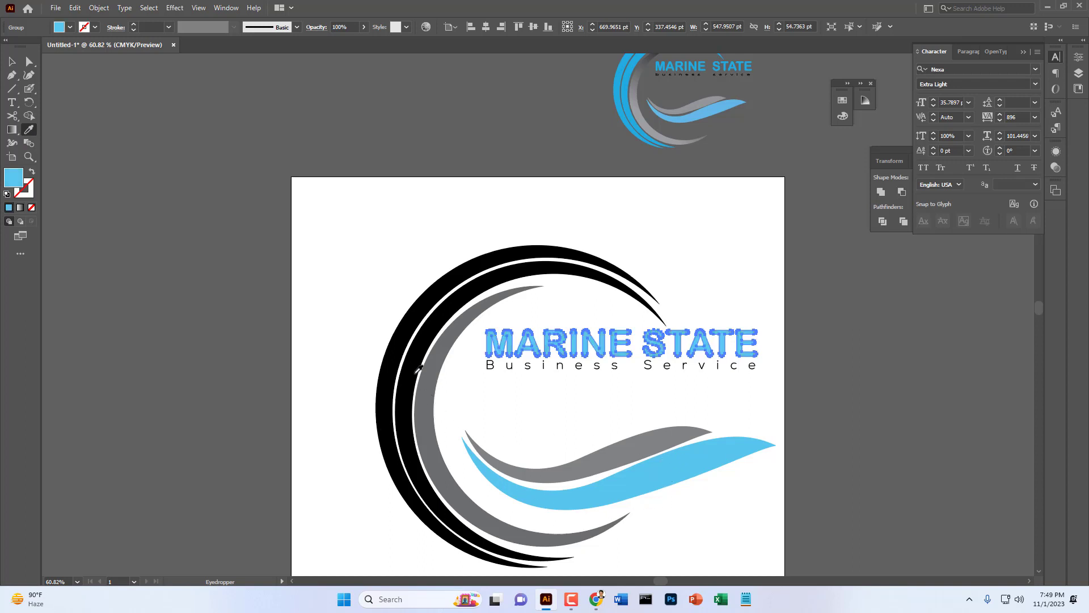
pyautogui.click(415, 368)
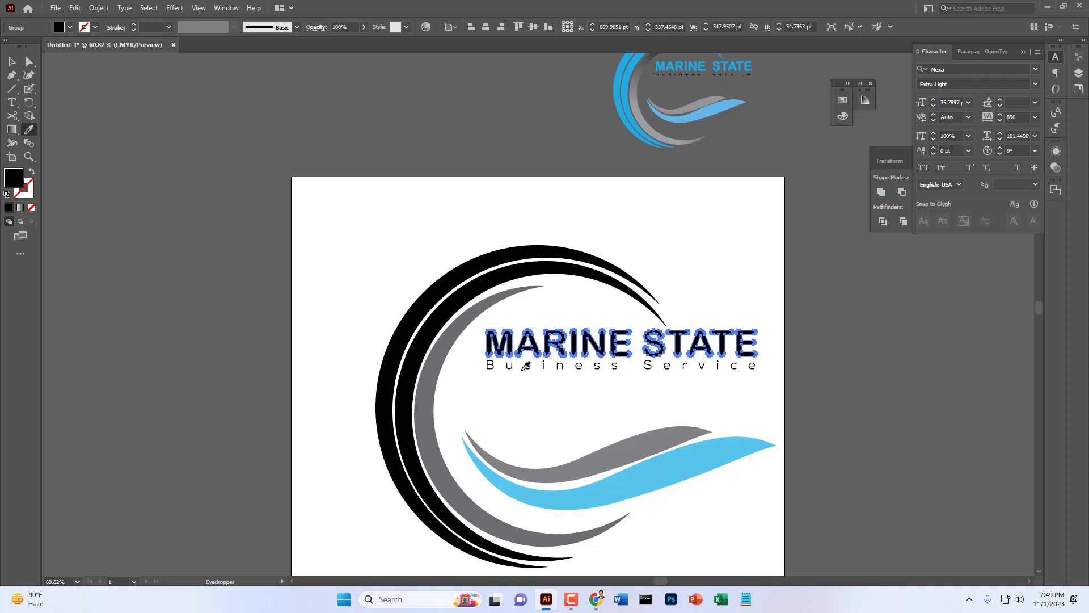
pyautogui.click(687, 462)
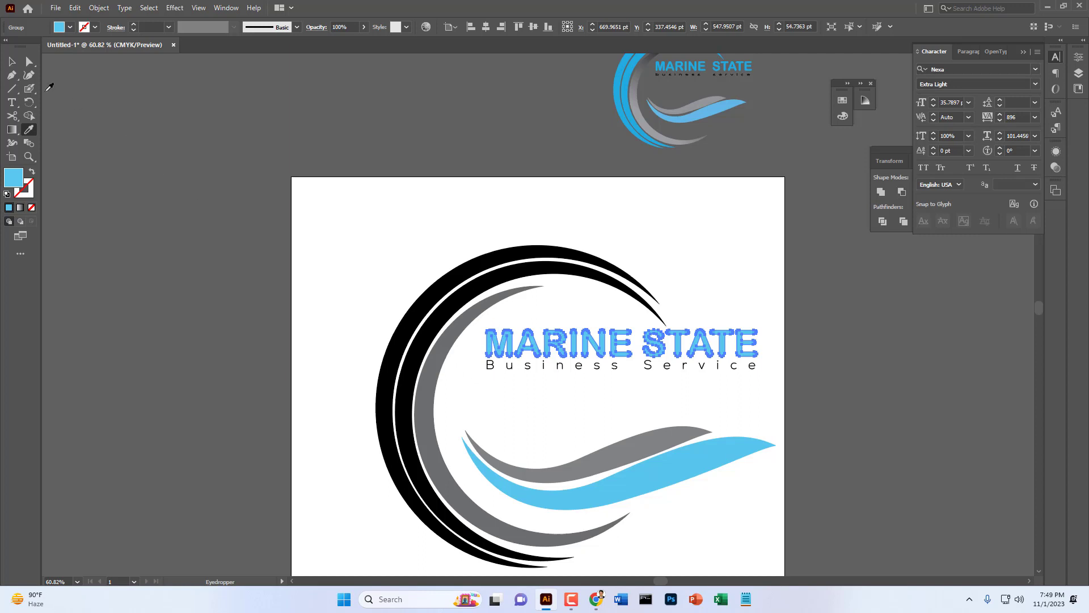
pyautogui.click(11, 62)
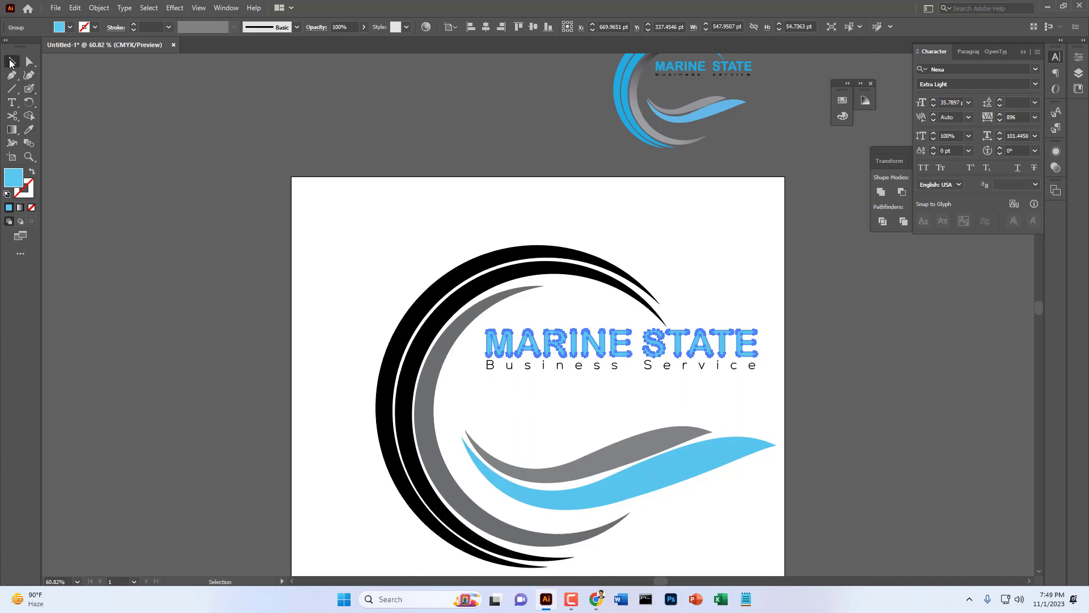
pyautogui.click(343, 274)
# - Apply the lower wave's light blue to the two outer black arcs with the Eyedropper, and deselect them
pyautogui.click(619, 291)
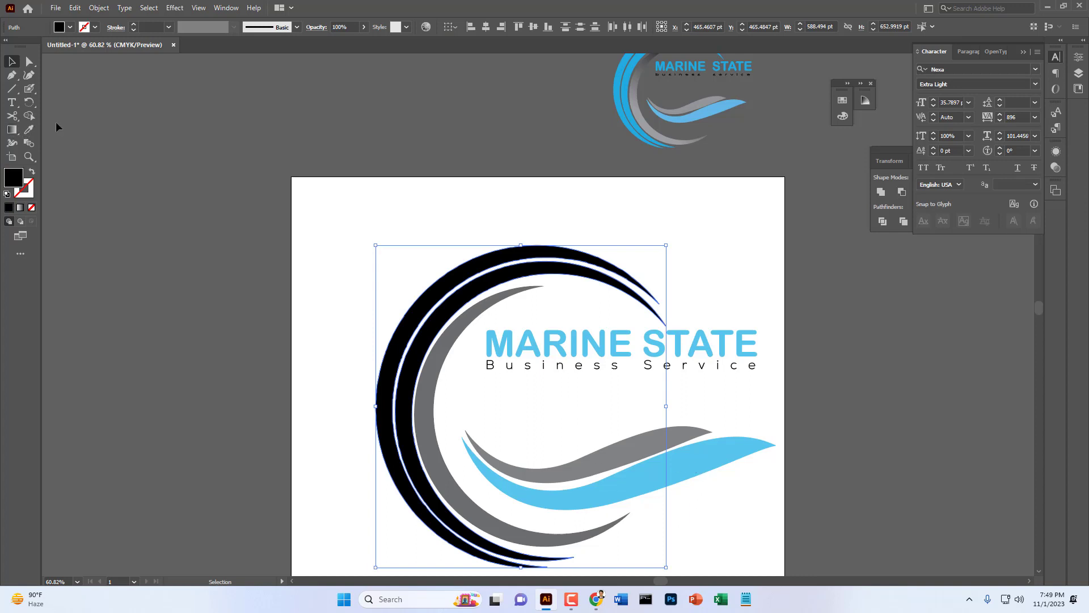
pyautogui.click(31, 129)
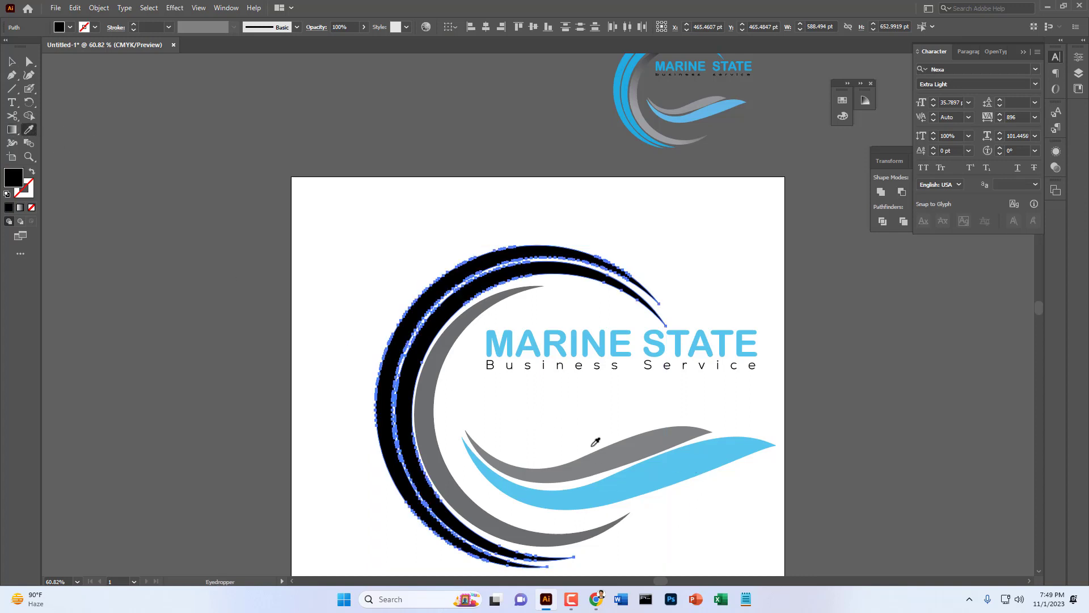
pyautogui.click(671, 460)
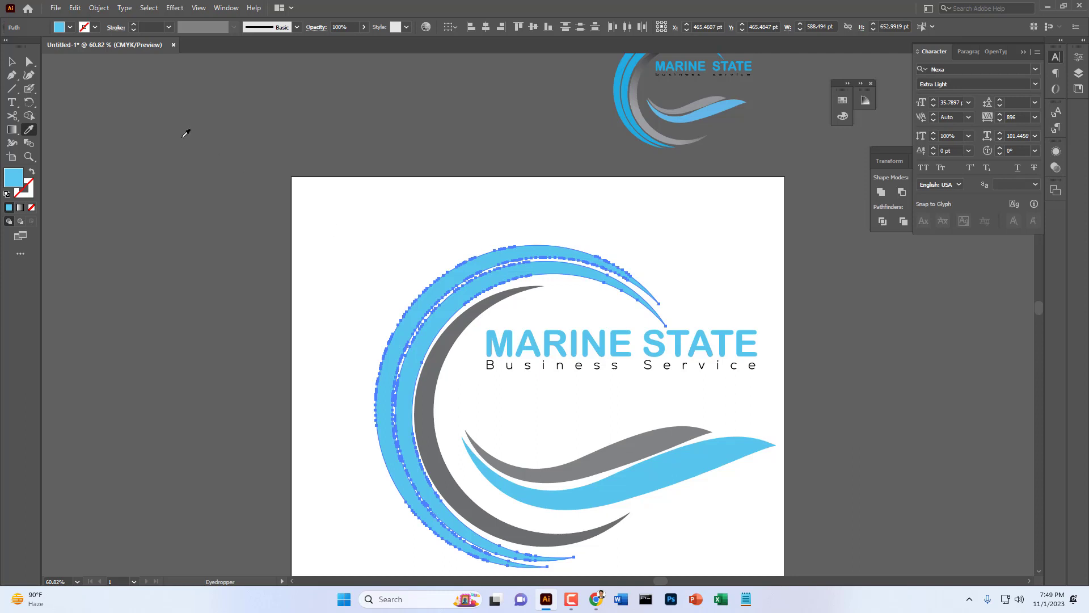
pyautogui.click(11, 60)
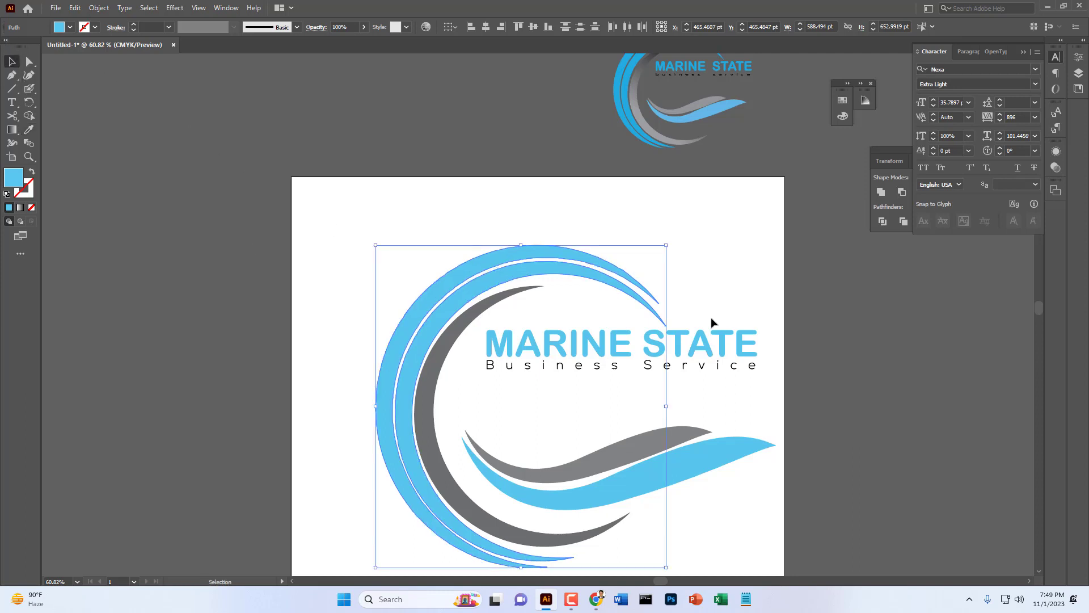
pyautogui.click(873, 351)
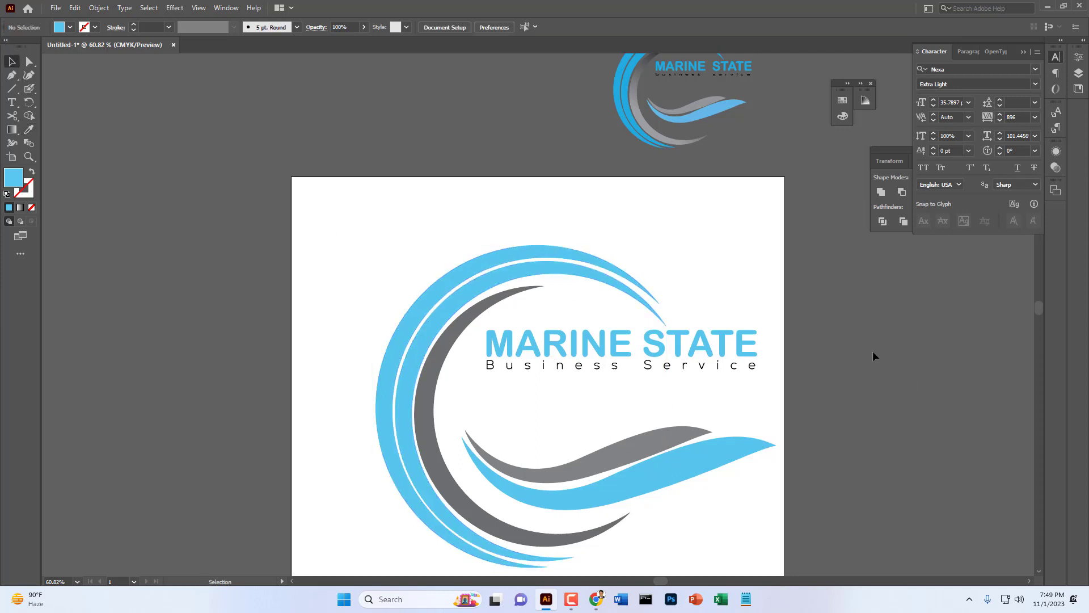
# - Select all the logo shapes and lettering, combine them with Pathfinder Merge, and deselect the result
pyautogui.scroll(-2, 870, 351)
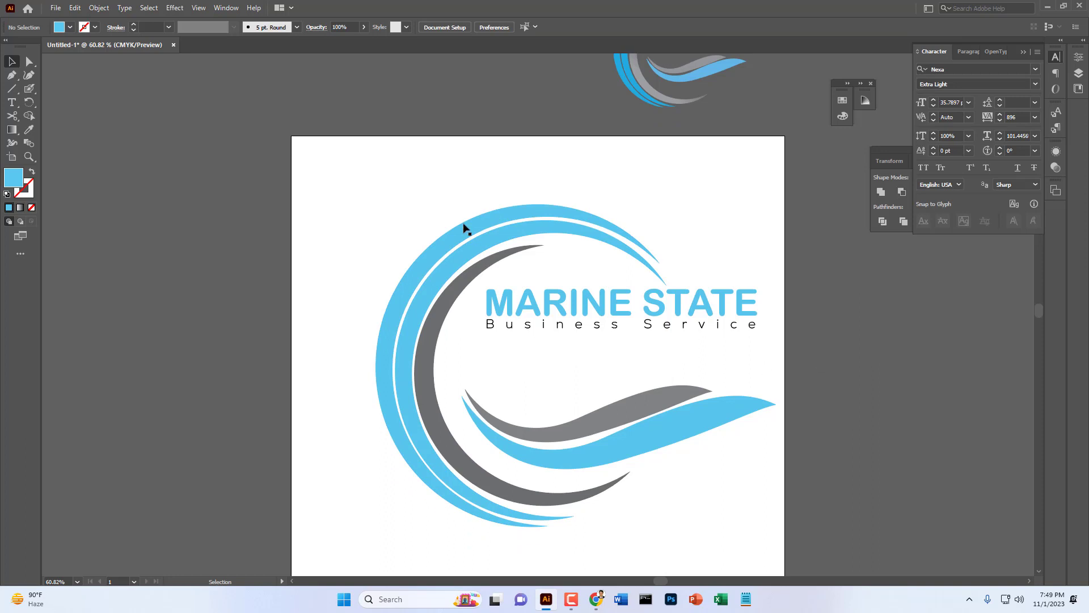
pyautogui.moveTo(420, 187); pyautogui.dragTo(587, 437)
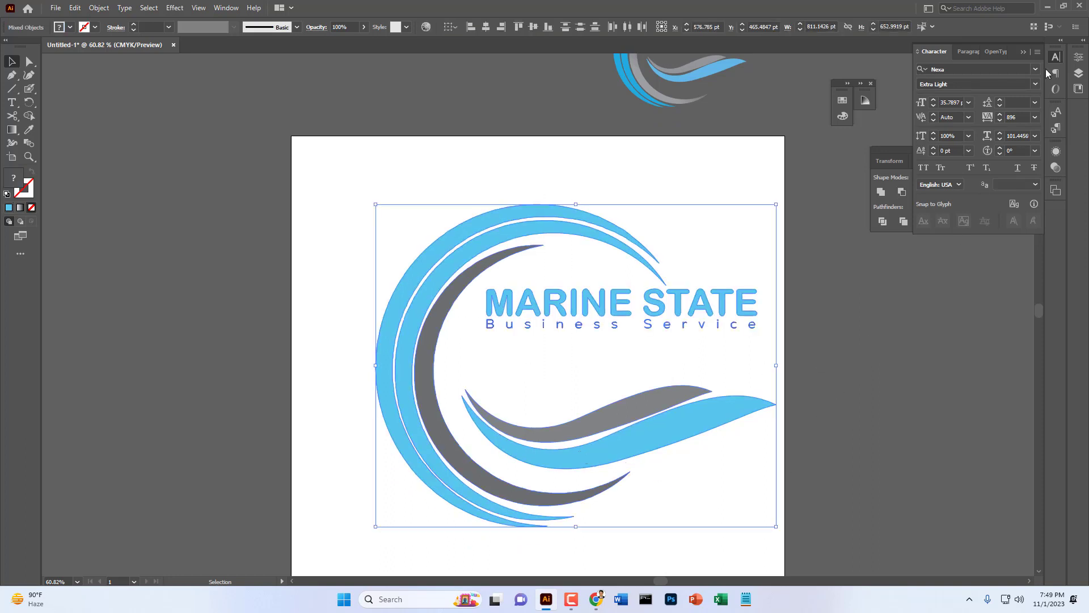
pyautogui.click(1025, 51)
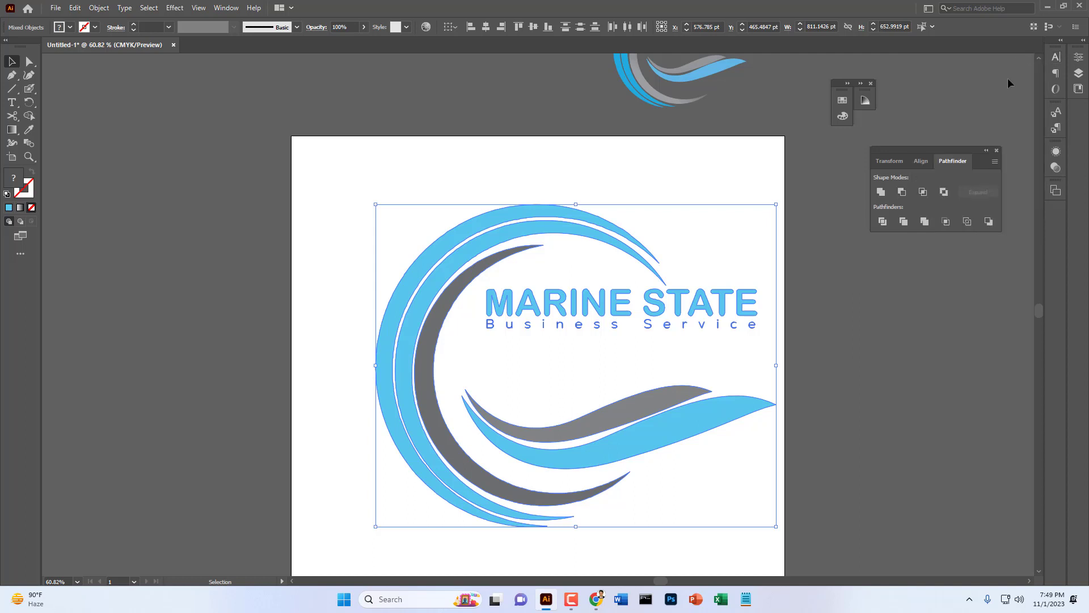
pyautogui.click(925, 222)
pyautogui.rightClick(847, 319)
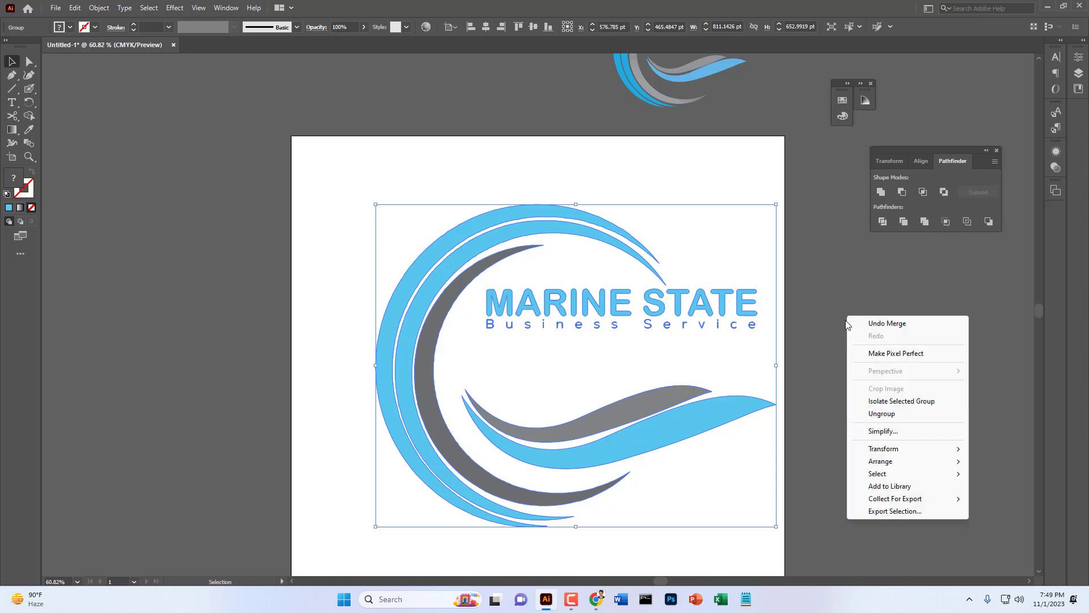
pyautogui.click(833, 364)
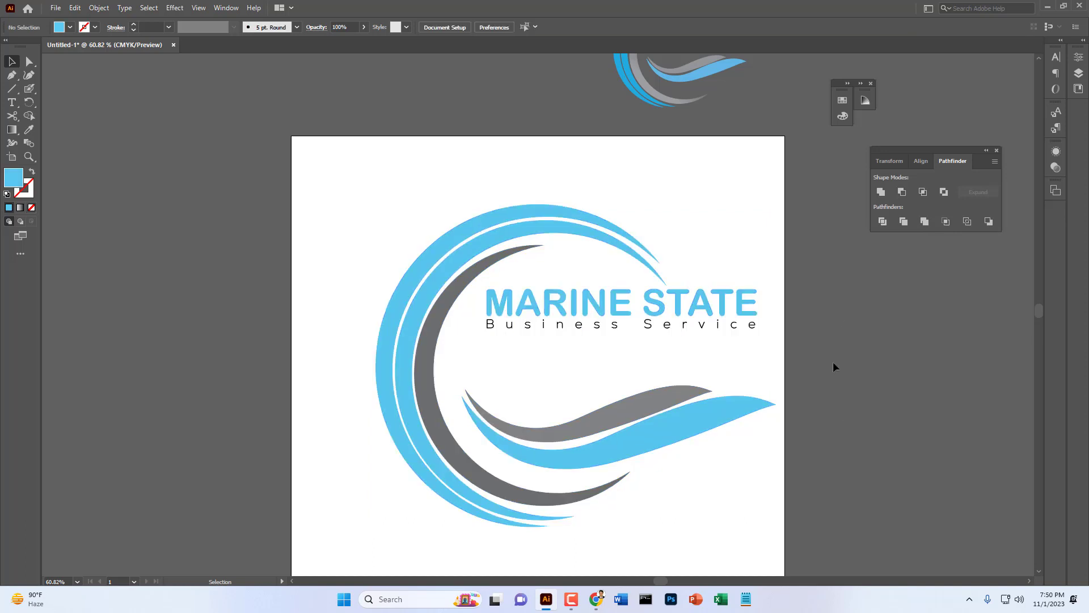
# - Scale the merged logo down to about 636 by 512 pt, move it nearer the artboard's middle, and deselect it
pyautogui.click(428, 226)
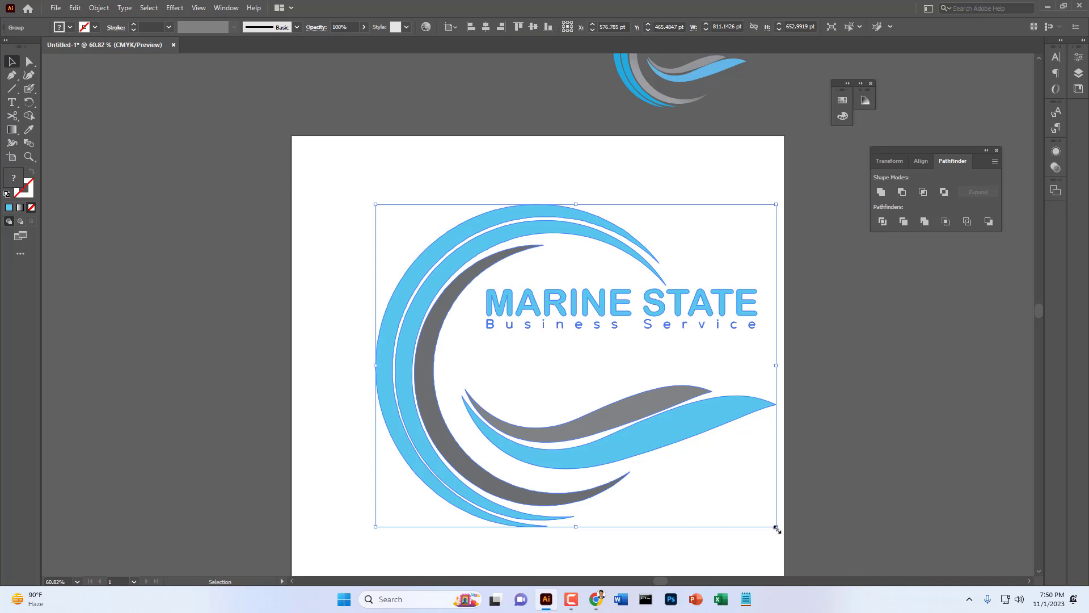
pyautogui.moveTo(777, 529); pyautogui.dragTo(750, 493)
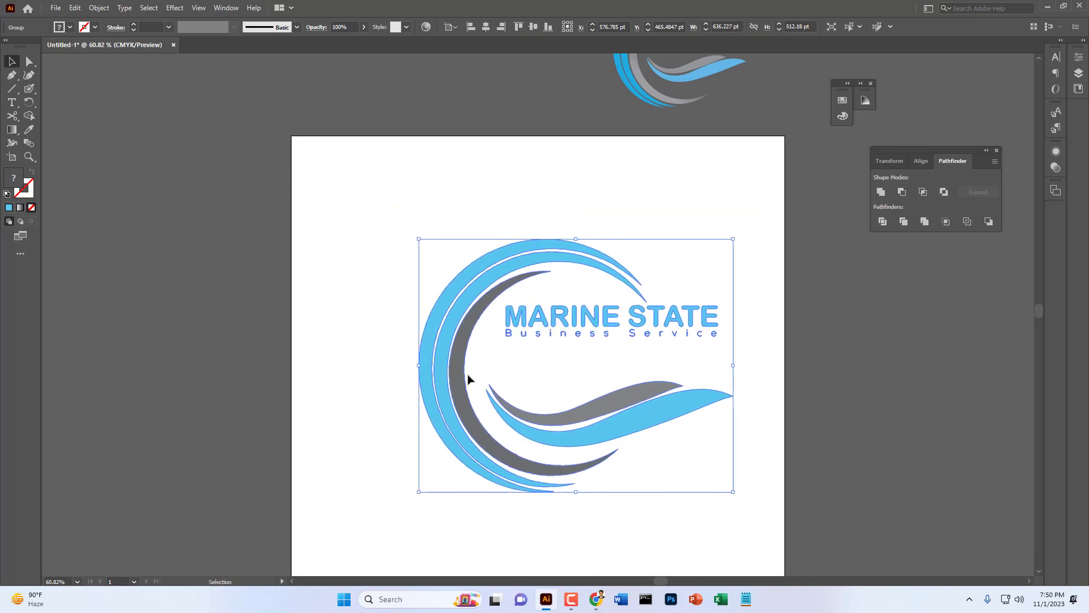
pyautogui.moveTo(462, 368); pyautogui.dragTo(423, 342)
pyautogui.click(807, 452)
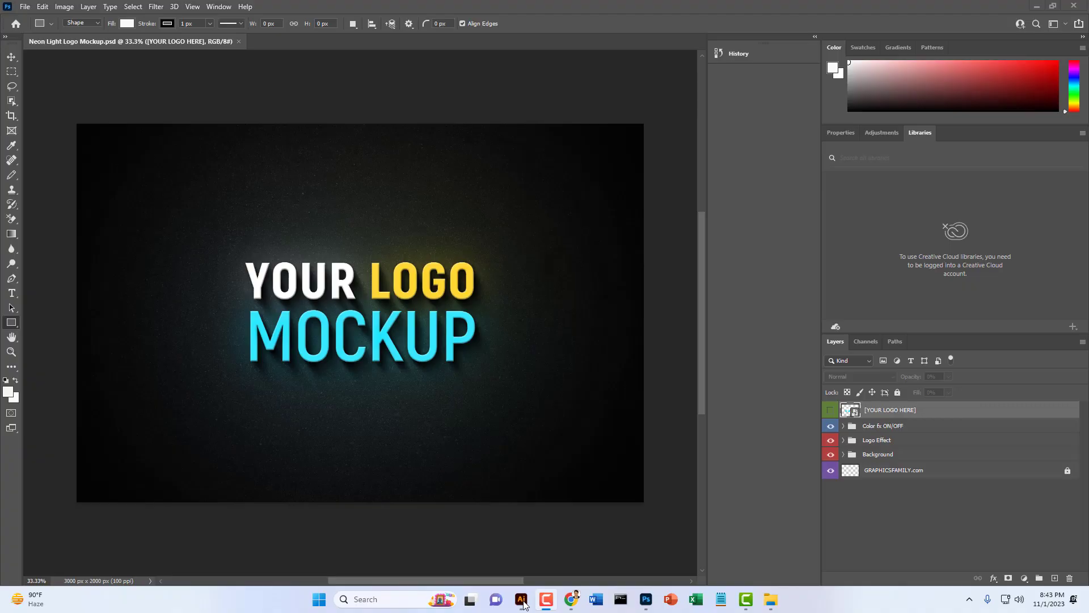
# - Switch to Illustrator, then select and copy the entire Marine State logo artwork
pyautogui.click(522, 600)
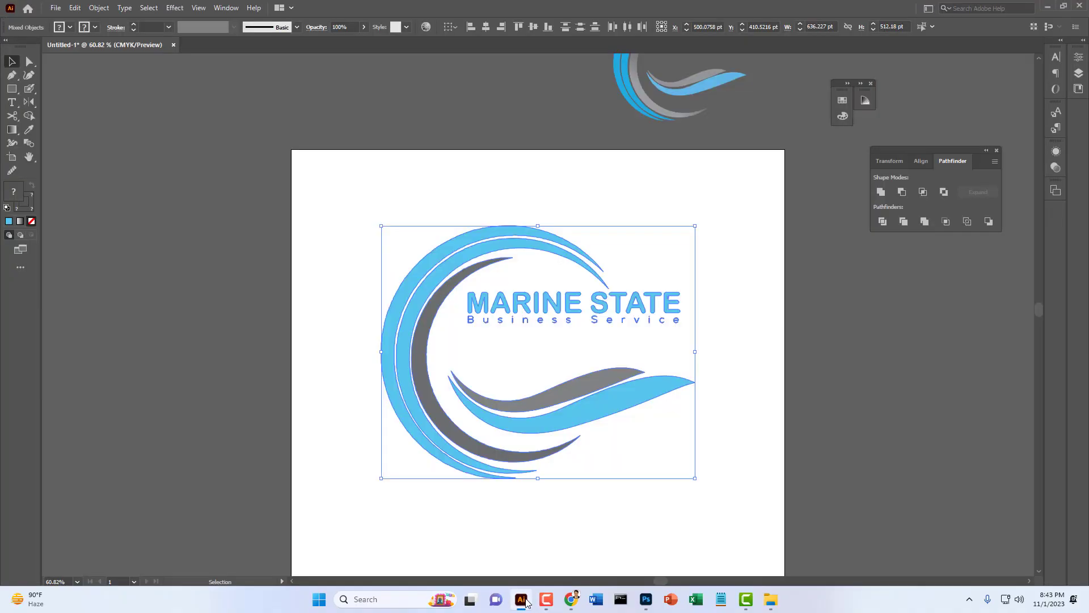
pyautogui.click(727, 459)
pyautogui.moveTo(339, 198); pyautogui.dragTo(740, 505)
pyautogui.press('a')
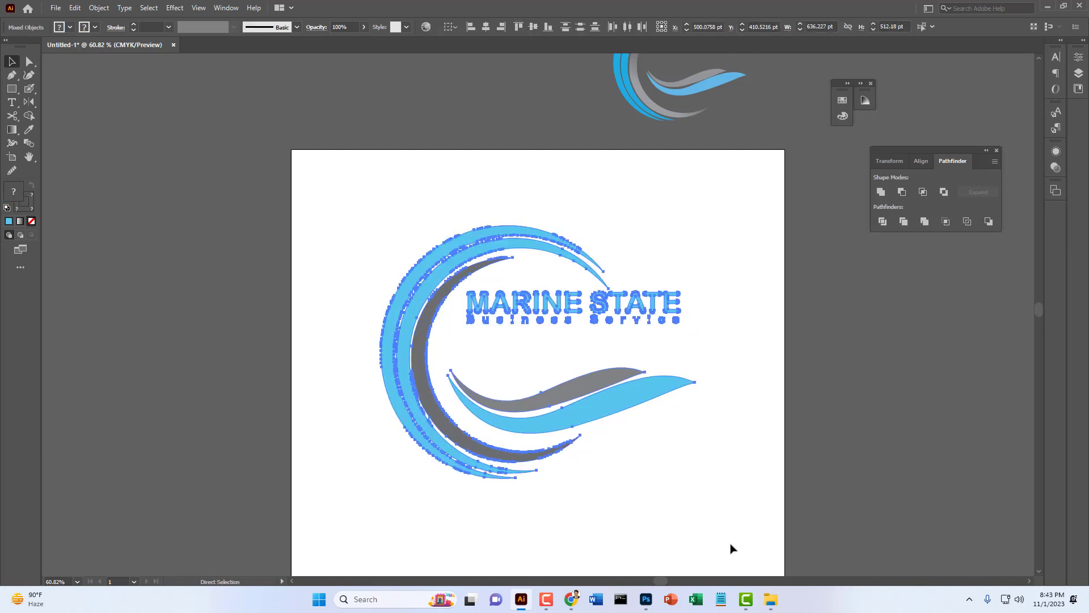
pyautogui.press('v')
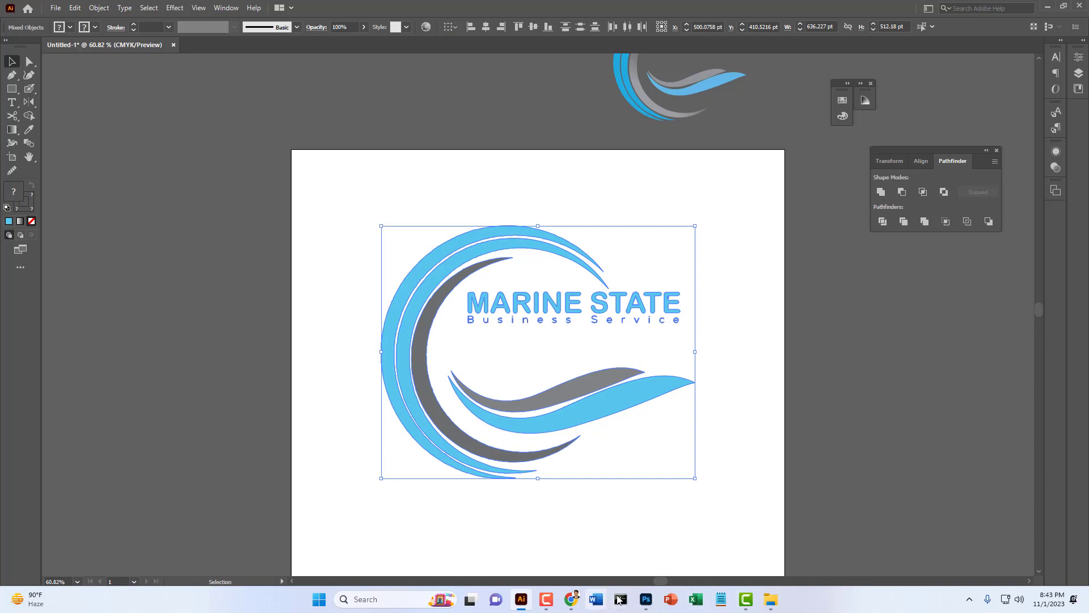
# - Switch to Photoshop, open the [YOUR LOGO HERE] smart object's contents, and hide the Group 11 copy layer
pyautogui.click(646, 603)
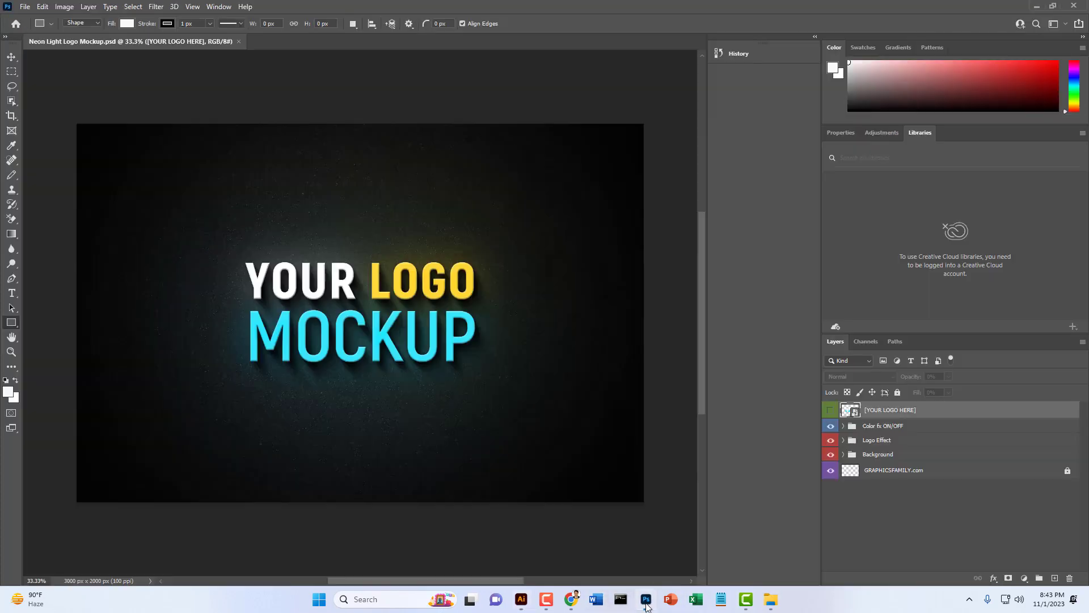
pyautogui.doubleClick(853, 410)
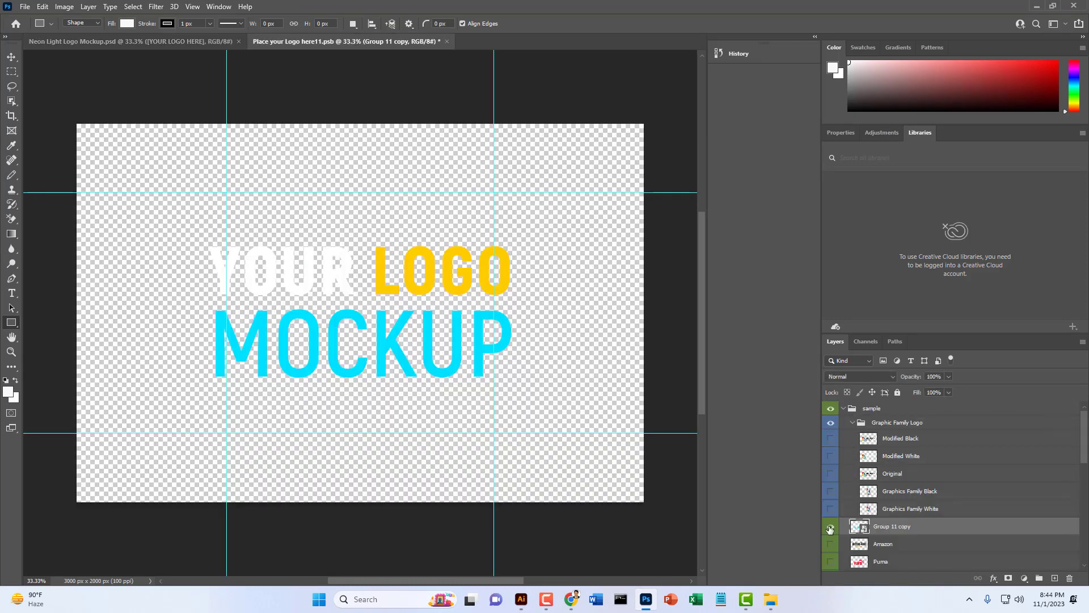
pyautogui.click(830, 528)
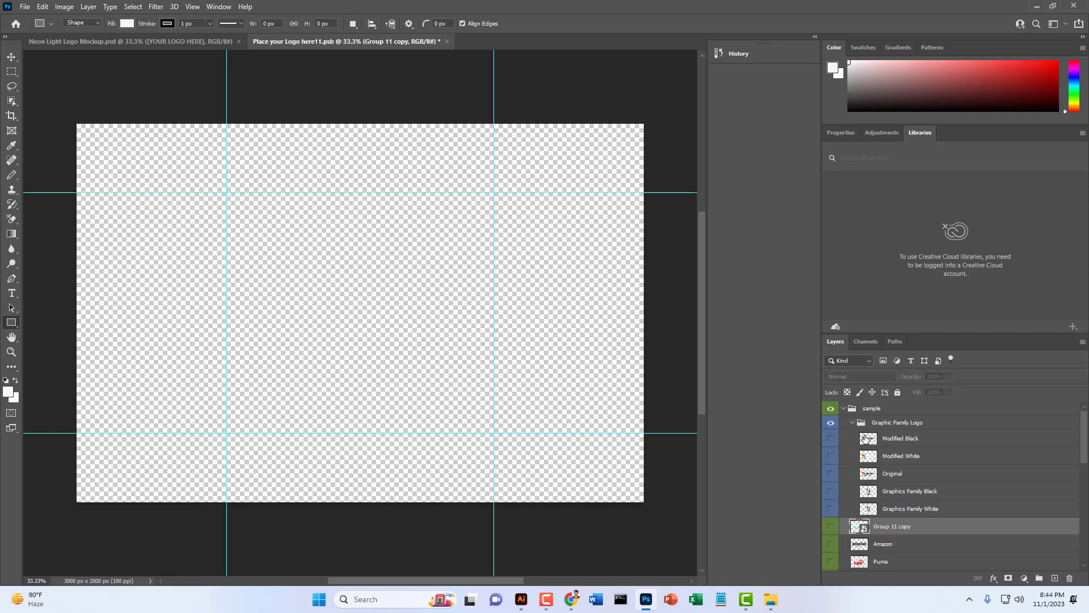
# - Paste the logo as a Smart Object and scale it to about 133% width and 147% height within the guides
pyautogui.hotkey('ctrl', 'v')
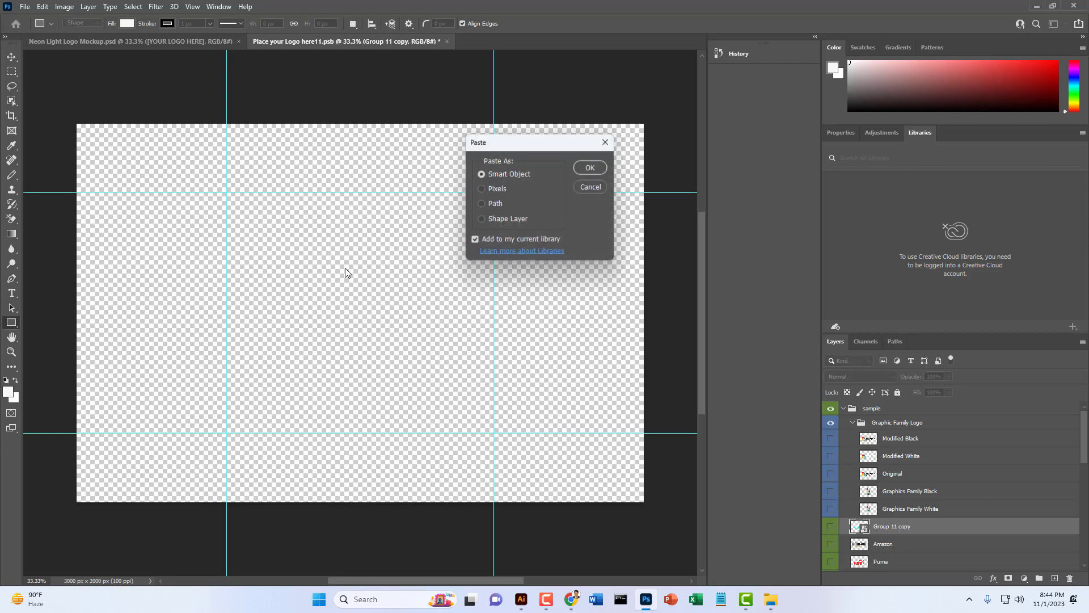
pyautogui.click(591, 169)
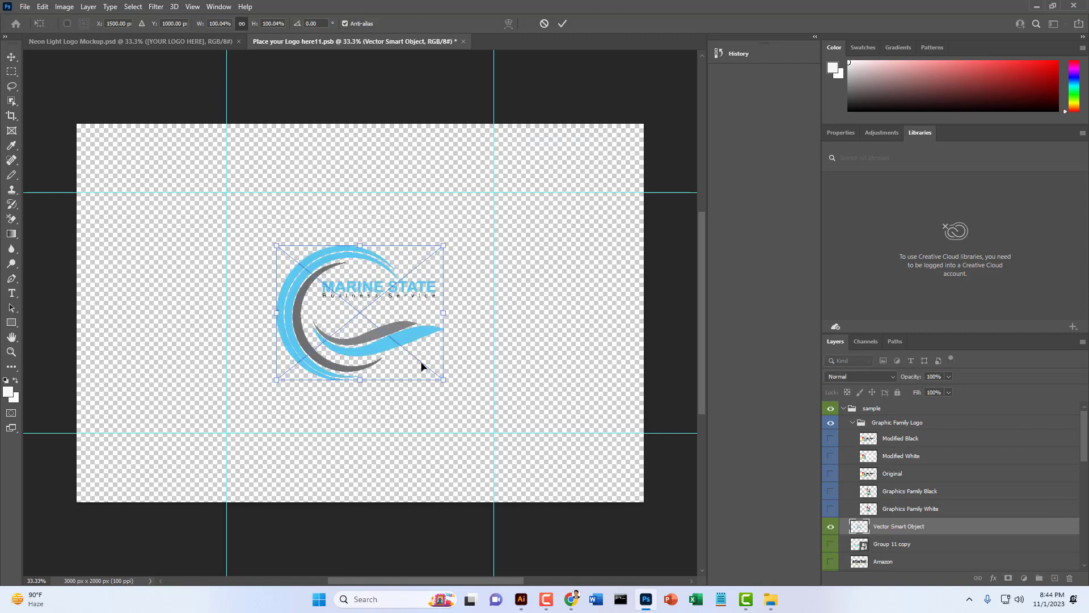
pyautogui.moveTo(443, 380); pyautogui.dragTo(478, 429)
pyautogui.moveTo(417, 367); pyautogui.dragTo(405, 336)
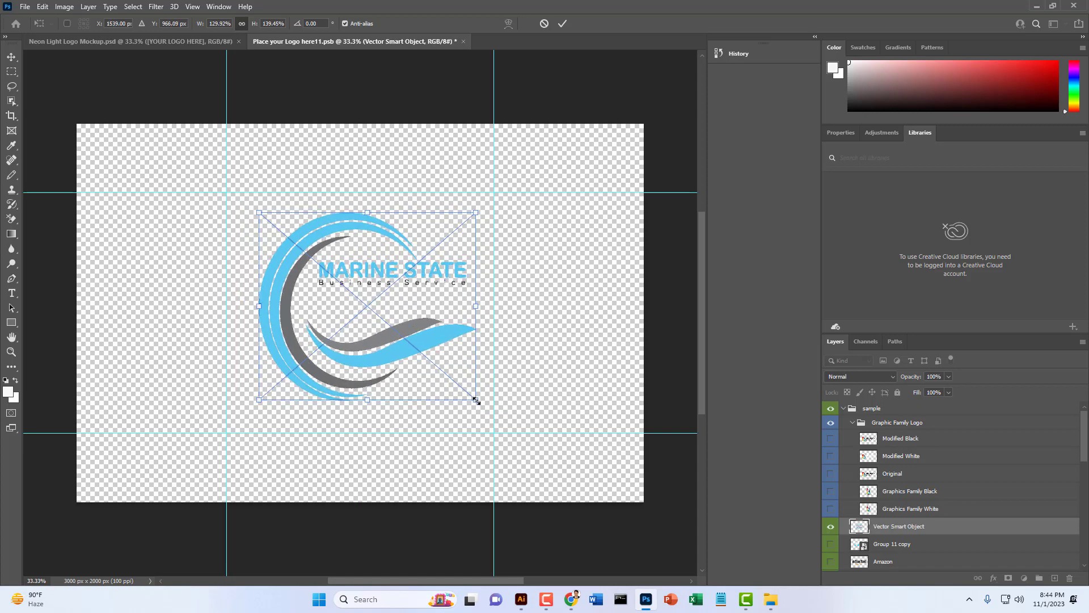
pyautogui.moveTo(476, 401); pyautogui.dragTo(481, 409)
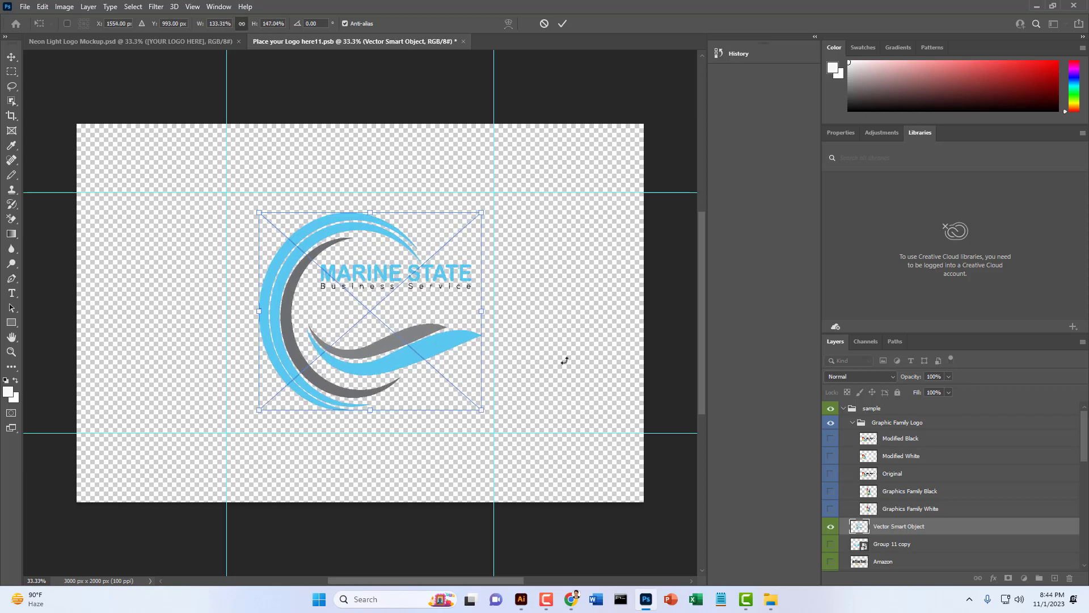
pyautogui.click(565, 25)
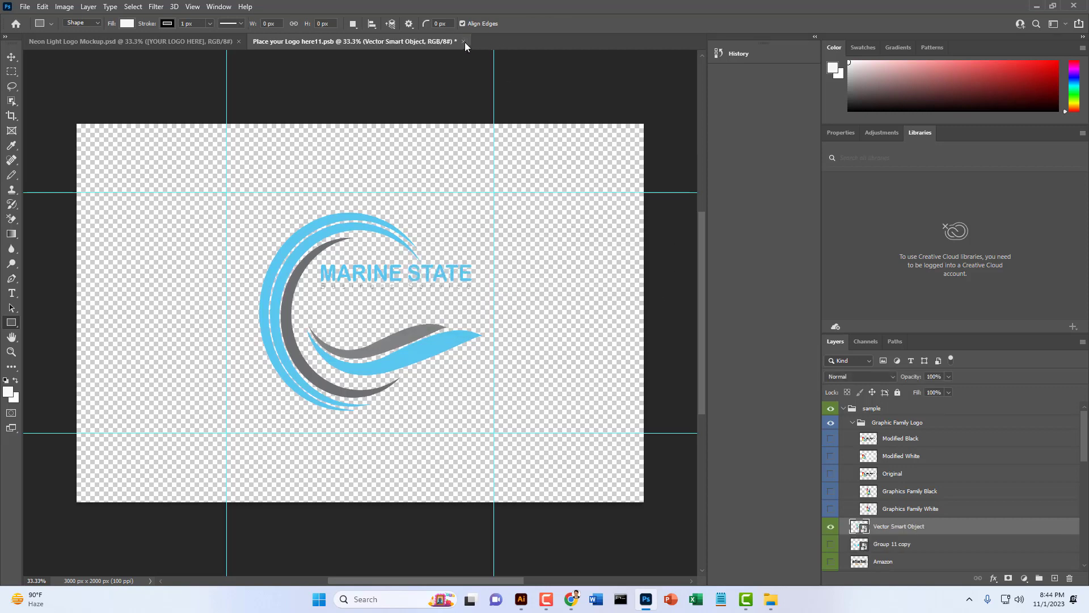
# - Close the Place your Logo here11.psb document, saving its changes to update the neon light mockup
pyautogui.click(464, 41)
pyautogui.click(488, 222)
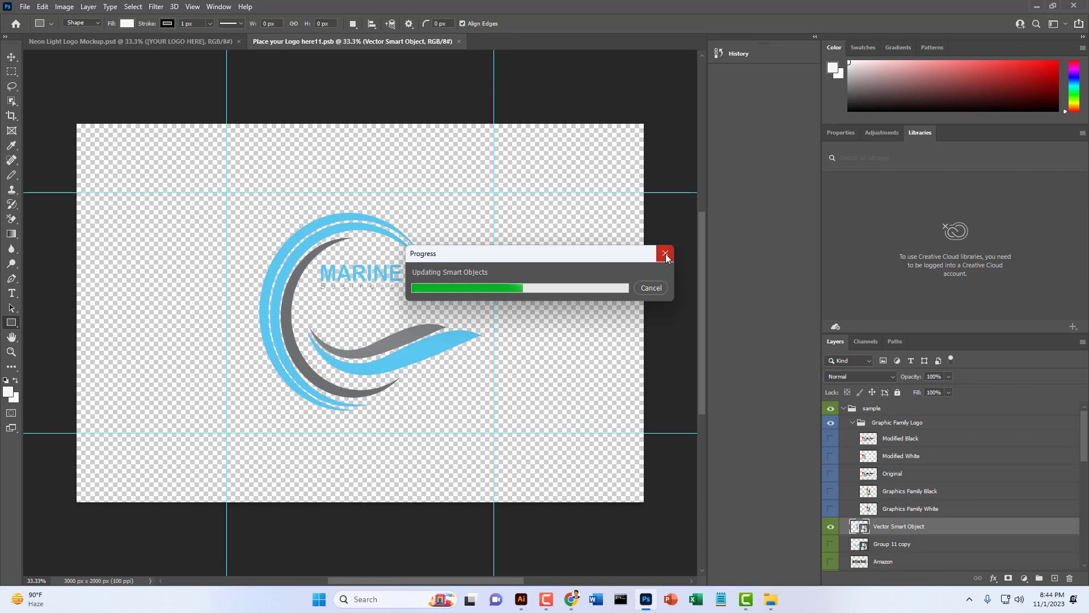
pyautogui.hotkey('ctrl', 'w')
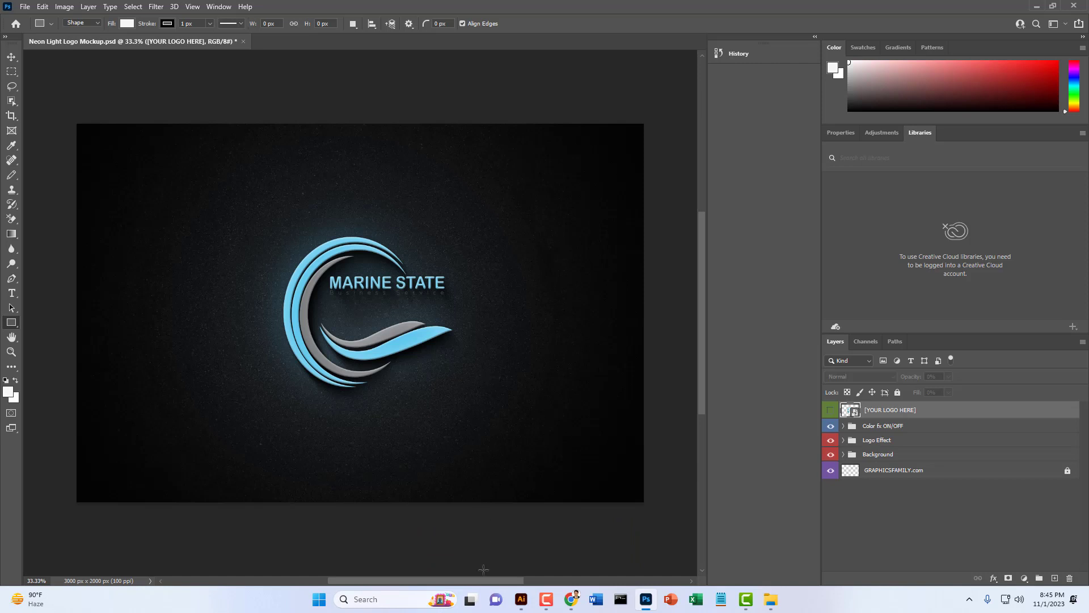
pyautogui.click(554, 607)
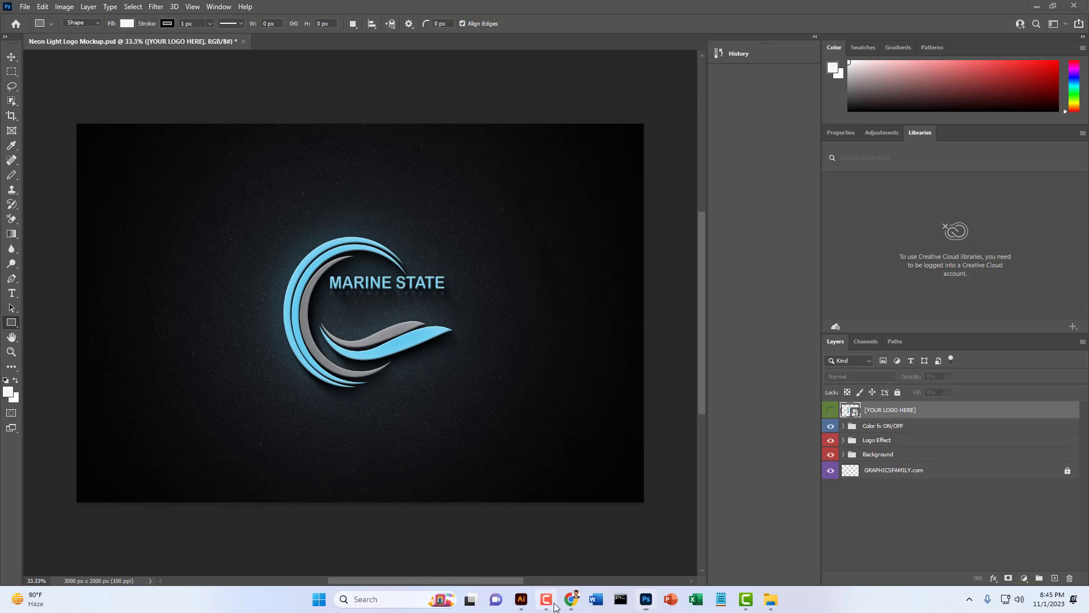